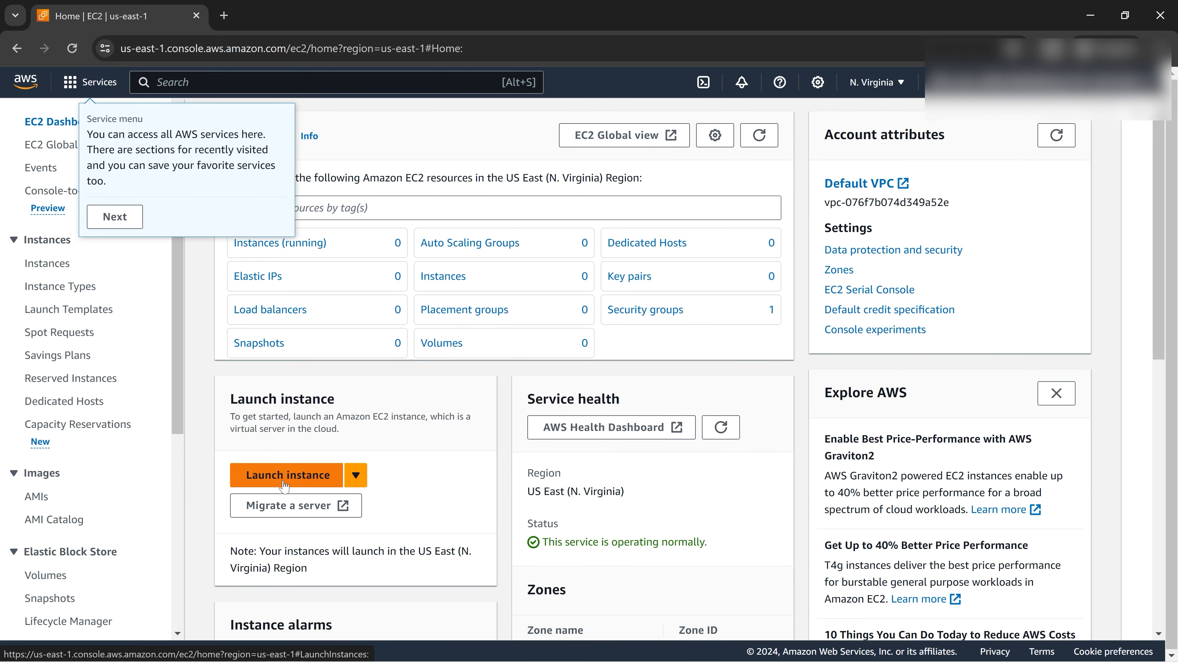
Start a new EC2 instance launch and dismiss the services tour tips.
left_click(289, 483)
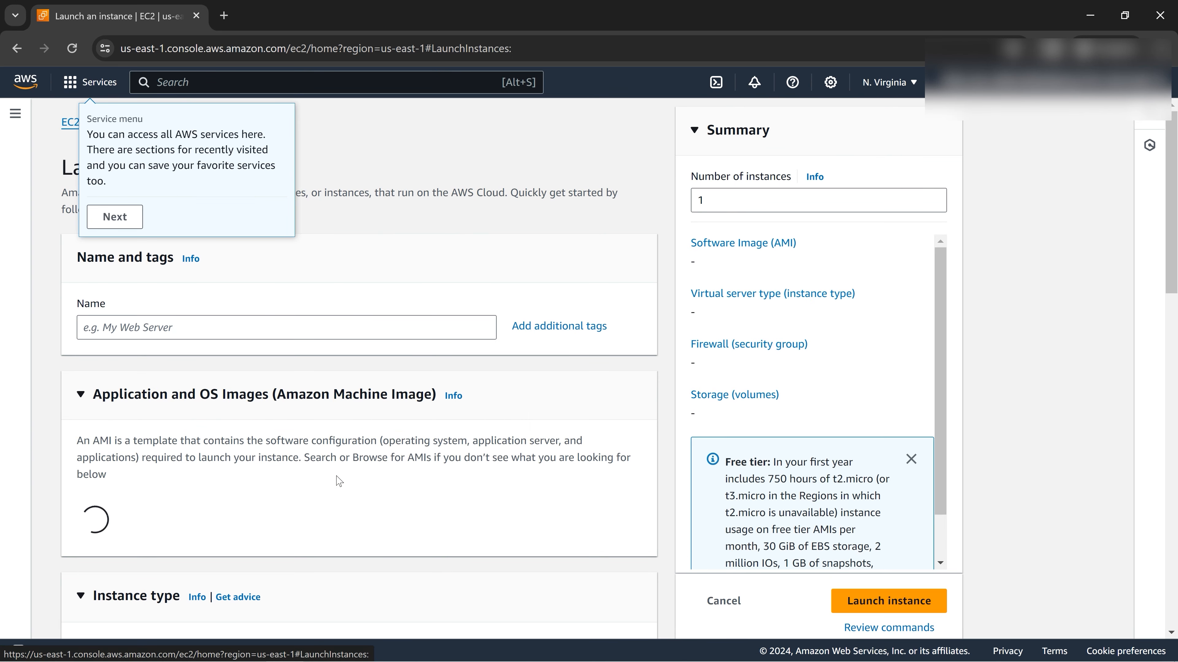
left_click(115, 216)
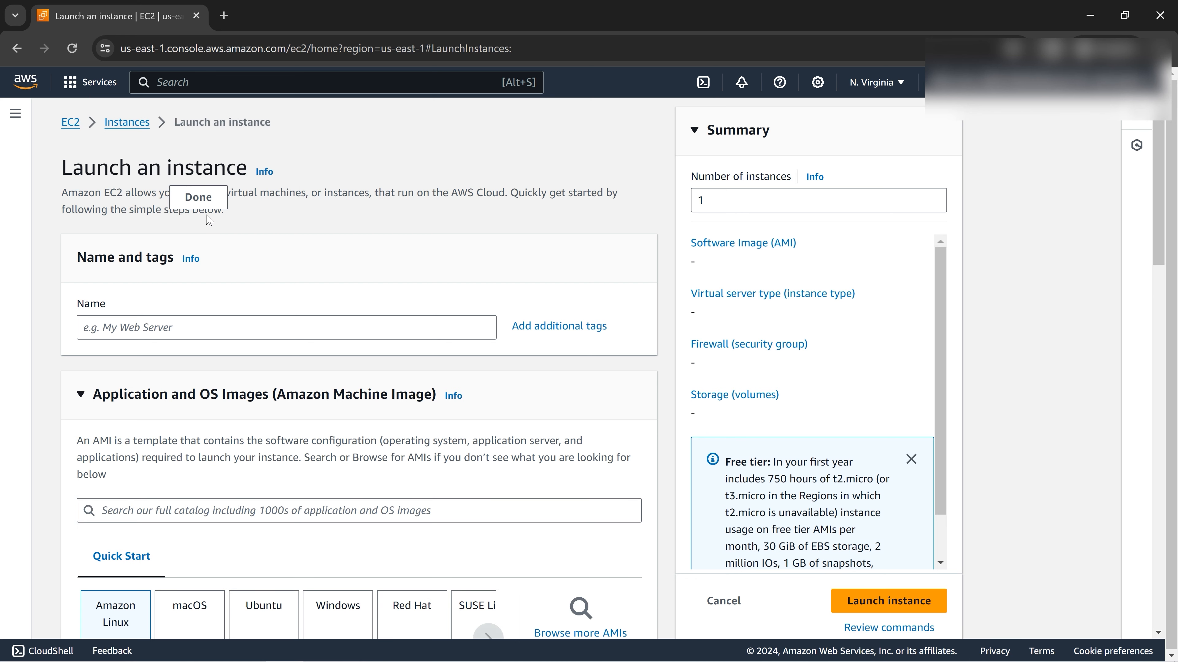
left_click(198, 195)
Name the instance ec2-noSG and dismiss the notifications and settings tips.
left_click(234, 326)
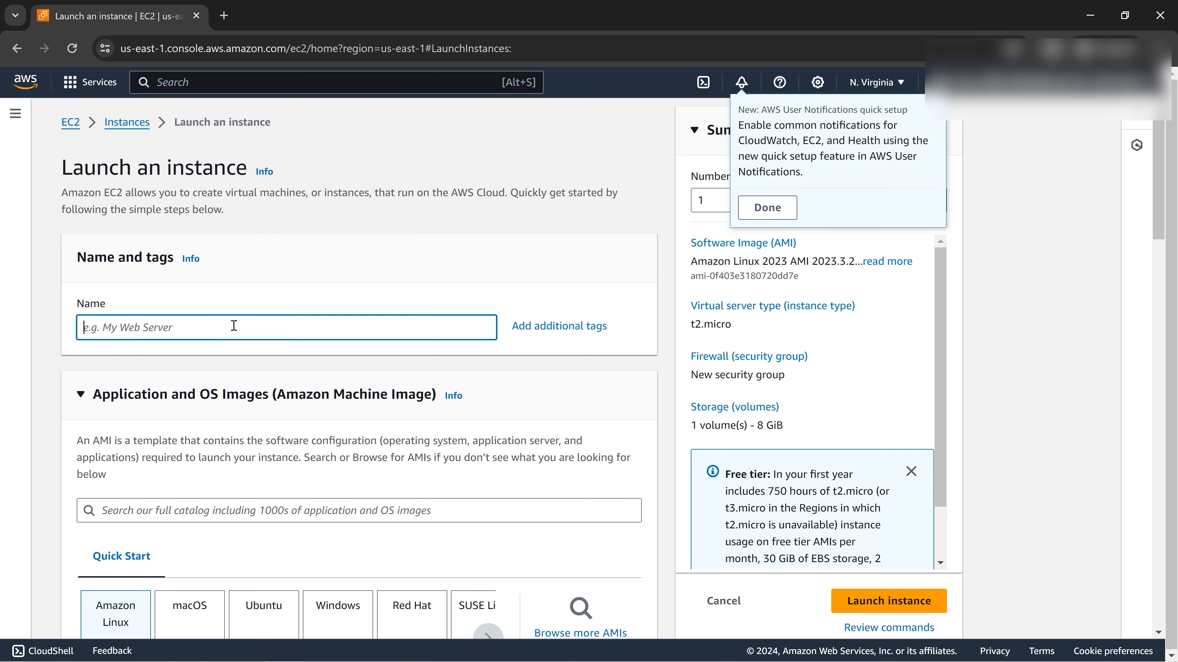
type("ec2-noSG")
left_click_drag(158, 329, 78, 340)
left_click(146, 333)
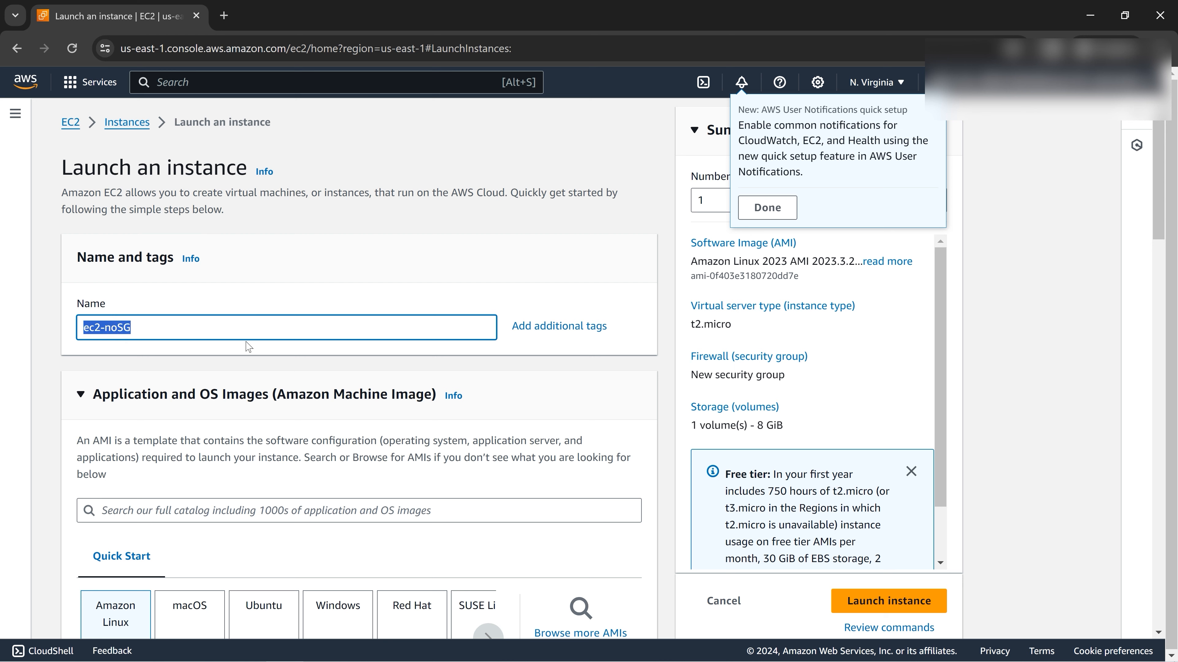
left_click(767, 207)
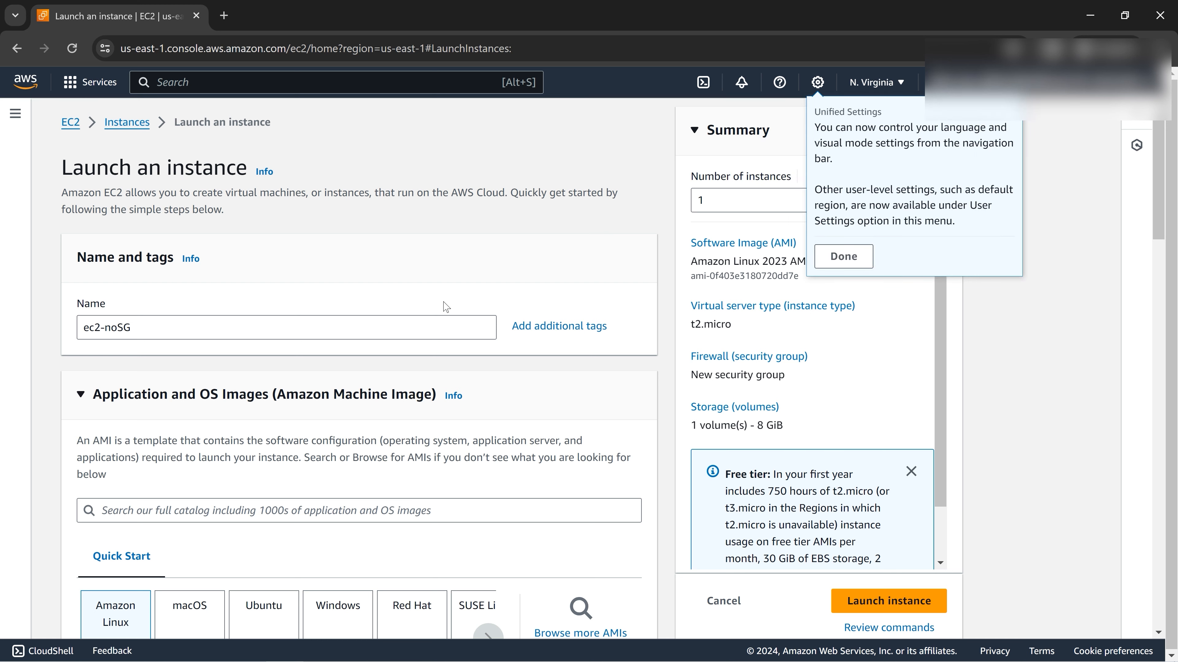
left_click(820, 263)
scroll(344, 363, "down", 3)
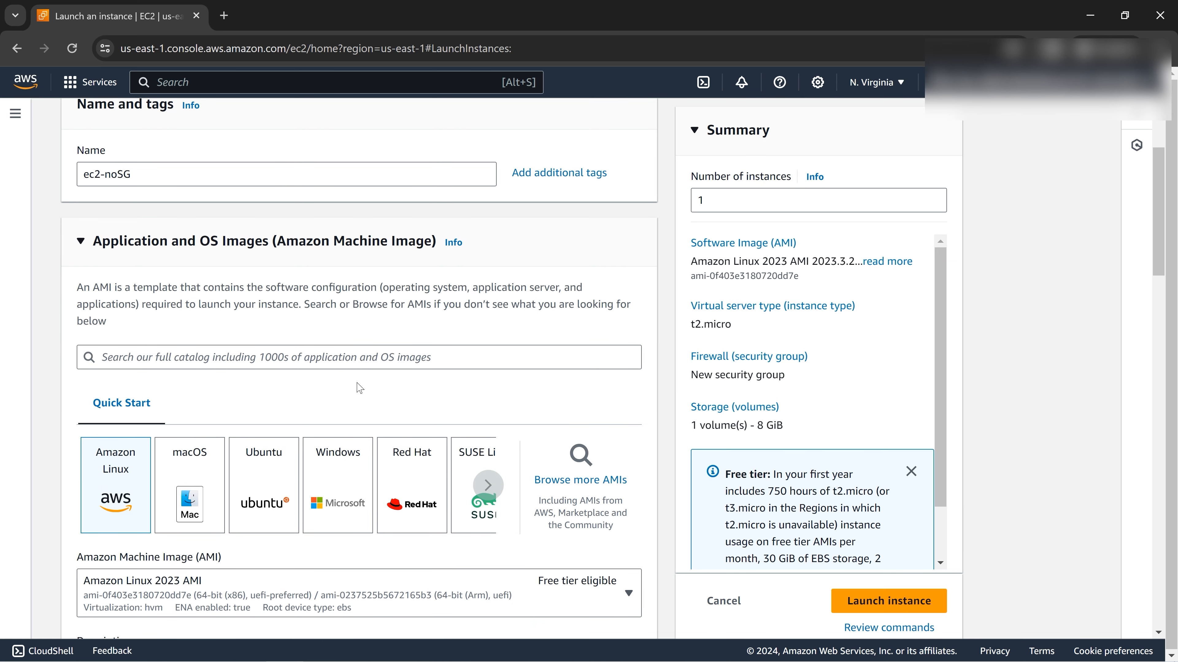
Browse the Windows AMI list, then switch the image to Ubuntu Server 22.04 LTS.
scroll(360, 389, "down", 2)
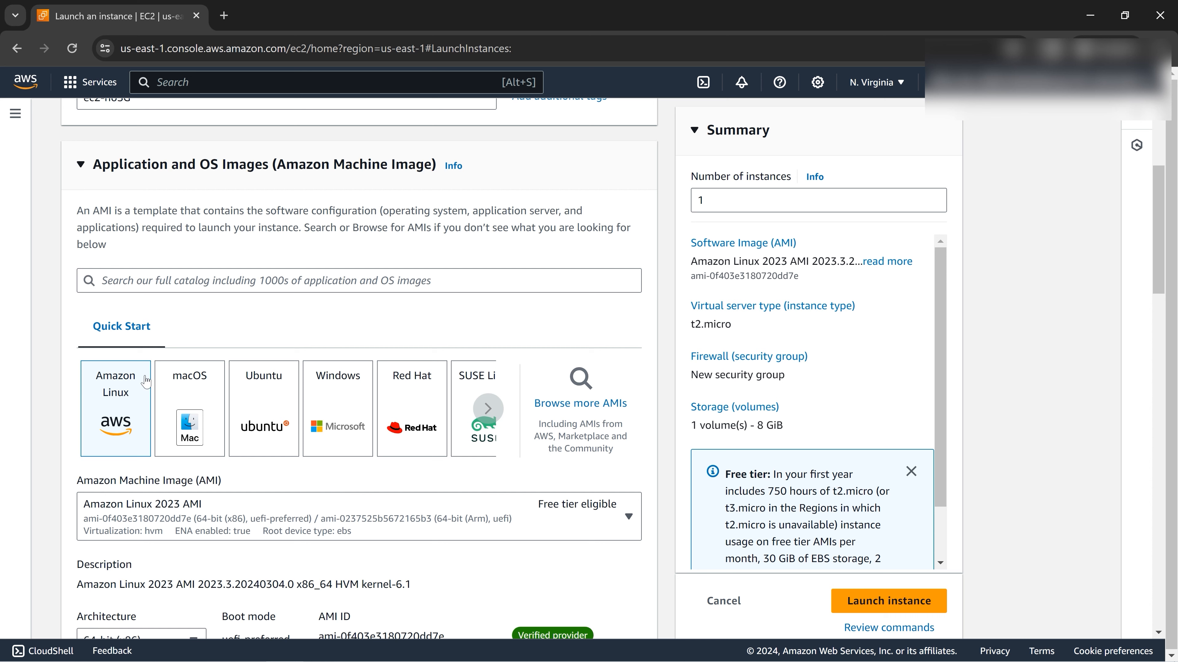
left_click(342, 402)
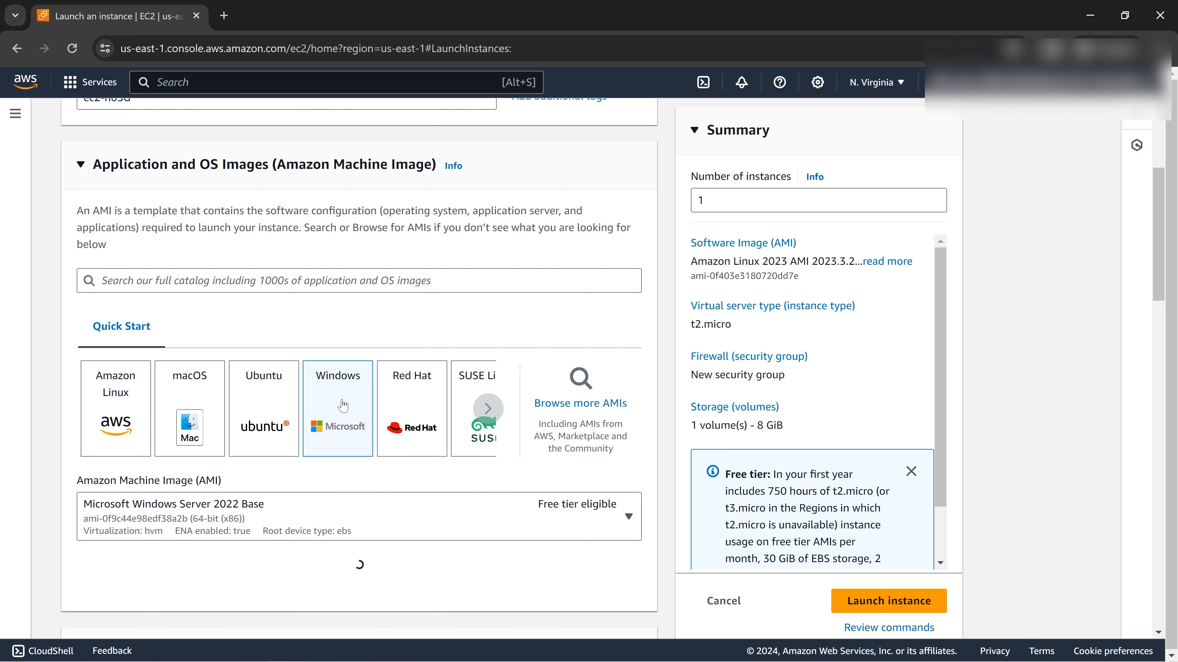
scroll(449, 446, "down", 2)
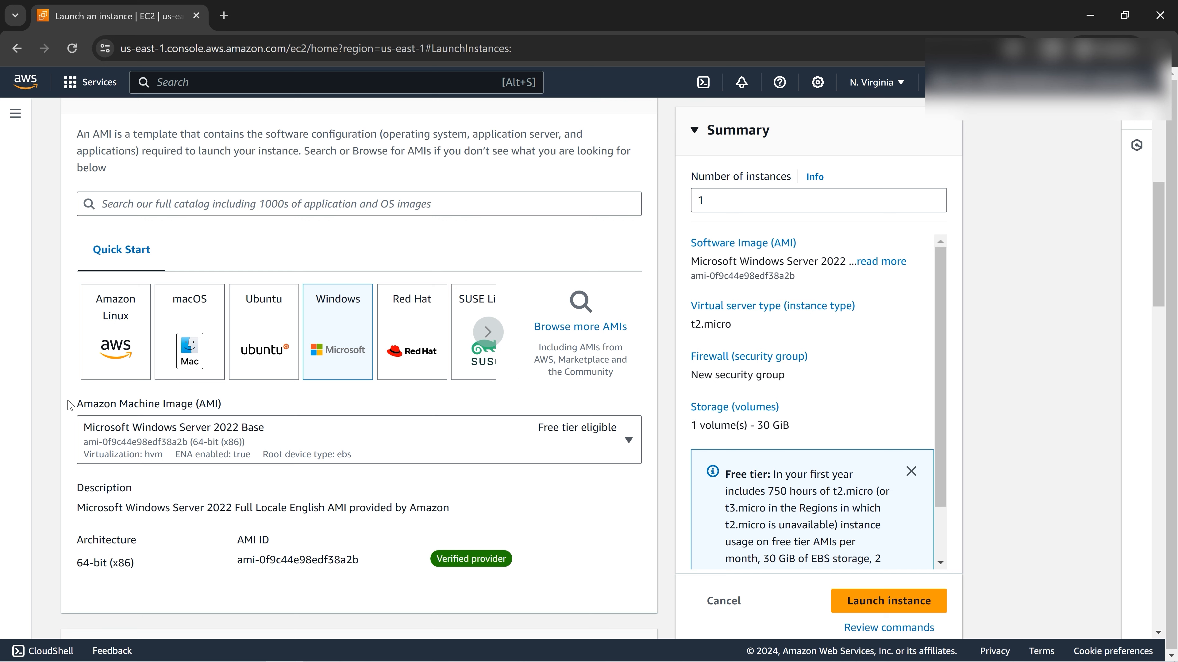
left_click_drag(70, 405, 222, 405)
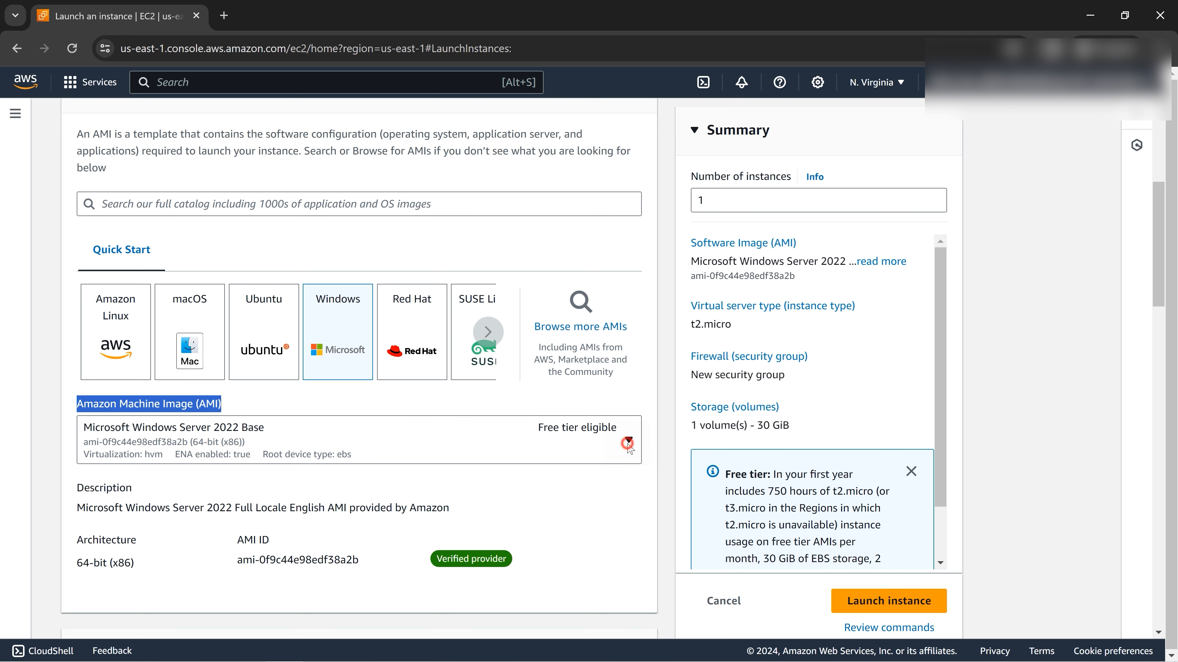
left_click(628, 442)
scroll(490, 327, "down", 10)
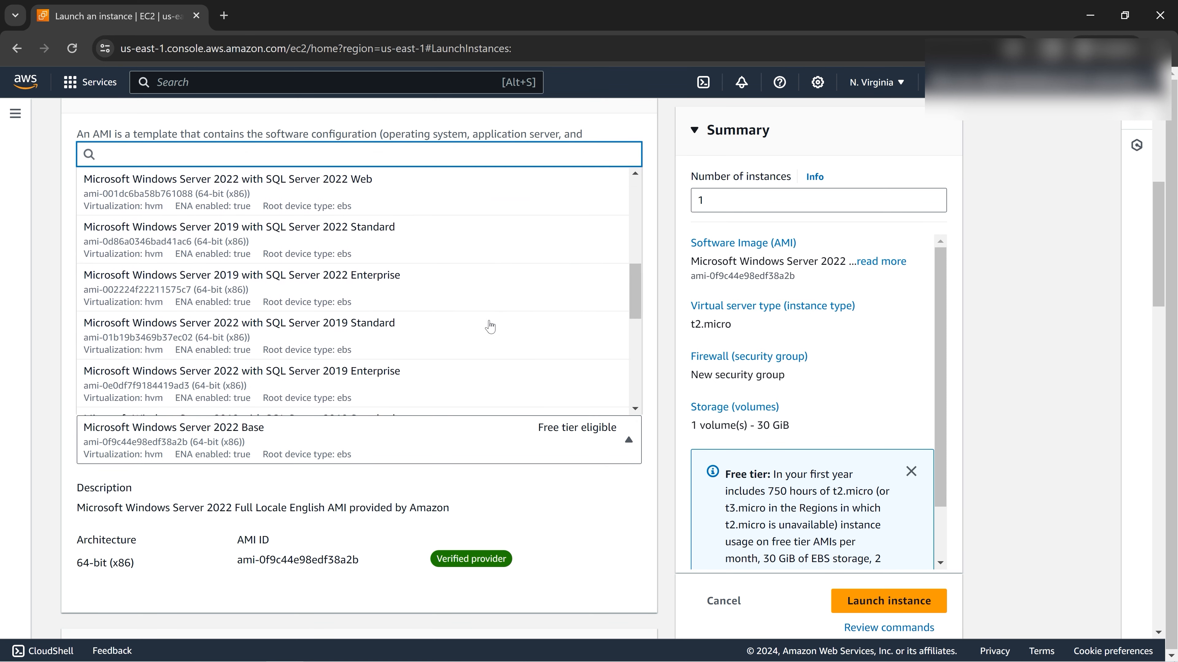
scroll(490, 327, "up", 10)
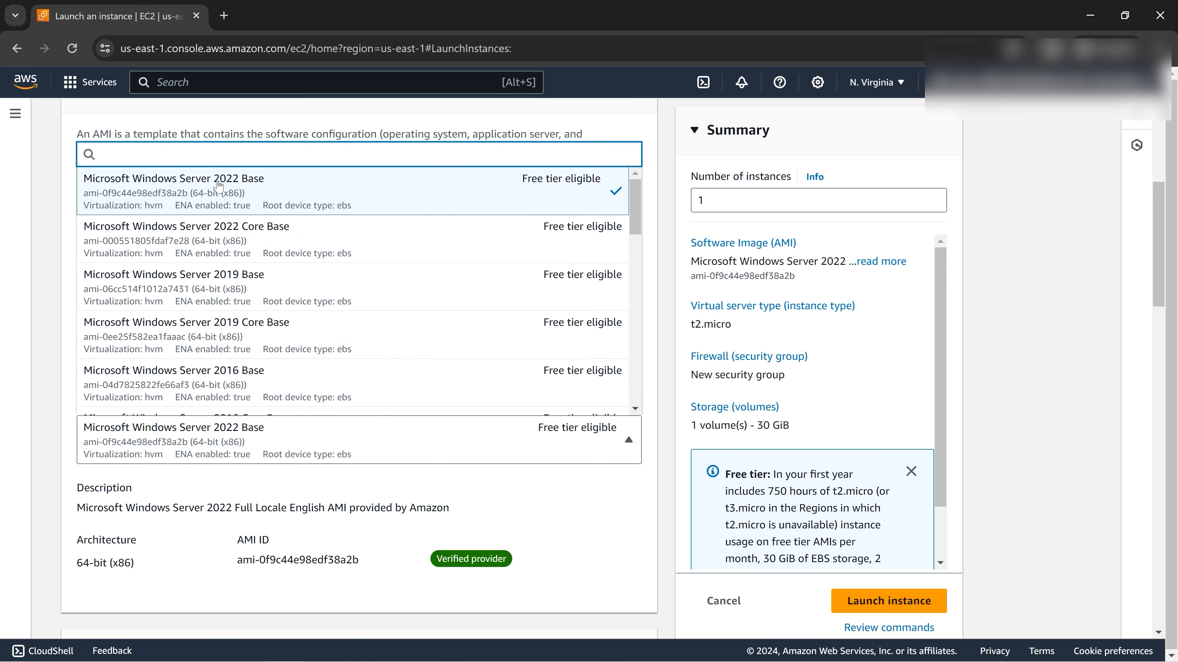
scroll(235, 232, "down", 6)
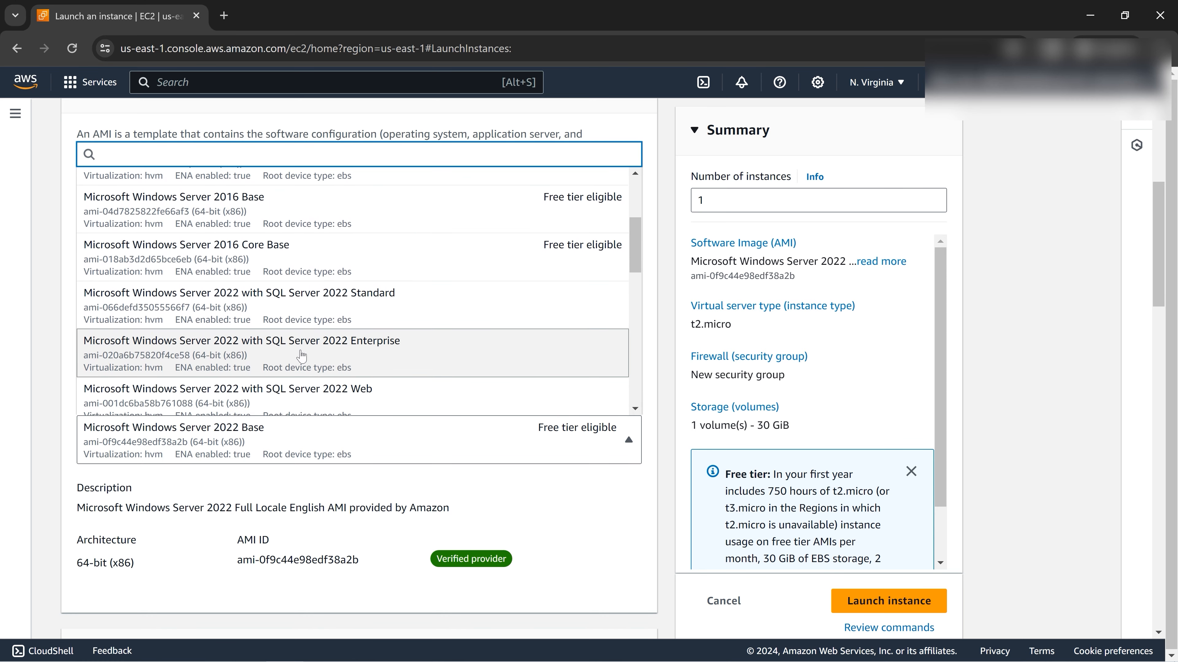
scroll(275, 348, "down", 3)
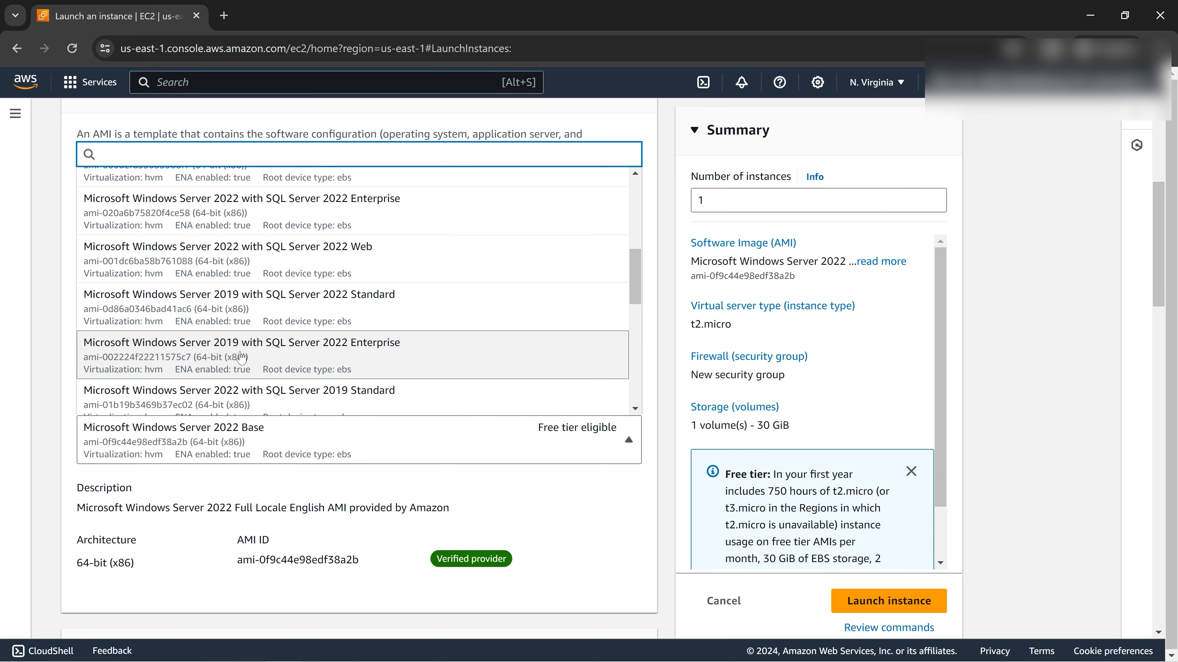
scroll(276, 348, "down", 5)
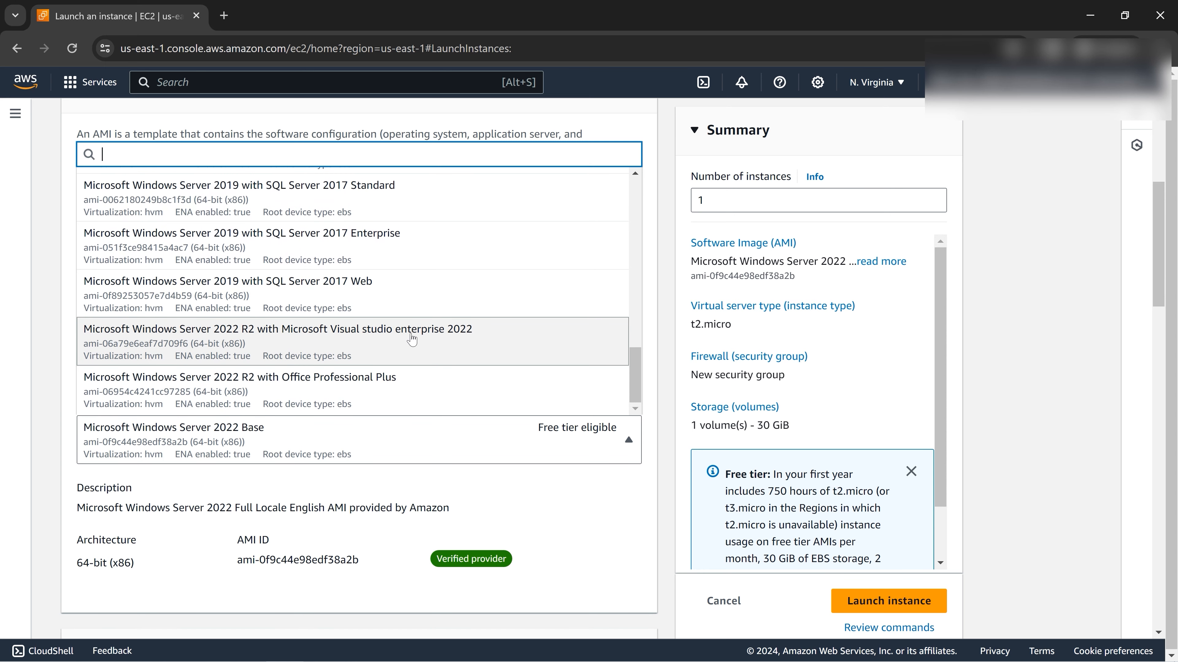
left_click(29, 440)
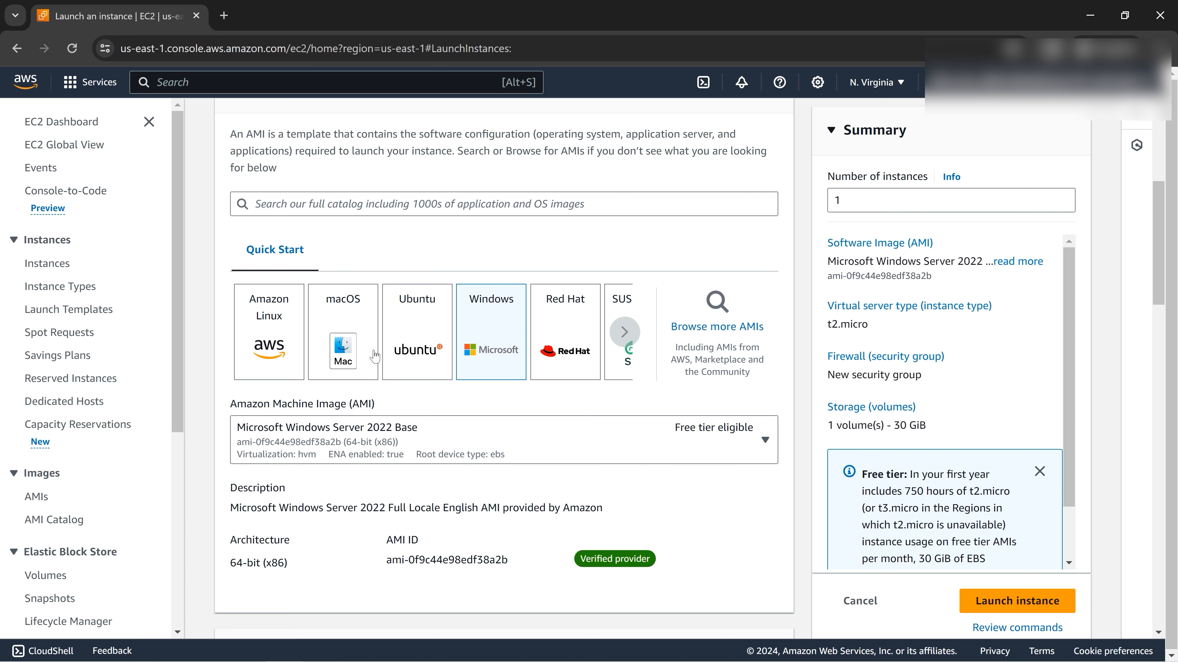
left_click(422, 340)
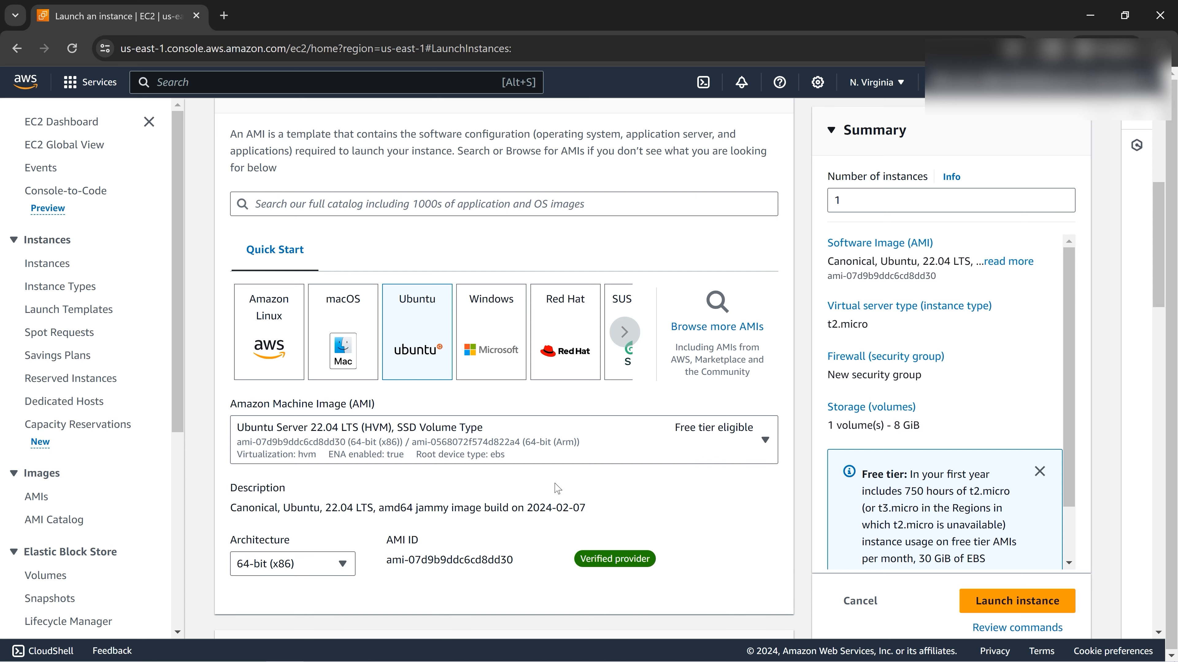
scroll(557, 488, "down", 7)
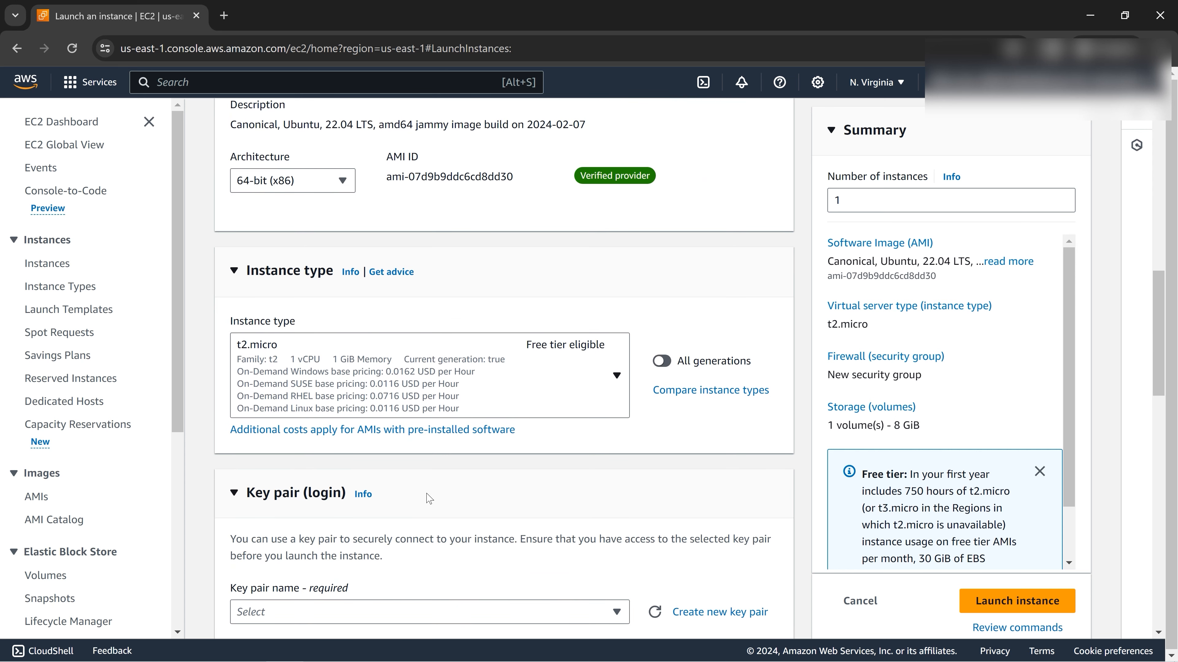
left_click_drag(227, 323, 295, 323)
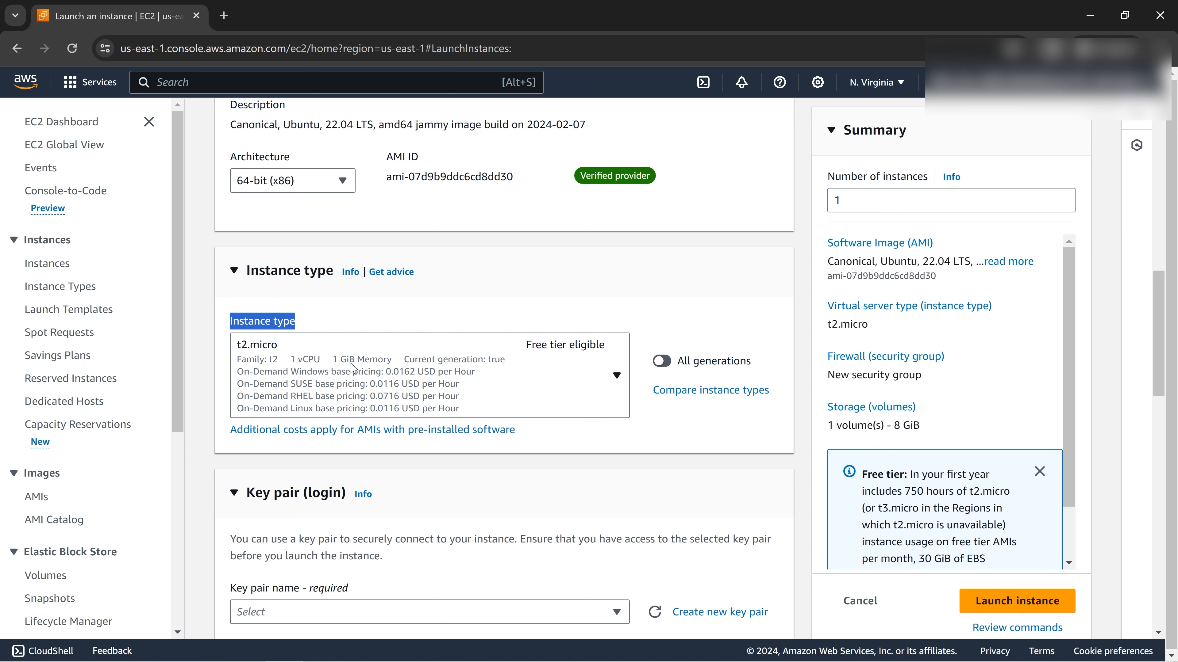
left_click(615, 375)
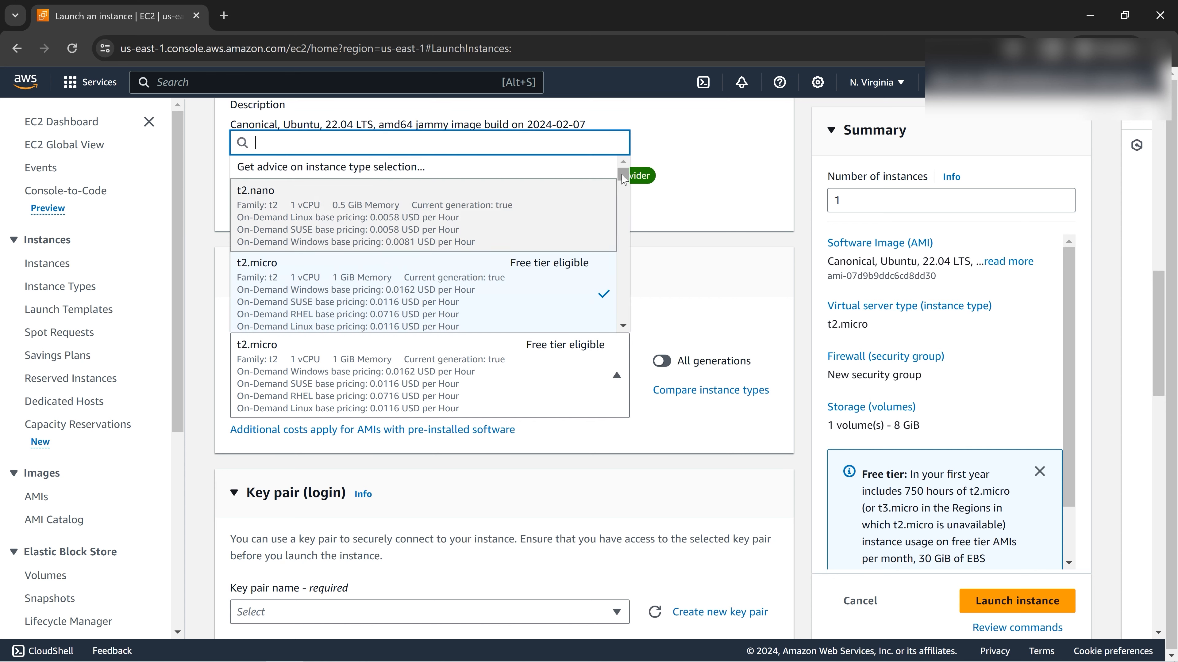
left_click_drag(623, 178, 624, 322)
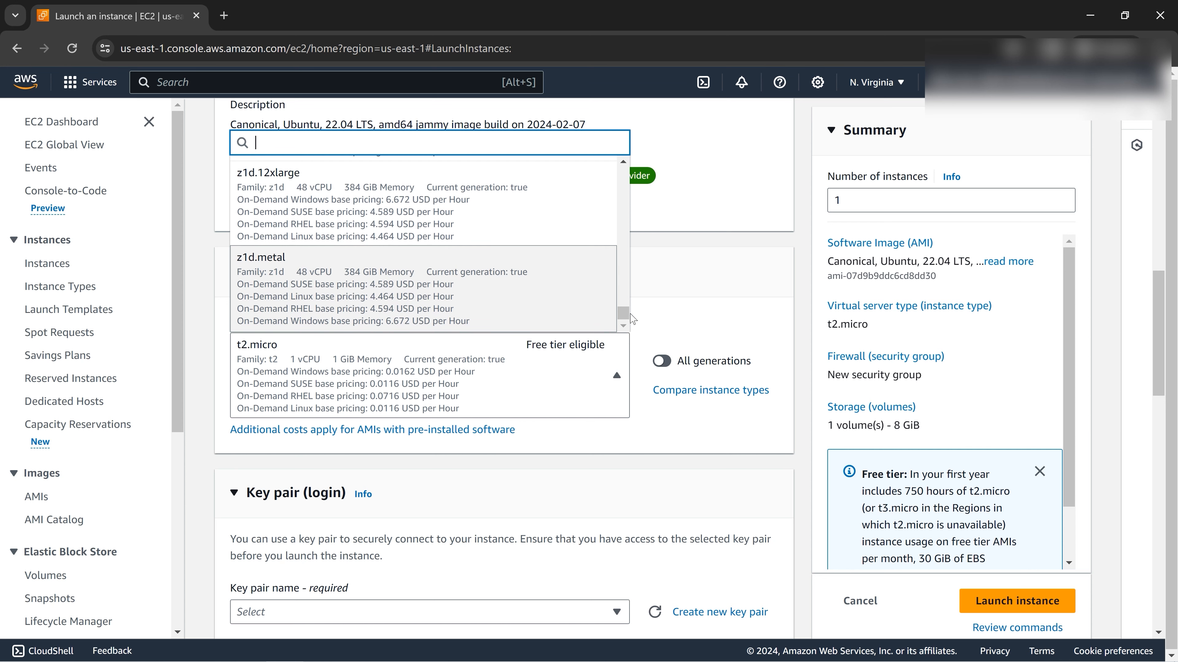
left_click_drag(623, 314, 621, 165)
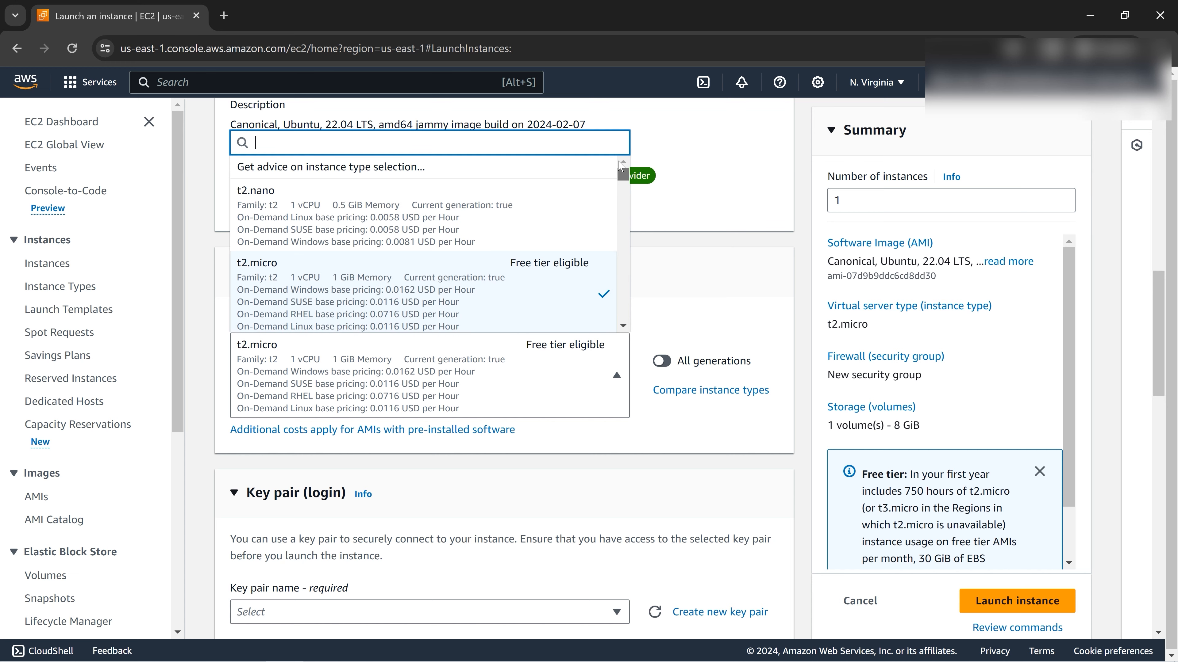
left_click(308, 291)
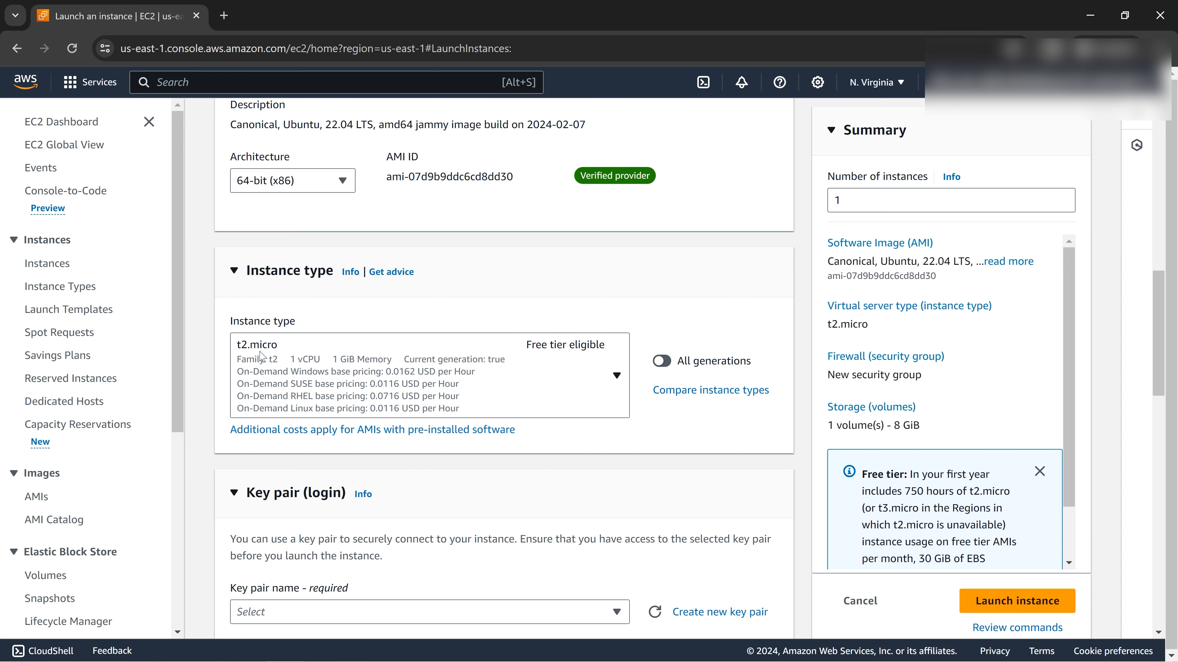
scroll(427, 409, "down", 3)
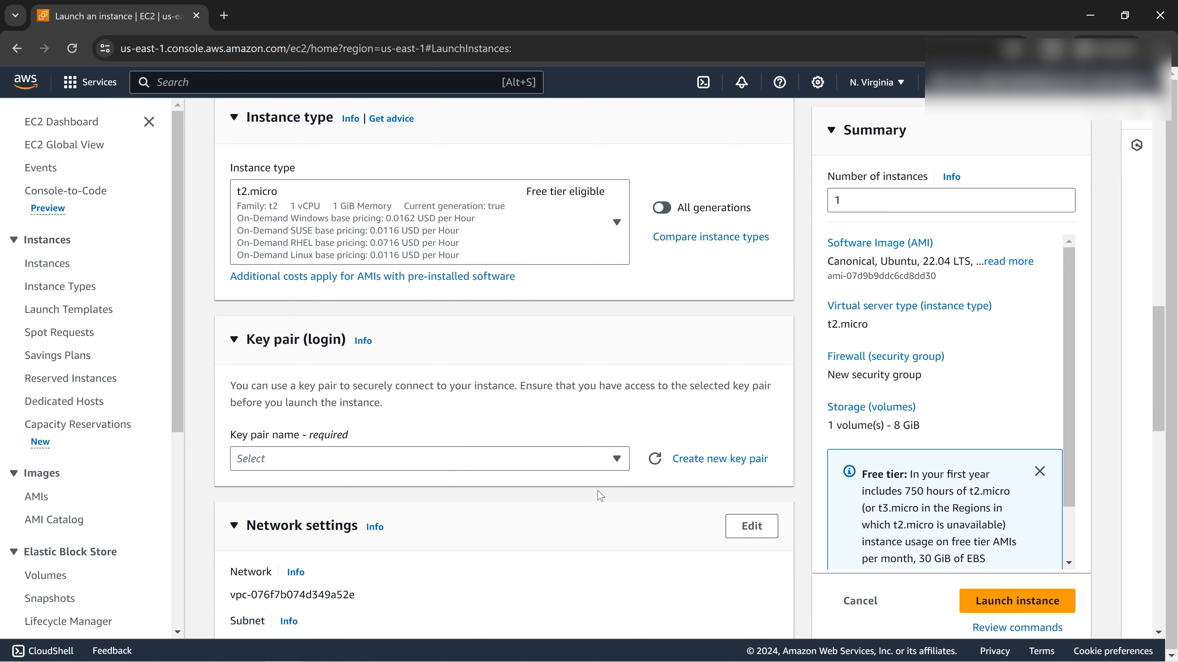
From the key pair list, start creating a new key pair.
left_click(617, 459)
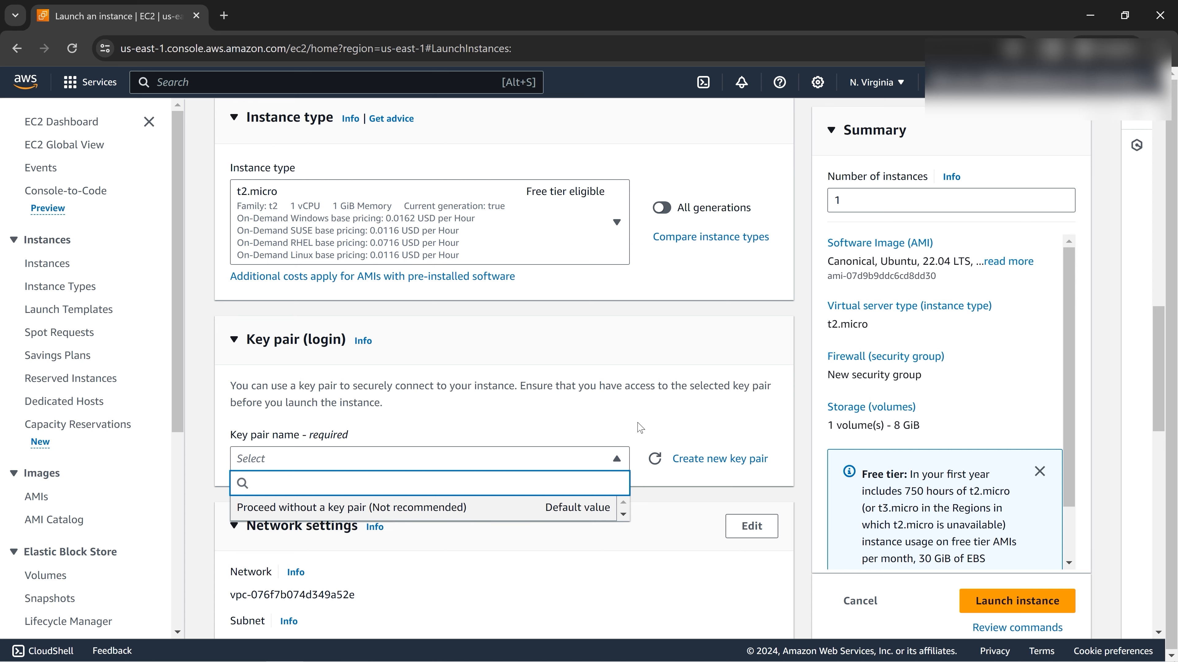
left_click(692, 468)
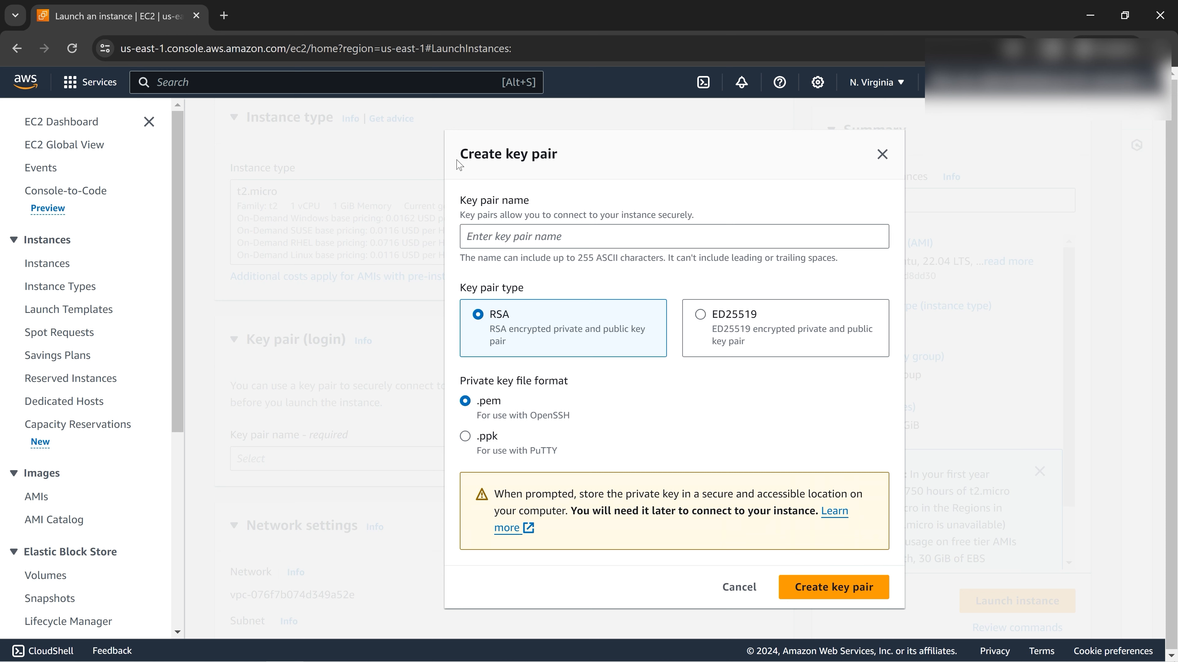
left_click_drag(462, 160, 580, 162)
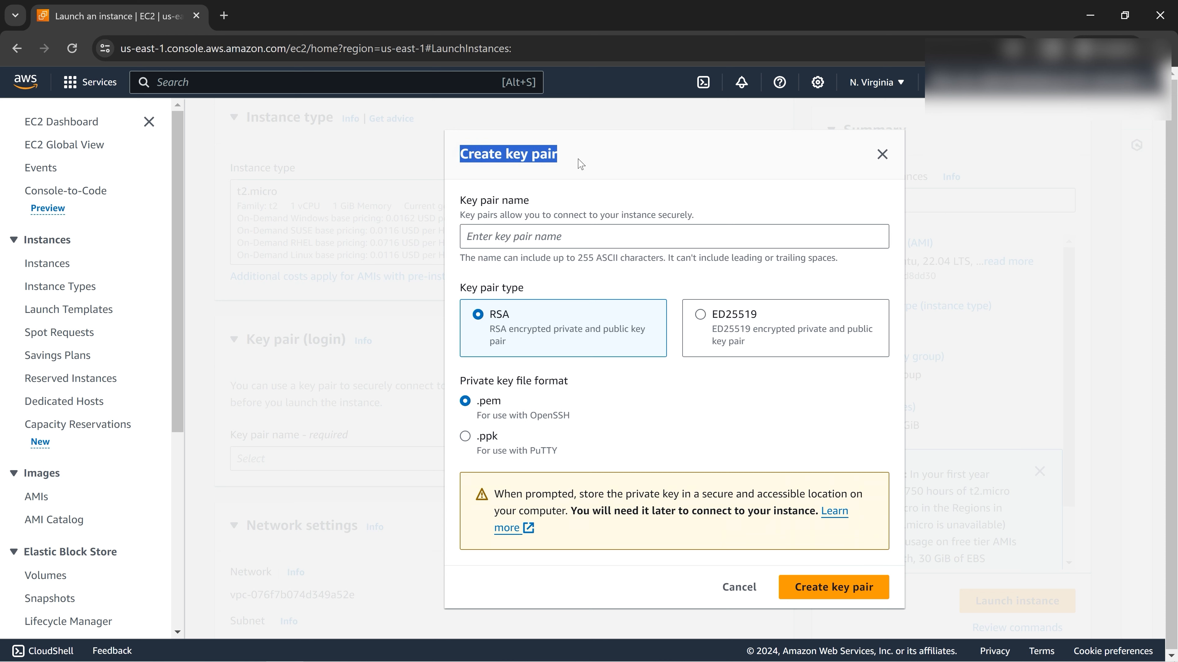
left_click(577, 160)
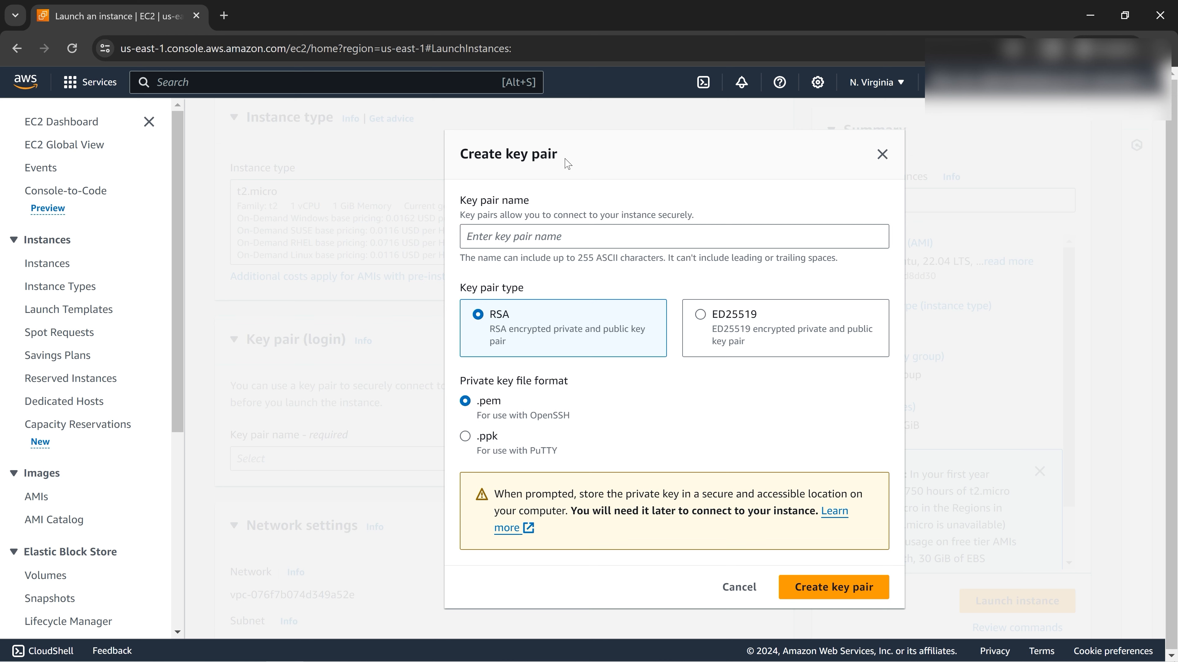
left_click_drag(567, 160, 461, 155)
left_click(568, 154)
left_click_drag(566, 153, 516, 157)
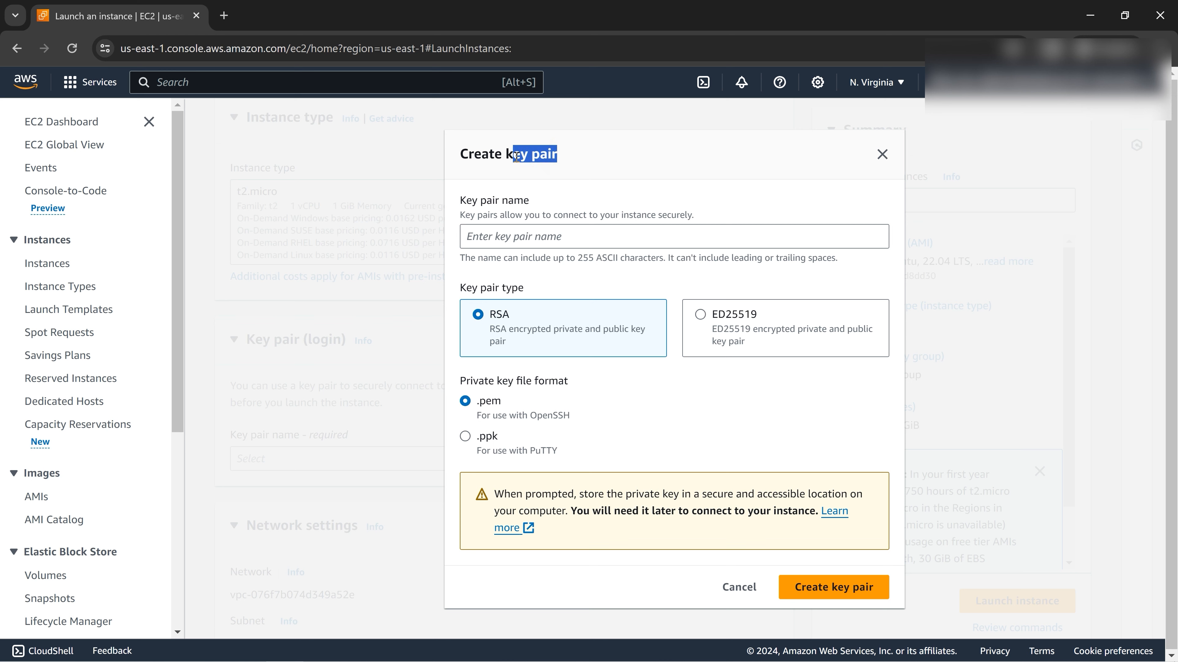
Create the RSA key pair ec2-keypair and save ec2-keypair.pem.
left_click(571, 233)
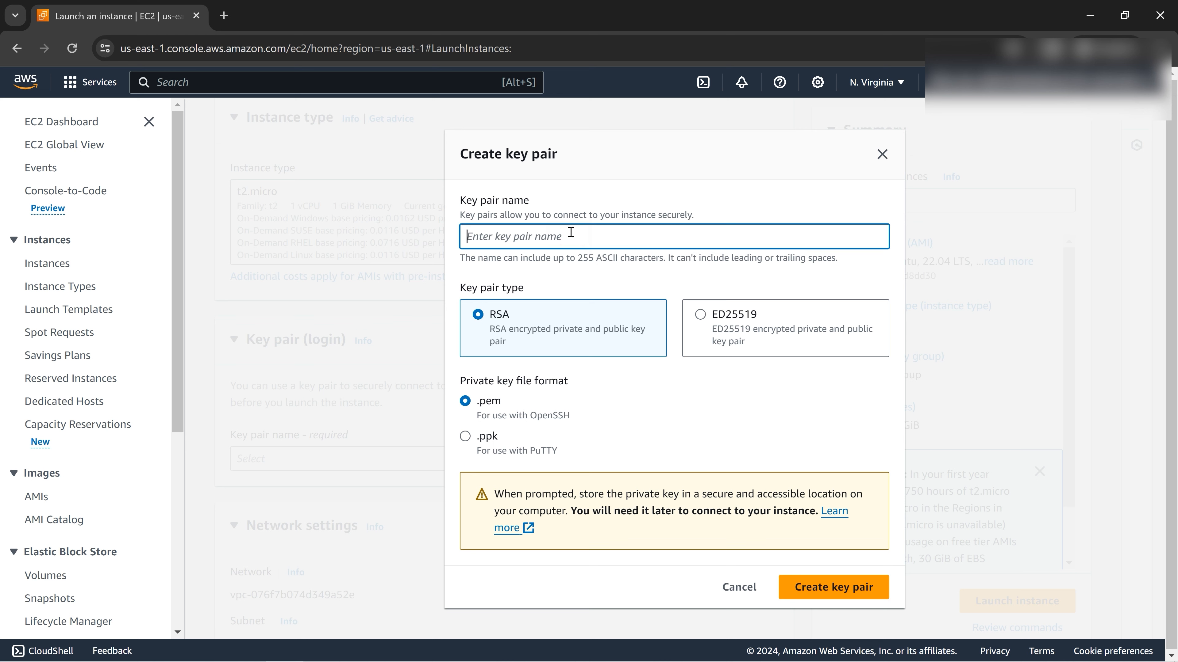
type("ec2-keypair")
left_click(847, 593)
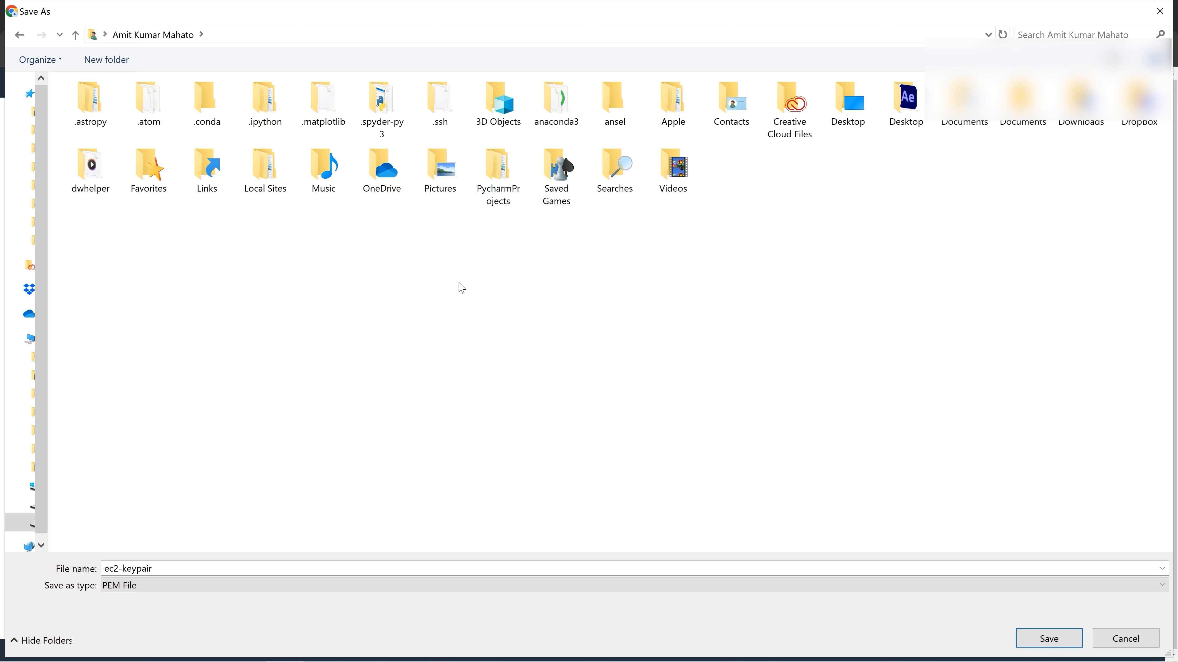
left_click(1048, 640)
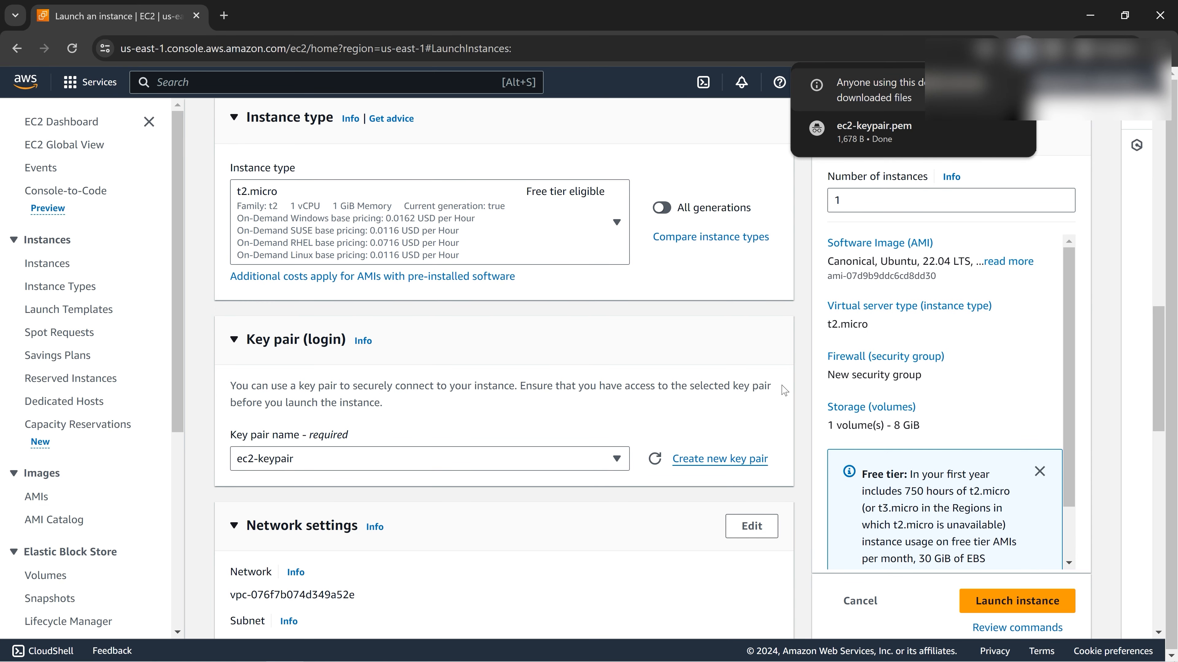
scroll(723, 542, "down", 3)
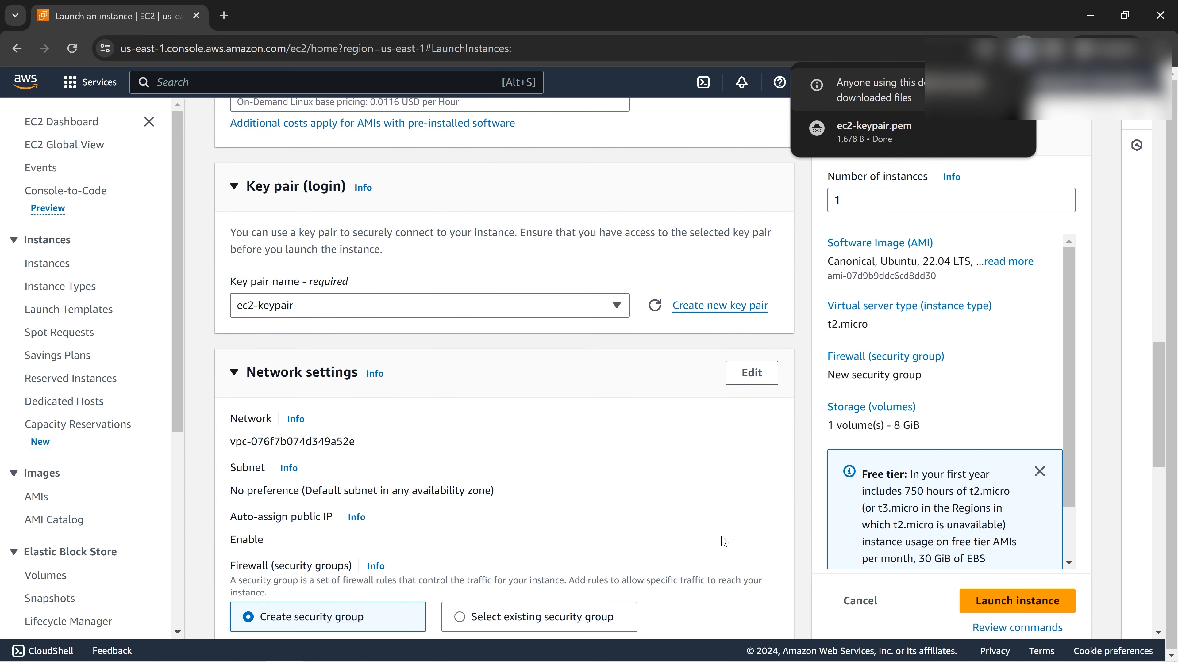
scroll(624, 531, "down", 3)
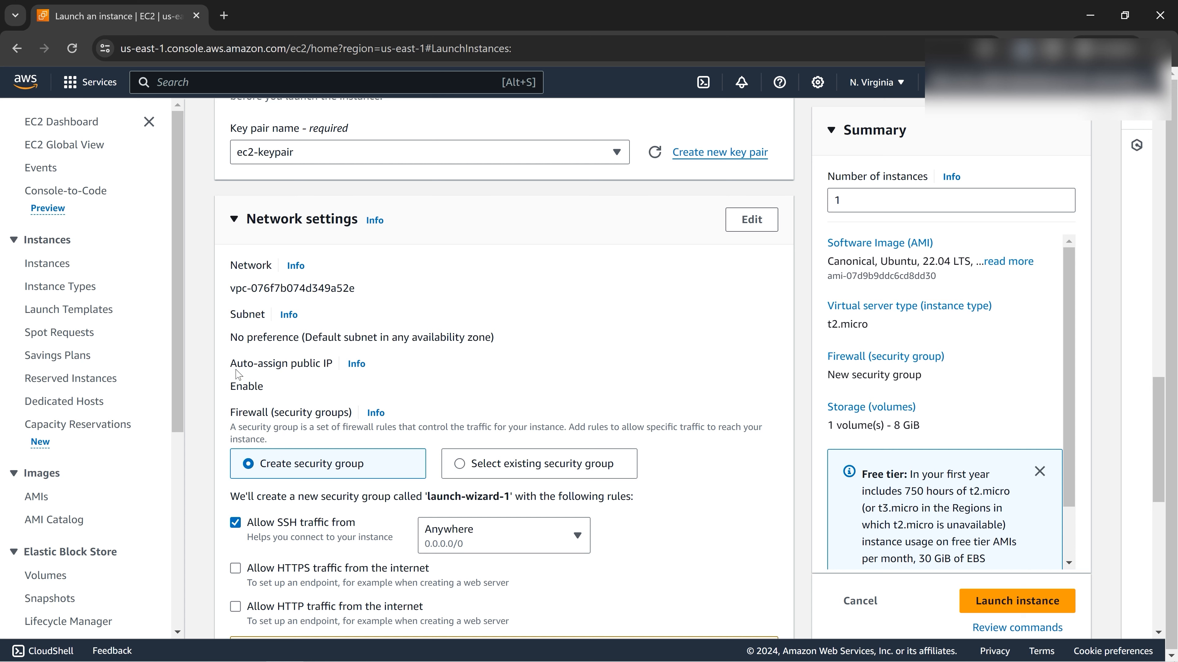
left_click_drag(230, 365, 331, 367)
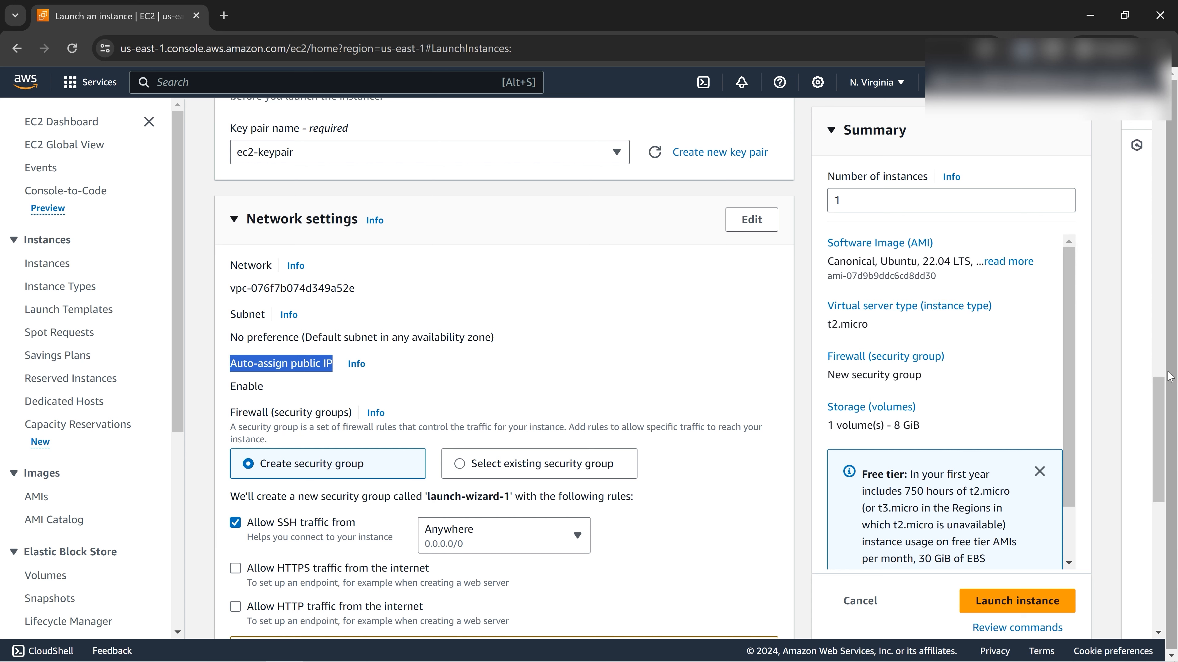
scroll(1169, 377, "up", 10)
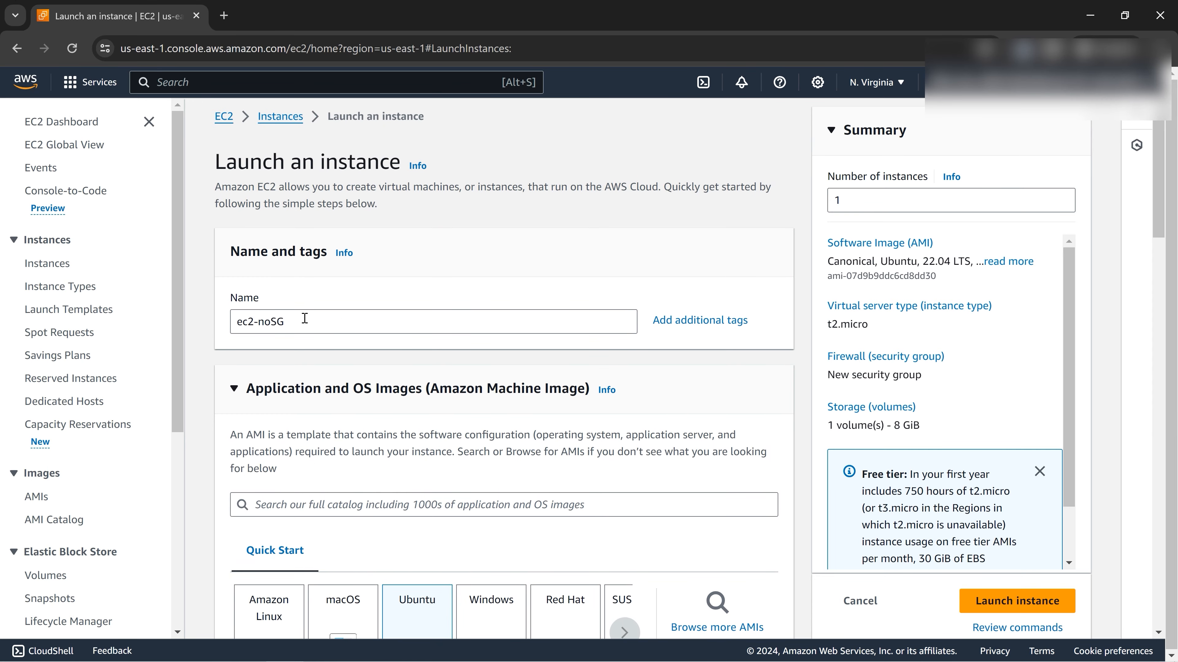
left_click_drag(305, 319, 232, 322)
scroll(540, 414, "down", 15)
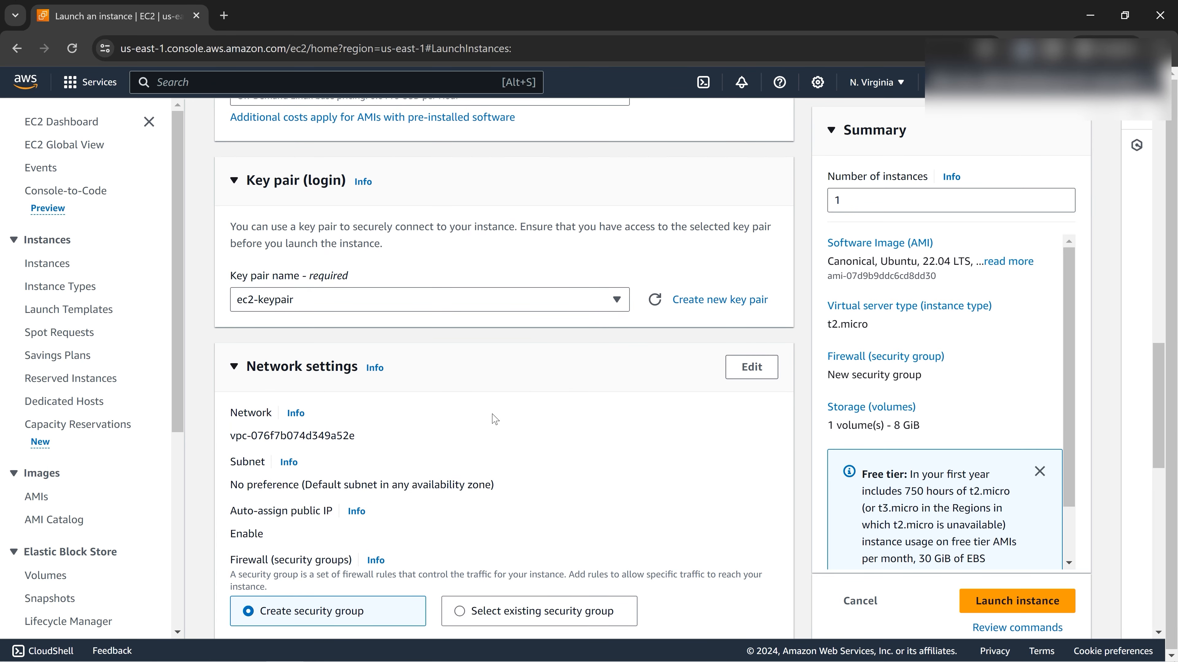
scroll(380, 432, "down", 5)
scroll(325, 432, "up", 2)
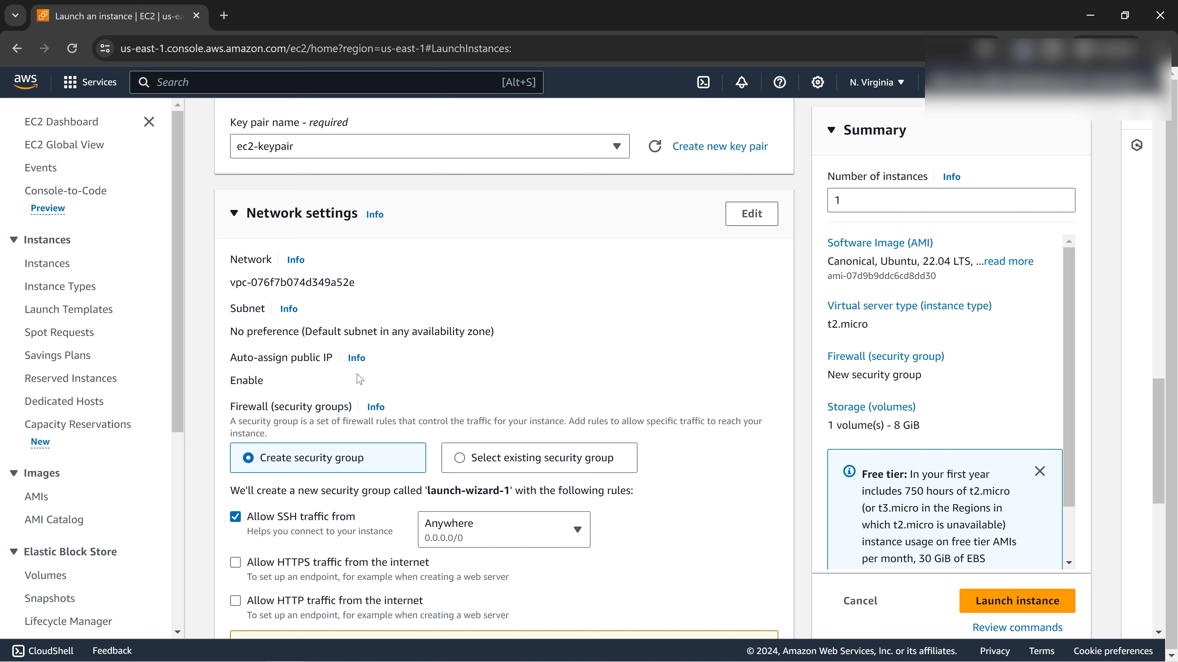
left_click_drag(288, 359, 339, 360)
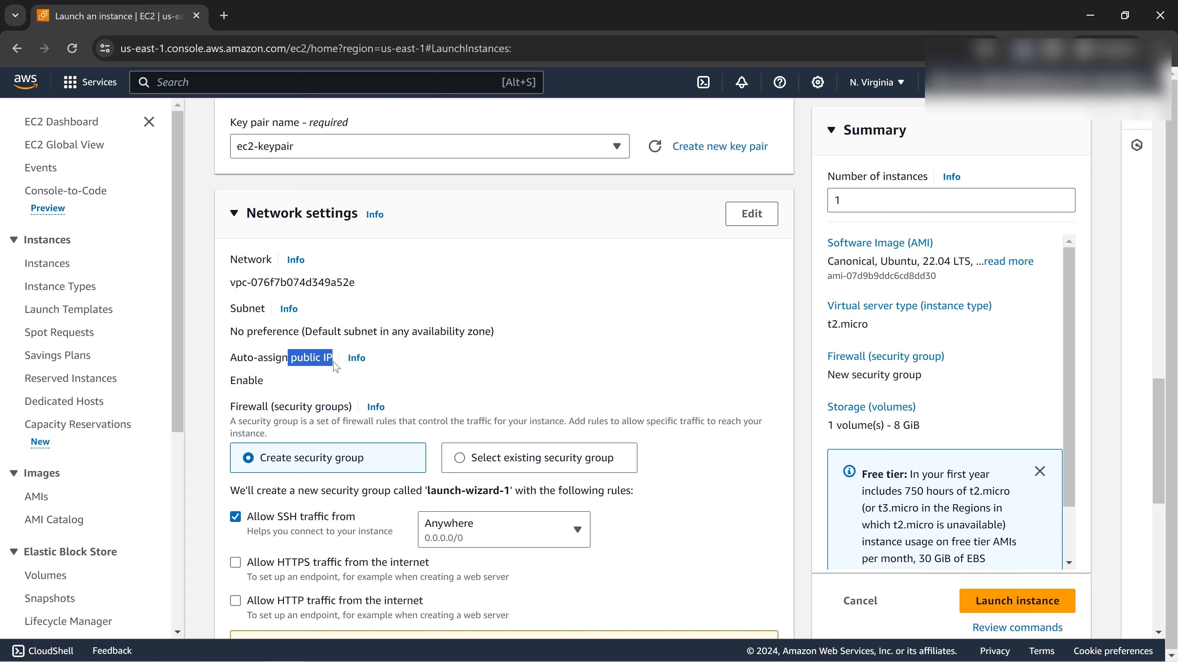
left_click(428, 358)
left_click_drag(291, 358, 331, 363)
left_click(484, 359)
left_click_drag(287, 361, 329, 362)
left_click(479, 348)
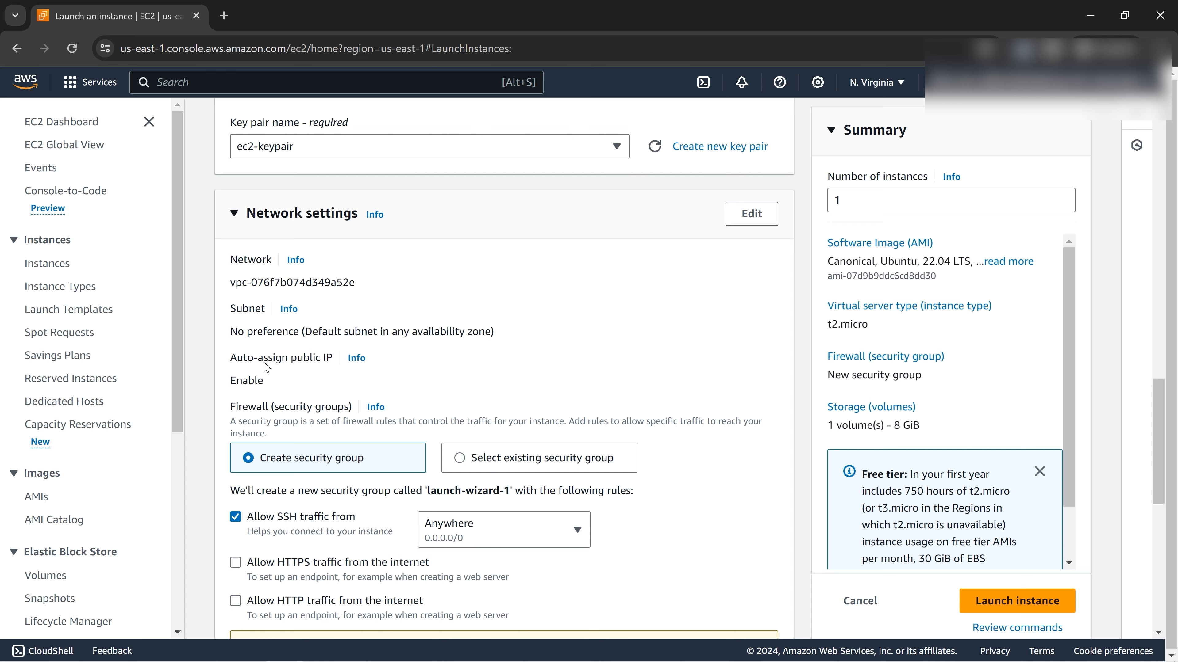
scroll(429, 450, "down", 3)
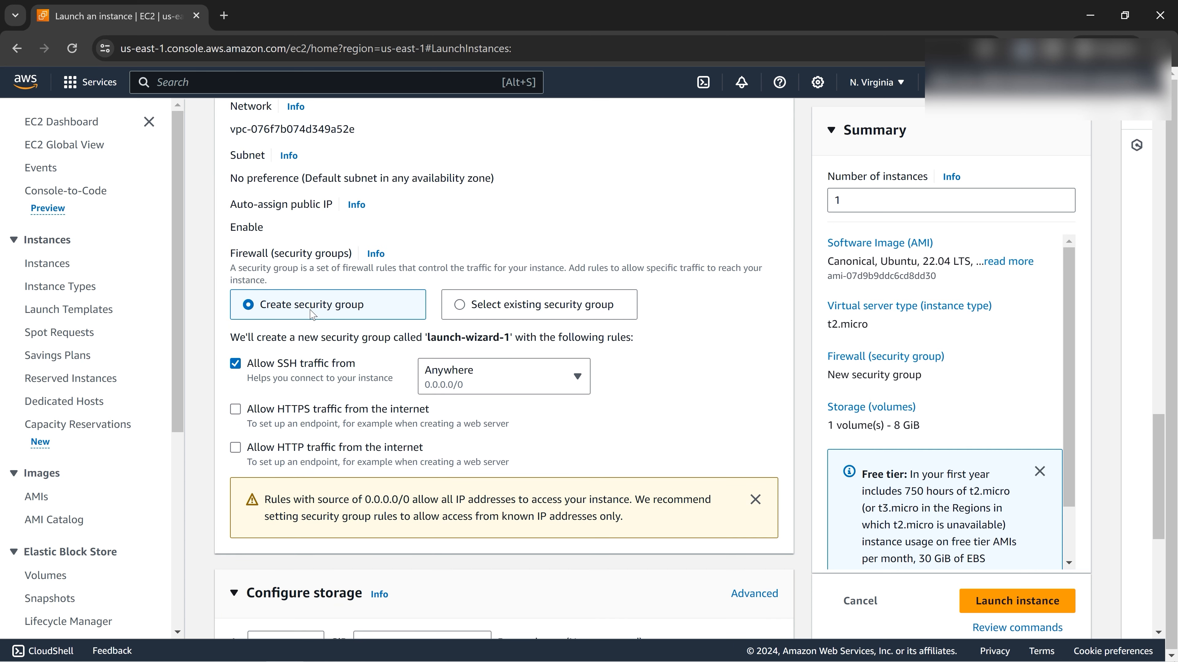
Set the firewall to the existing default security group and note its VPC ID.
left_click(462, 308)
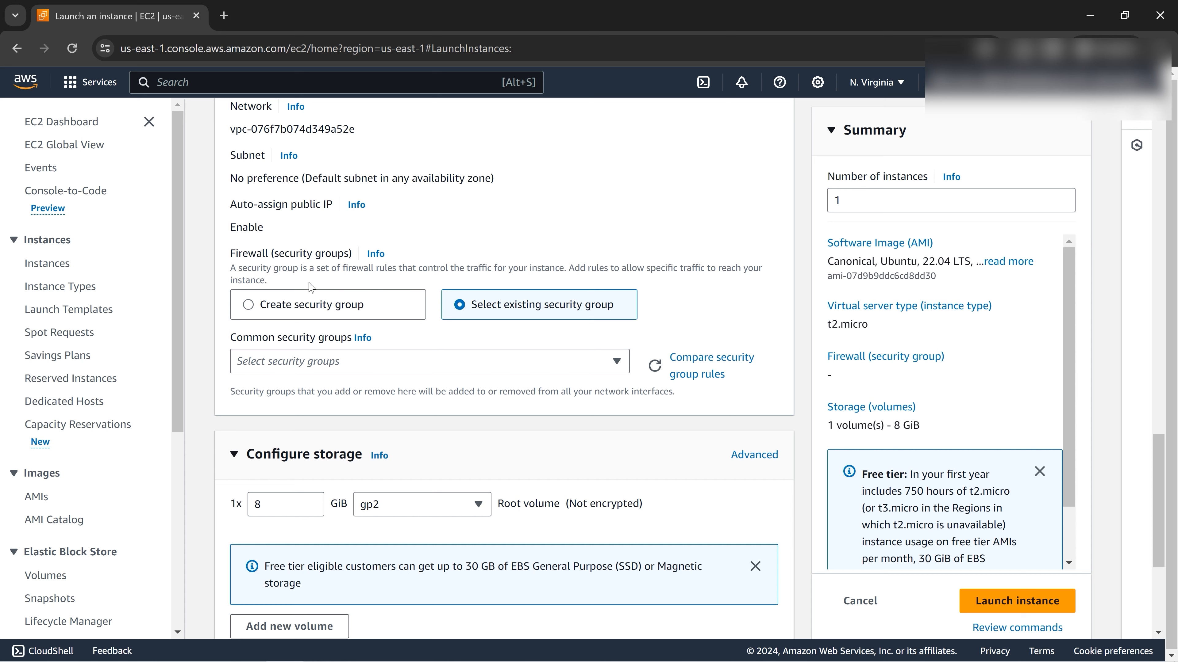
left_click(623, 366)
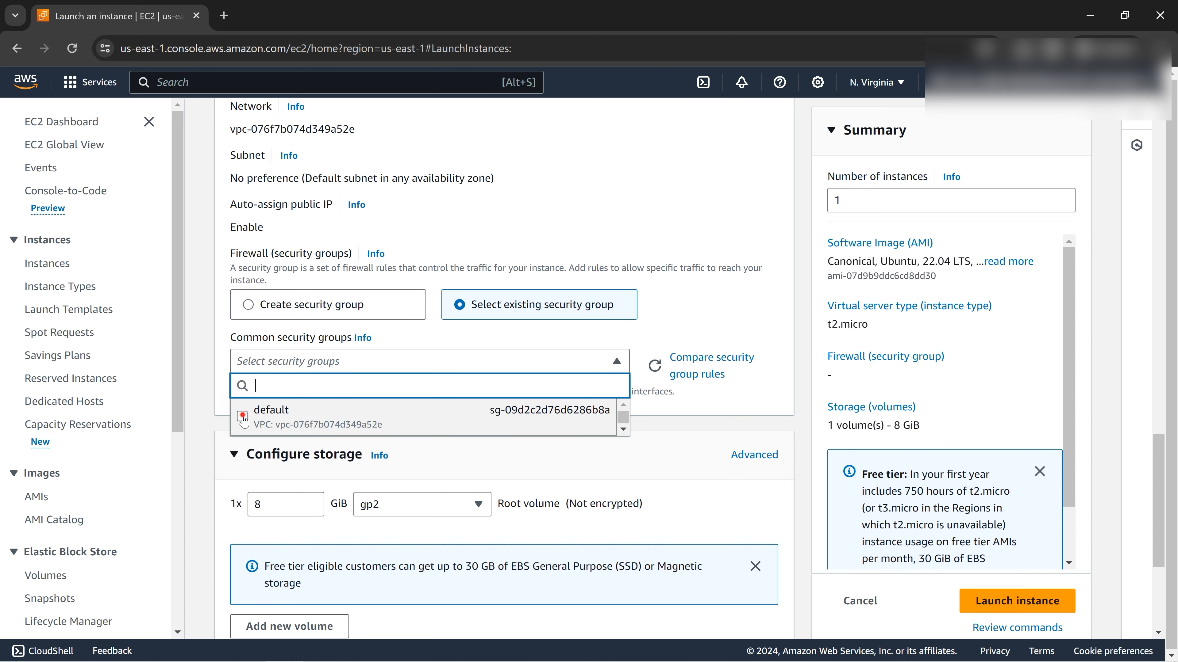
left_click(244, 418)
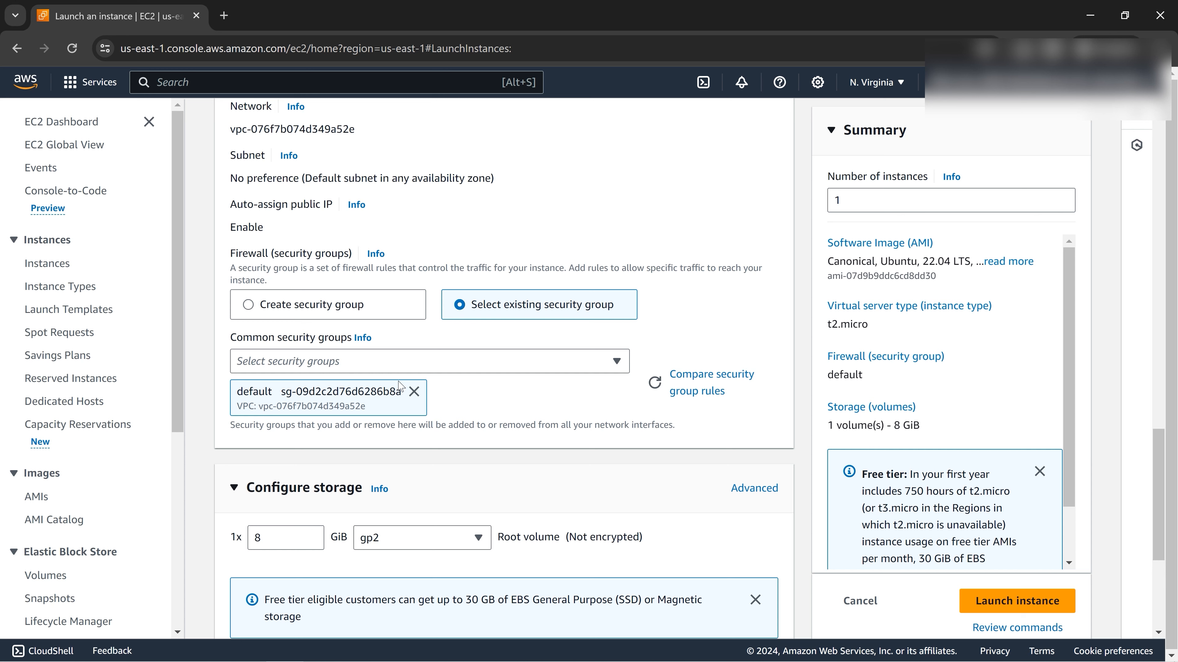
left_click_drag(240, 407, 381, 411)
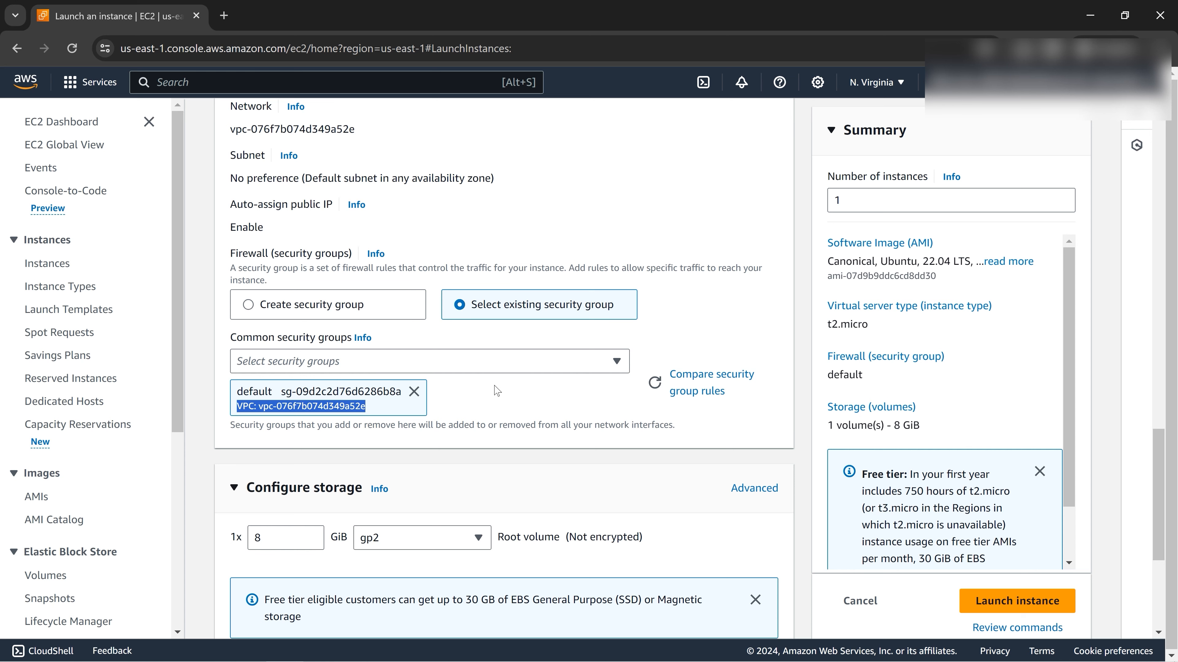
scroll(503, 393, "down", 1)
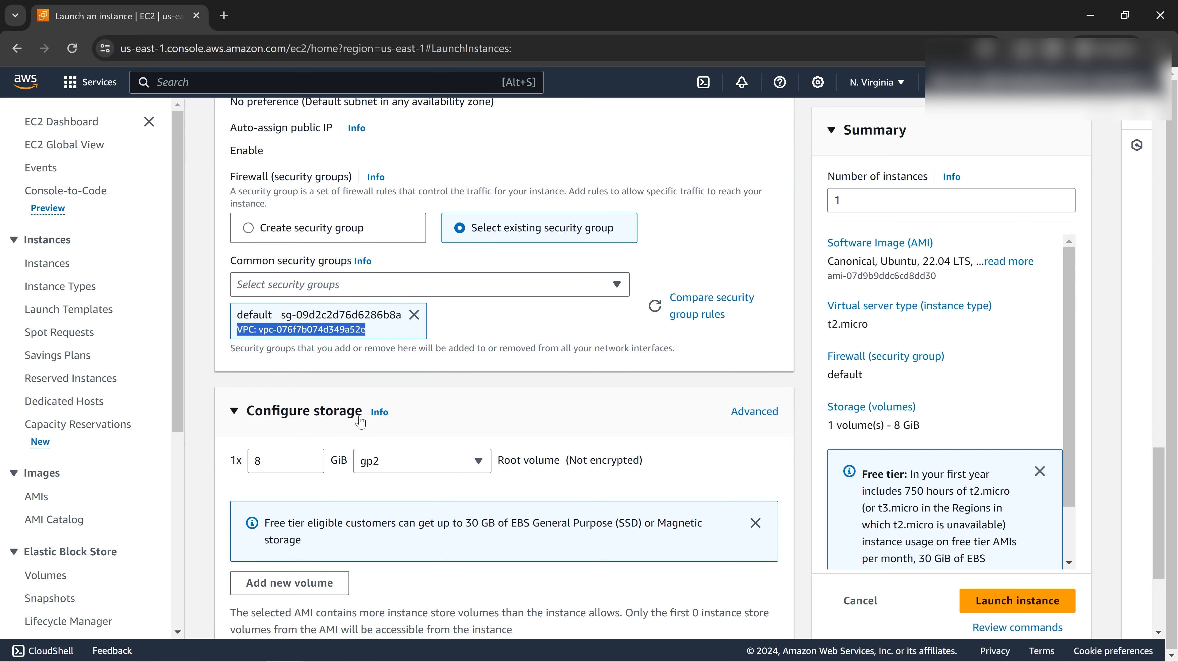
scroll(315, 464, "down", 1)
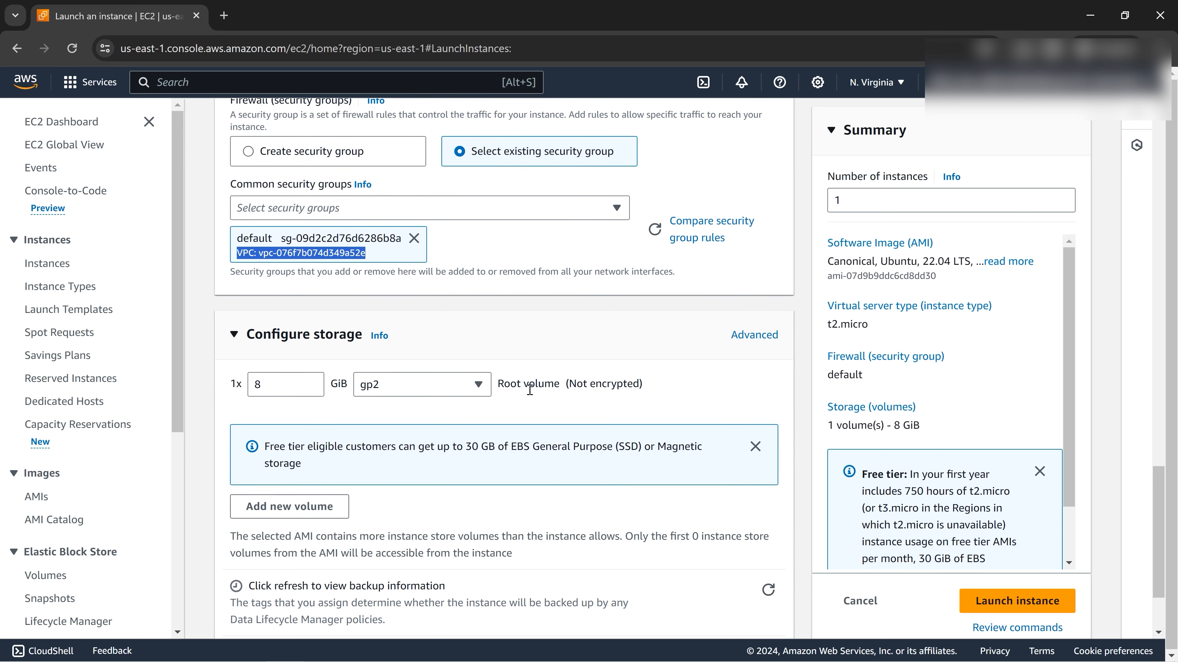
left_click_drag(499, 391, 566, 390)
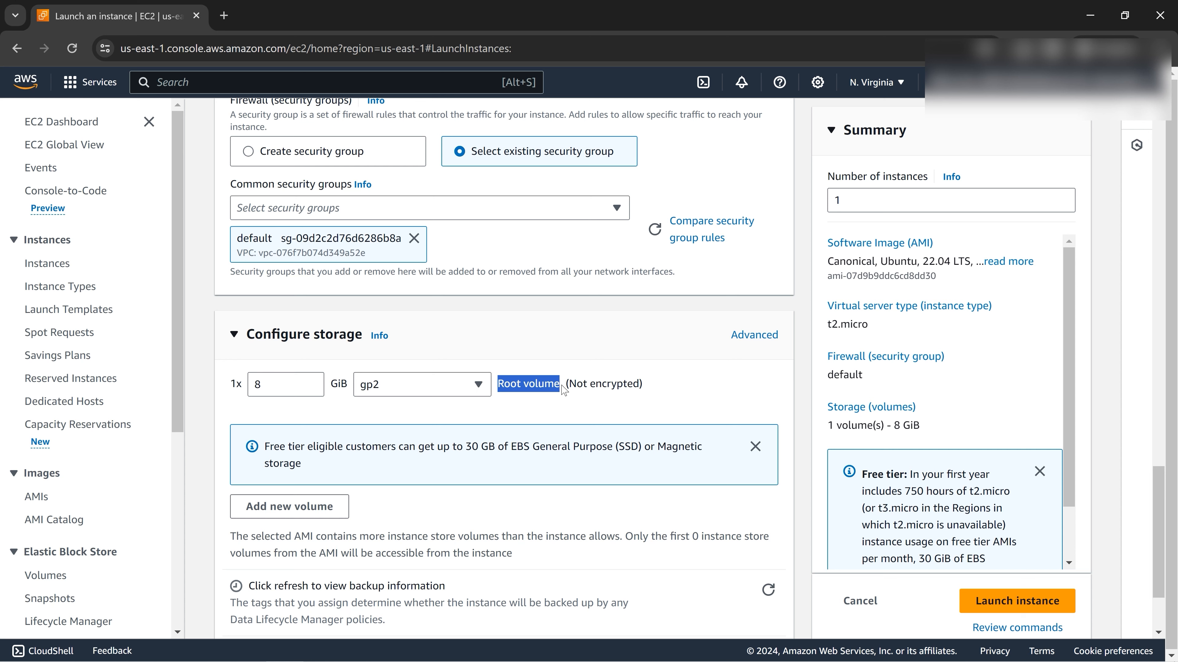
left_click(627, 356)
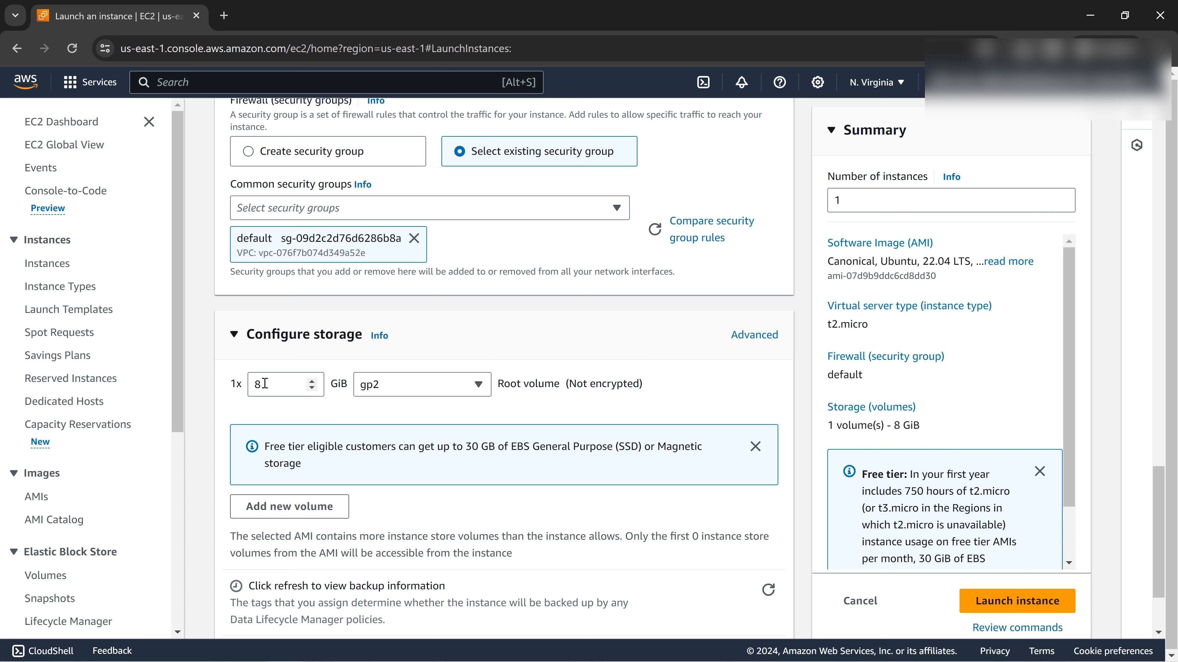
double_click(312, 381)
double_click(312, 388)
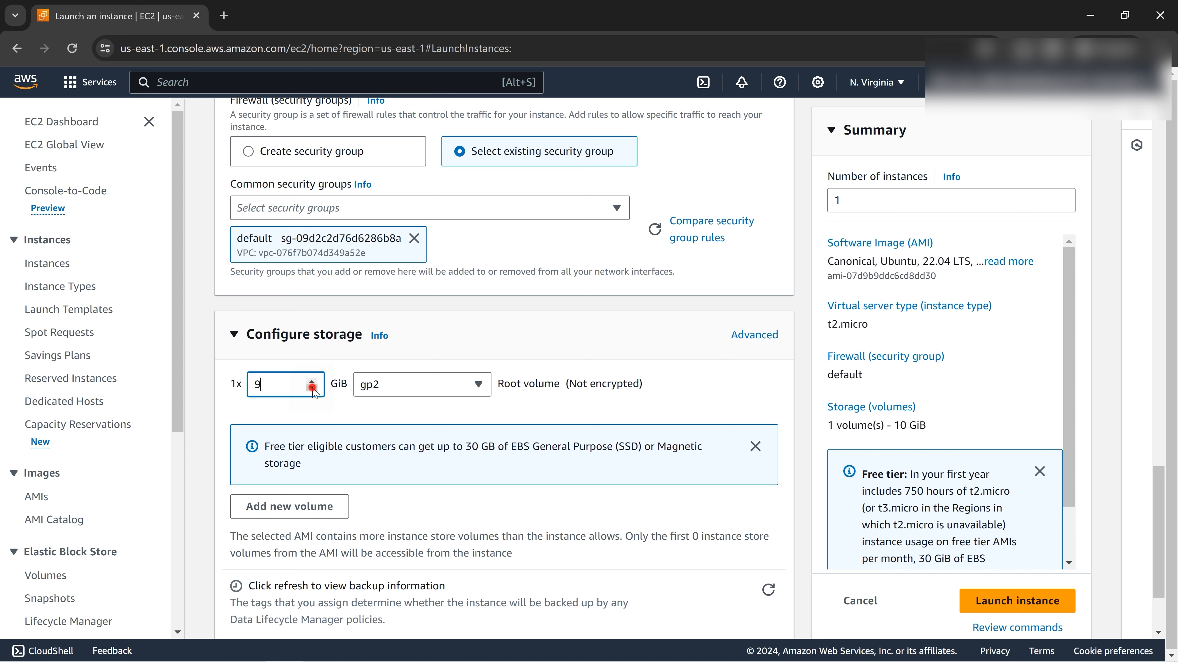
left_click(314, 507)
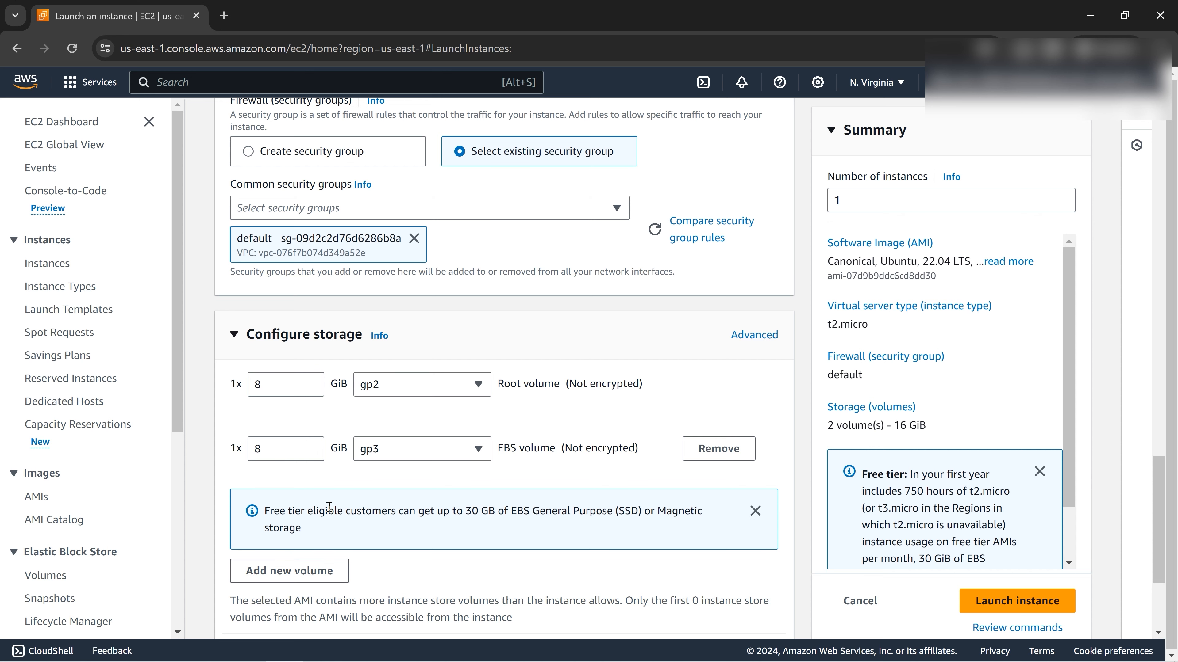
left_click(730, 454)
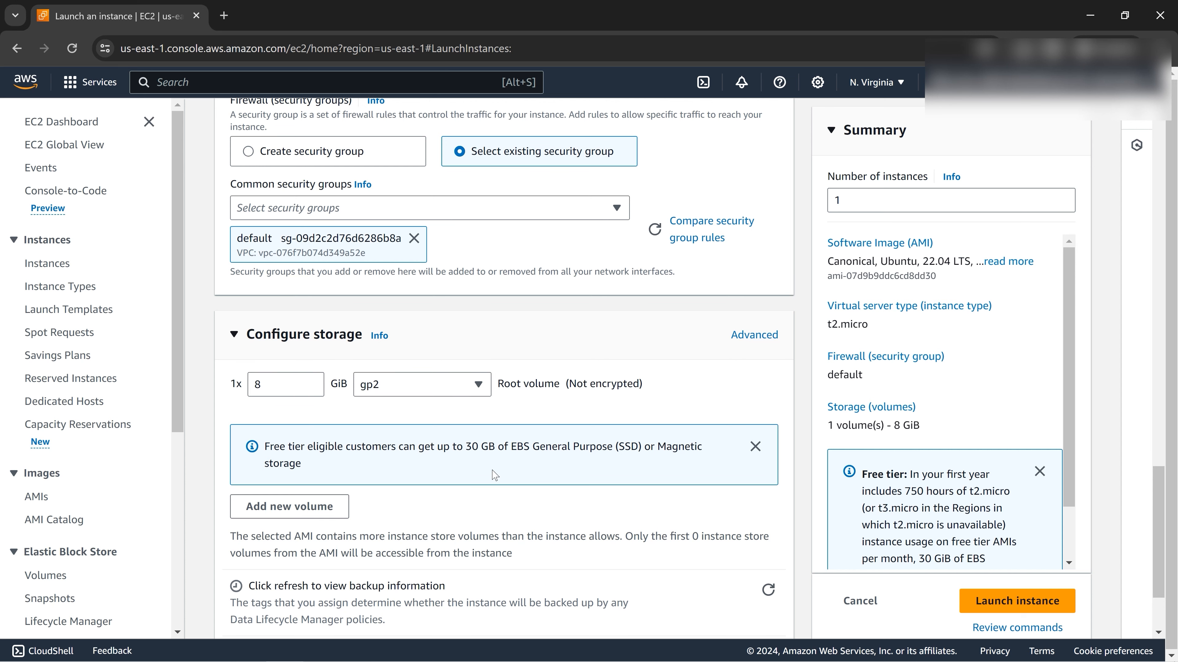
scroll(501, 478, "down", 2)
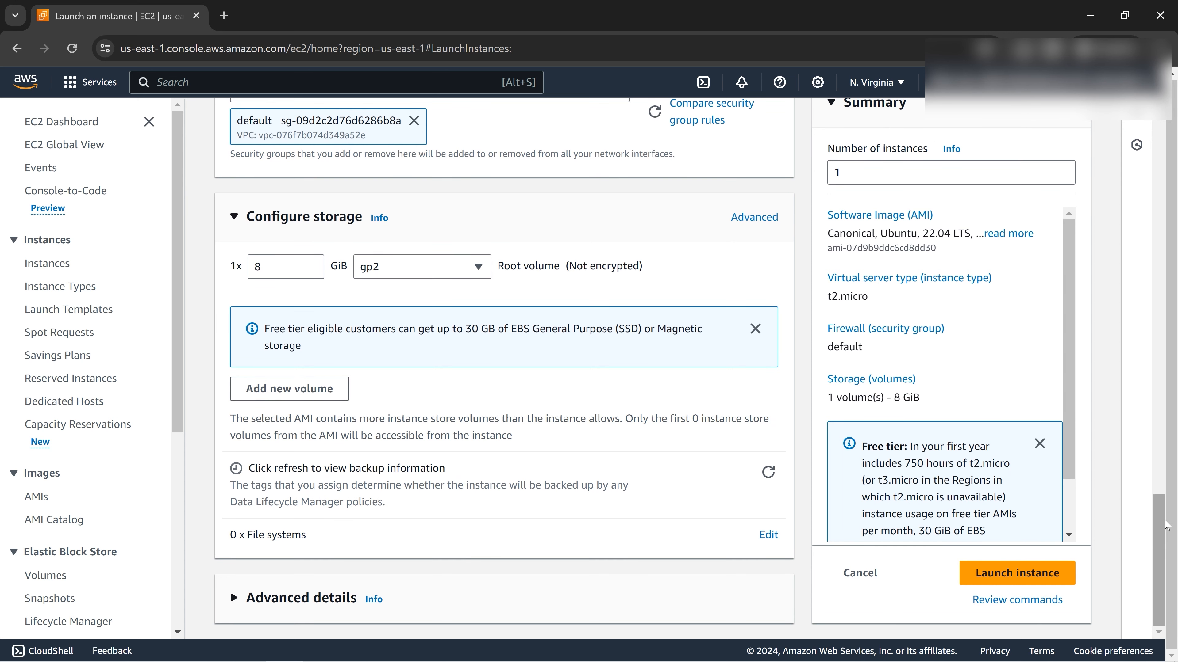
Confirm the instance name ec2-noSG and launch the instance from the Summary panel.
left_click_drag(1167, 524, 1167, 438)
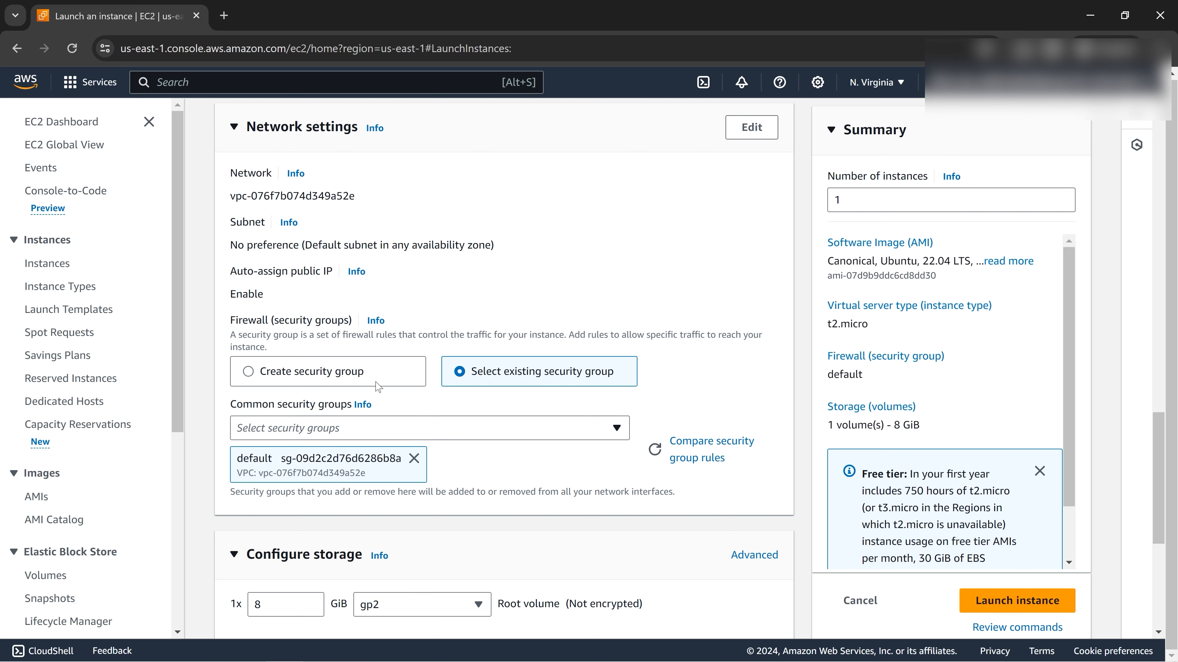
left_click_drag(1158, 483, 1160, 179)
triple_click(283, 329)
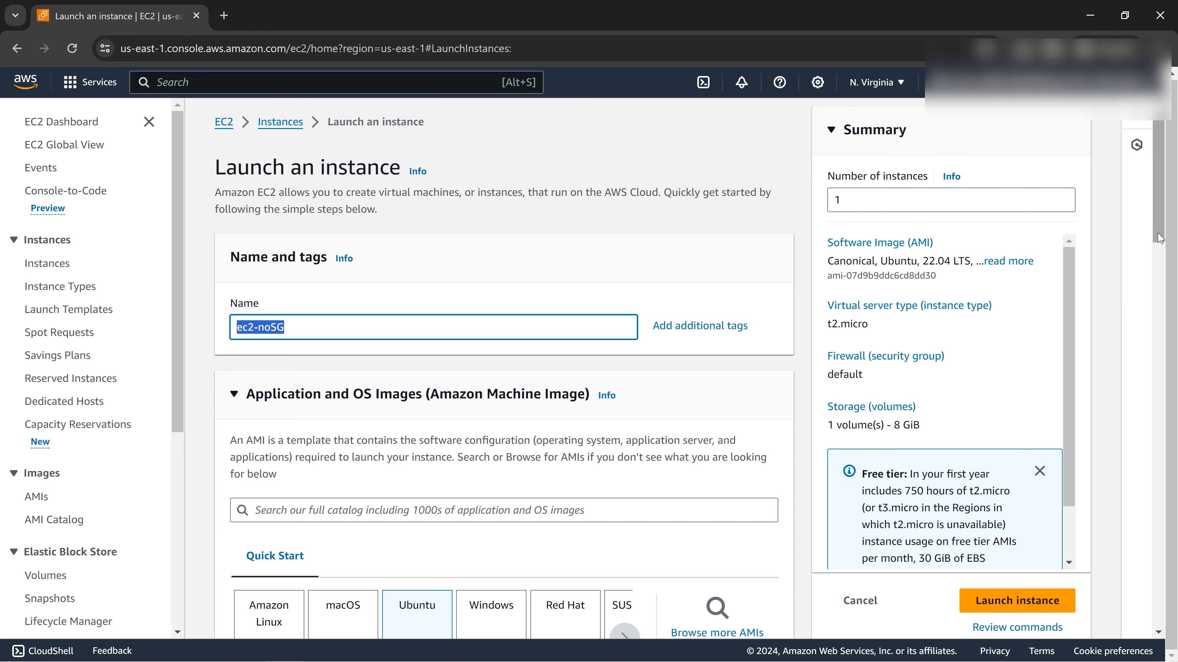
left_click_drag(1159, 238, 1166, 554)
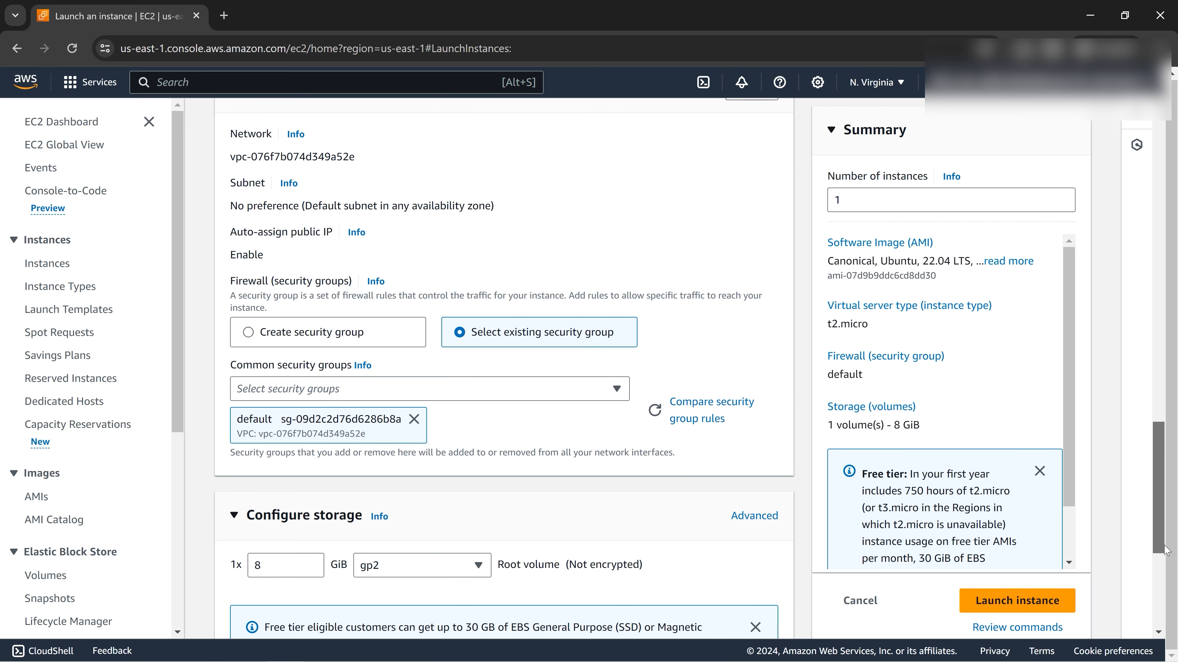
left_click(1018, 601)
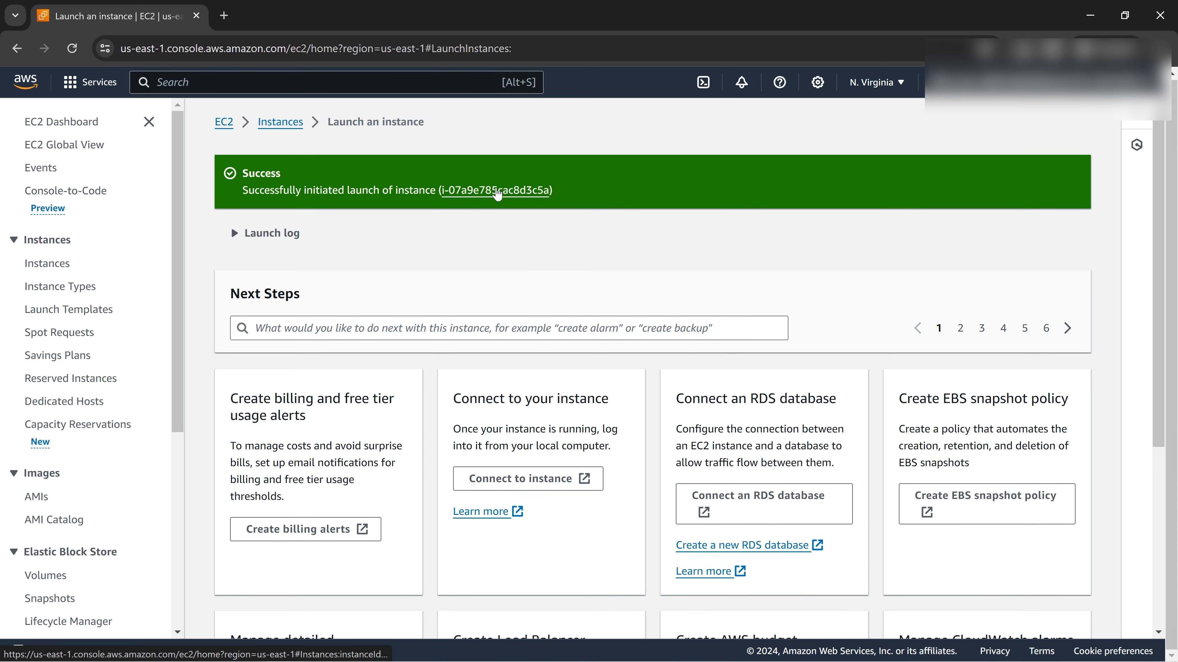
Open ec2-noSG in the Instances list, refresh until Running, and select it.
left_click(495, 191)
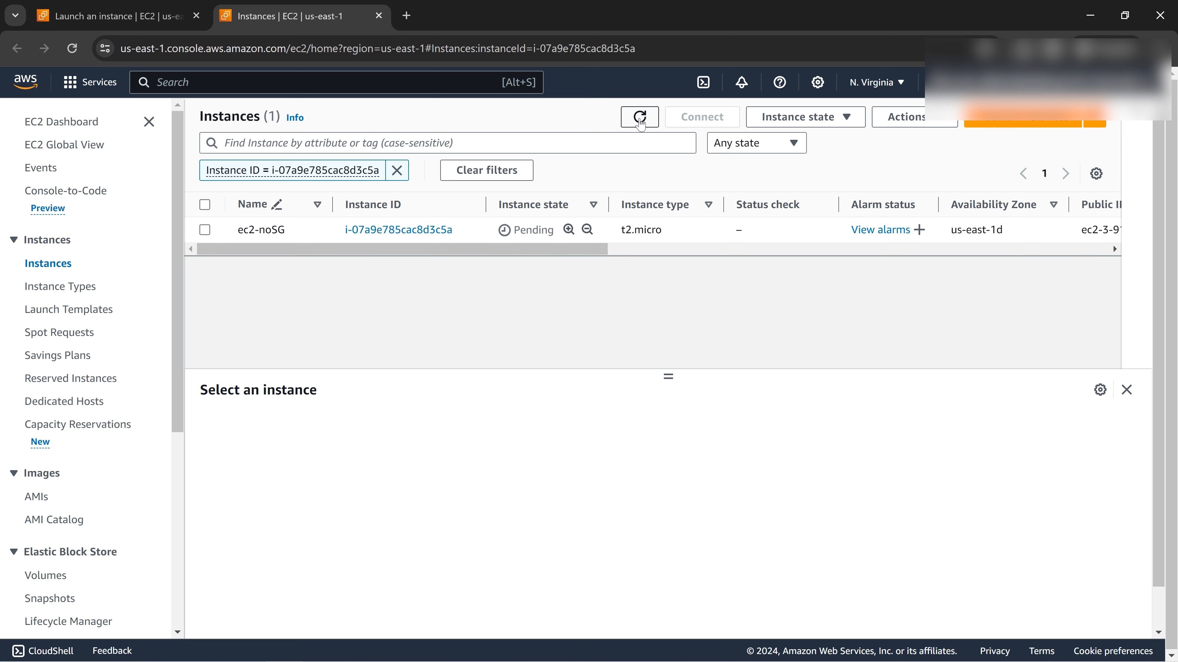
left_click(640, 117)
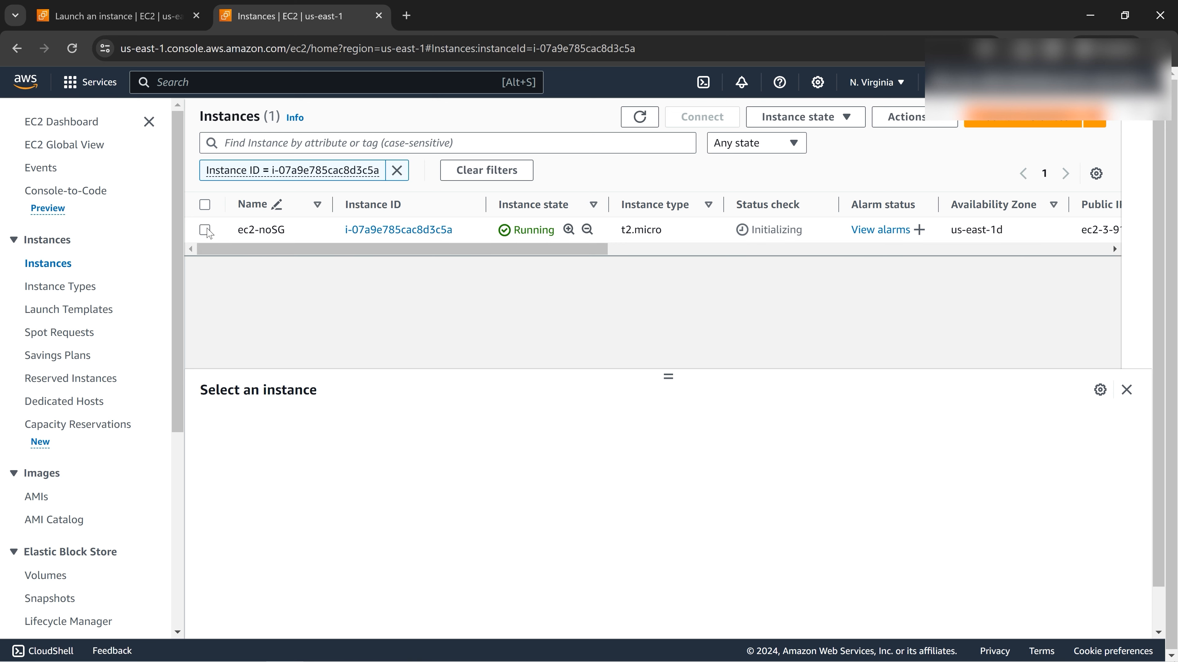
left_click(206, 230)
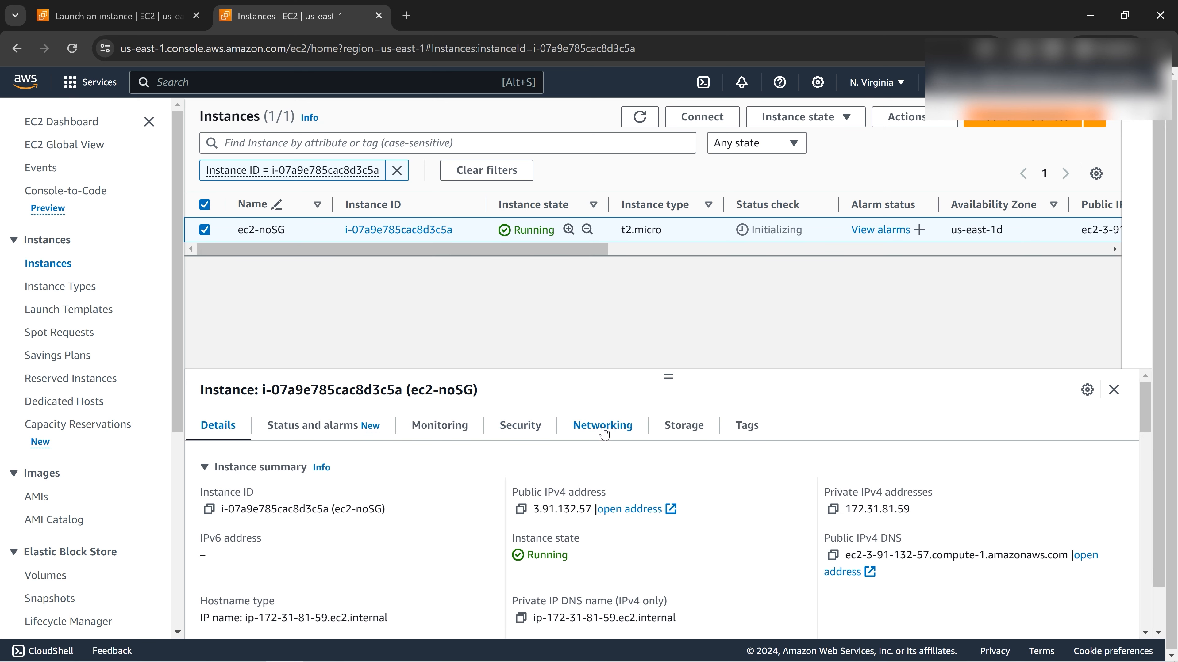
Review the default security group's inbound rules for port 3306 and all traffic.
left_click(529, 432)
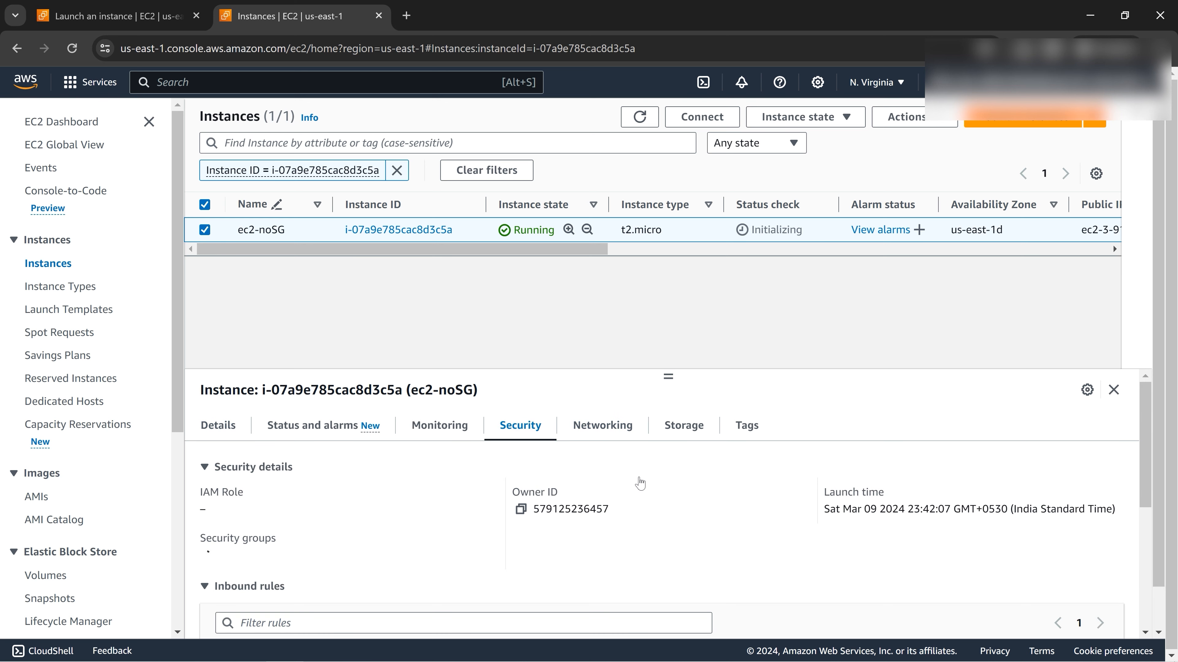
scroll(612, 507, "down", 5)
scroll(450, 519, "up", 5)
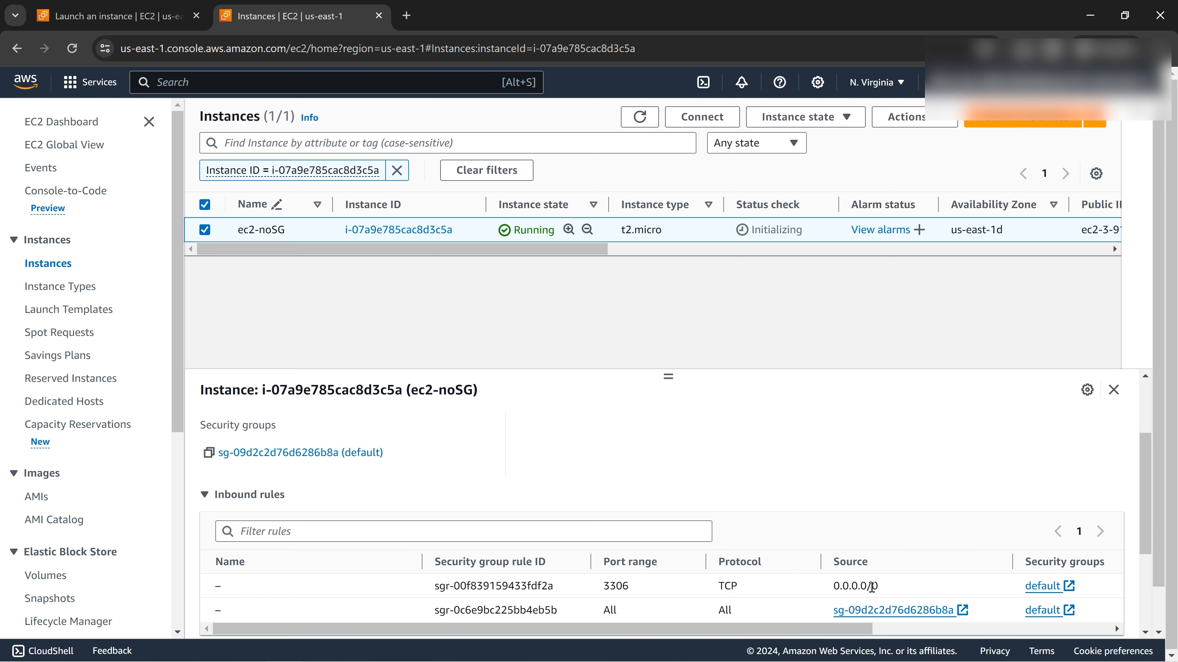
scroll(872, 588, "down", 2)
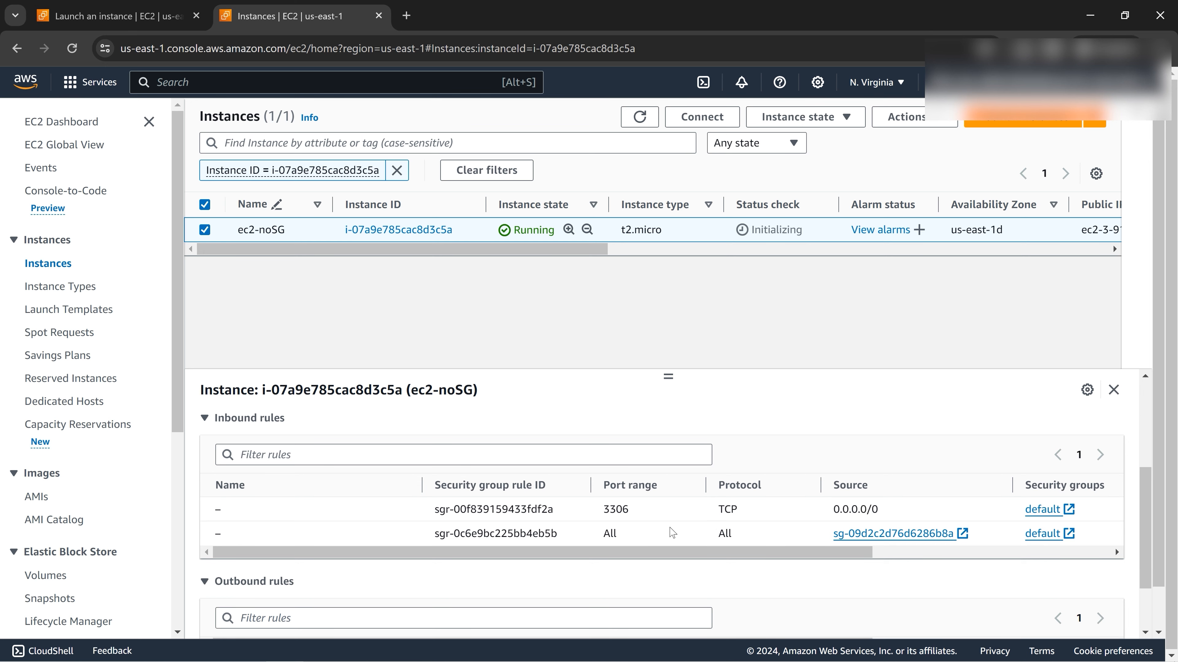
scroll(672, 532, "down", 2)
scroll(838, 509, "up", 2)
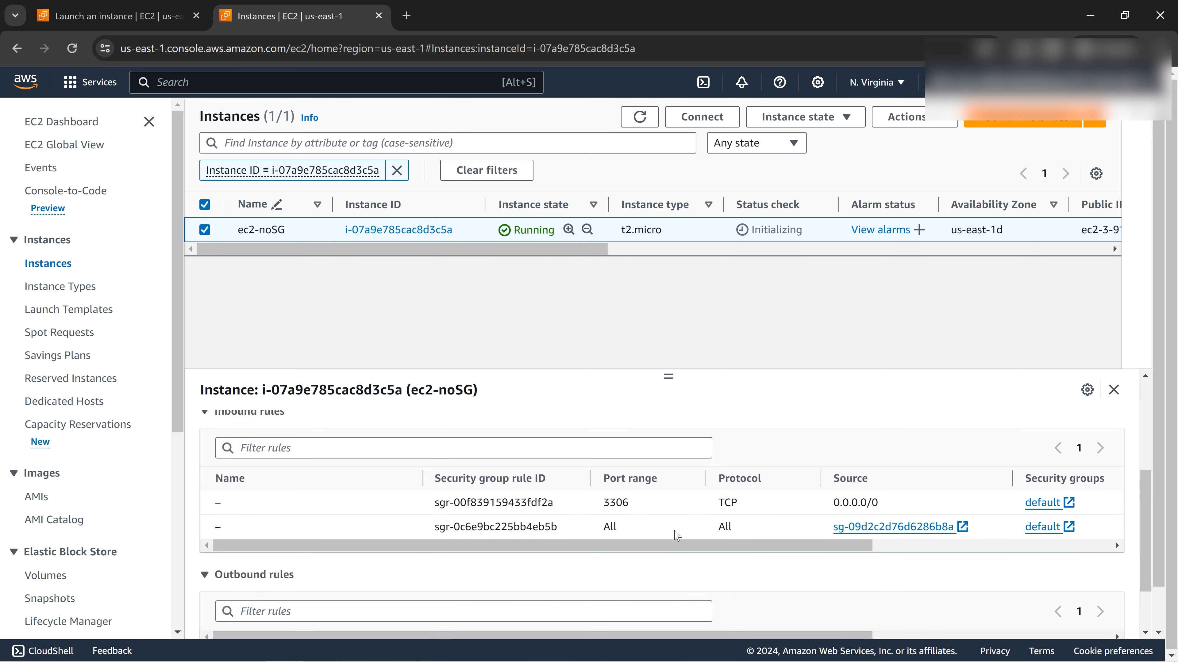
scroll(636, 518, "down", 2)
scroll(637, 520, "up", 5)
scroll(637, 520, "up", 1)
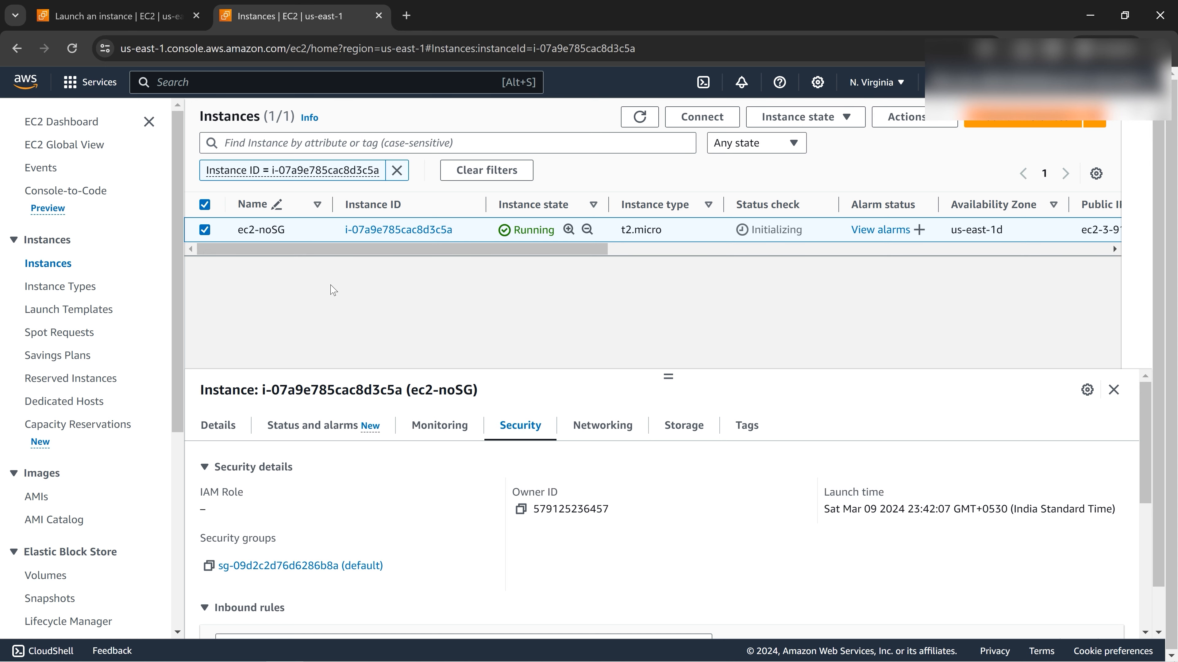
left_click(711, 118)
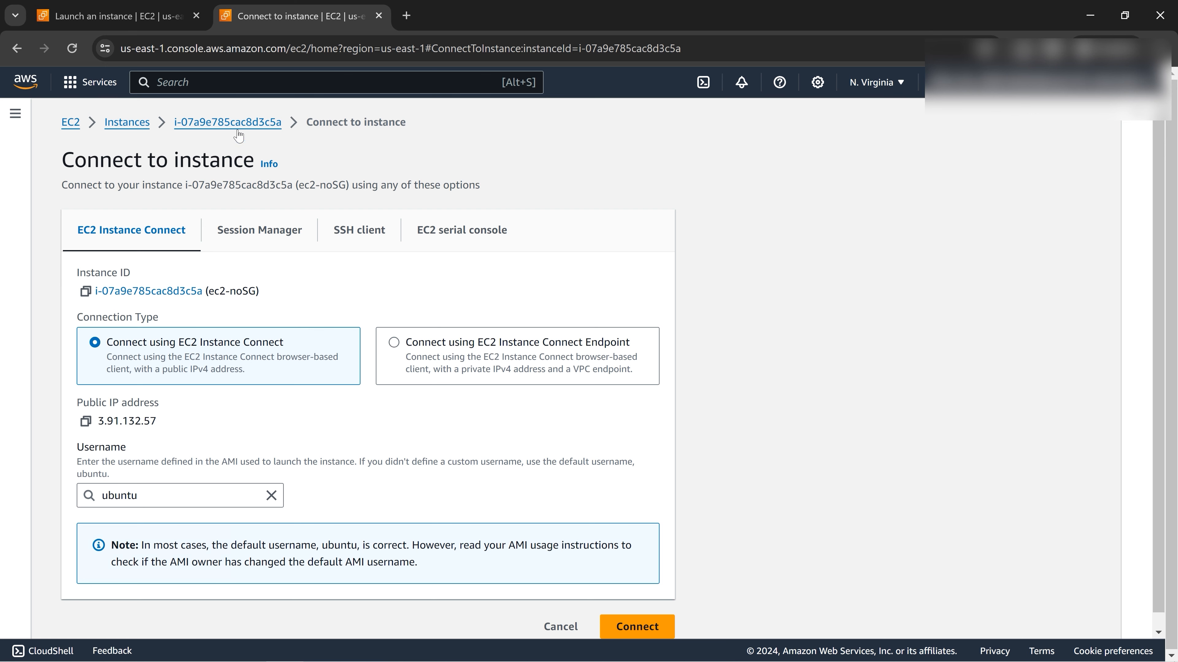
Check the public IPv4 address 3.91.132.57 on the instance summary, then open Connect.
left_click(236, 123)
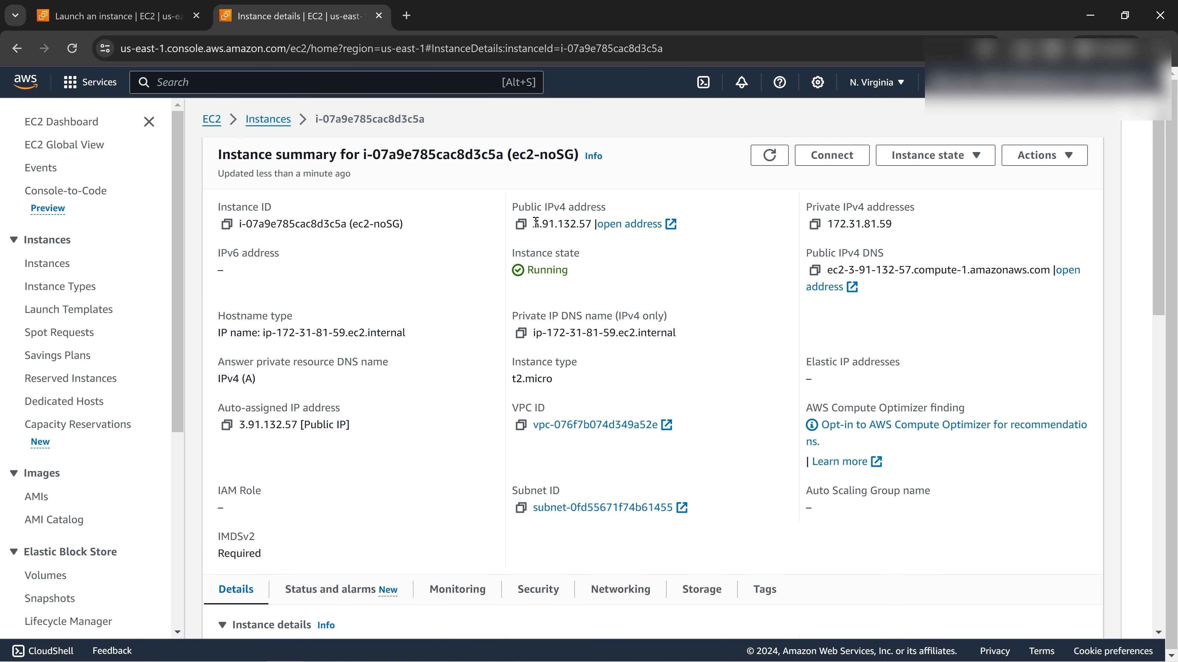
left_click_drag(532, 226, 593, 226)
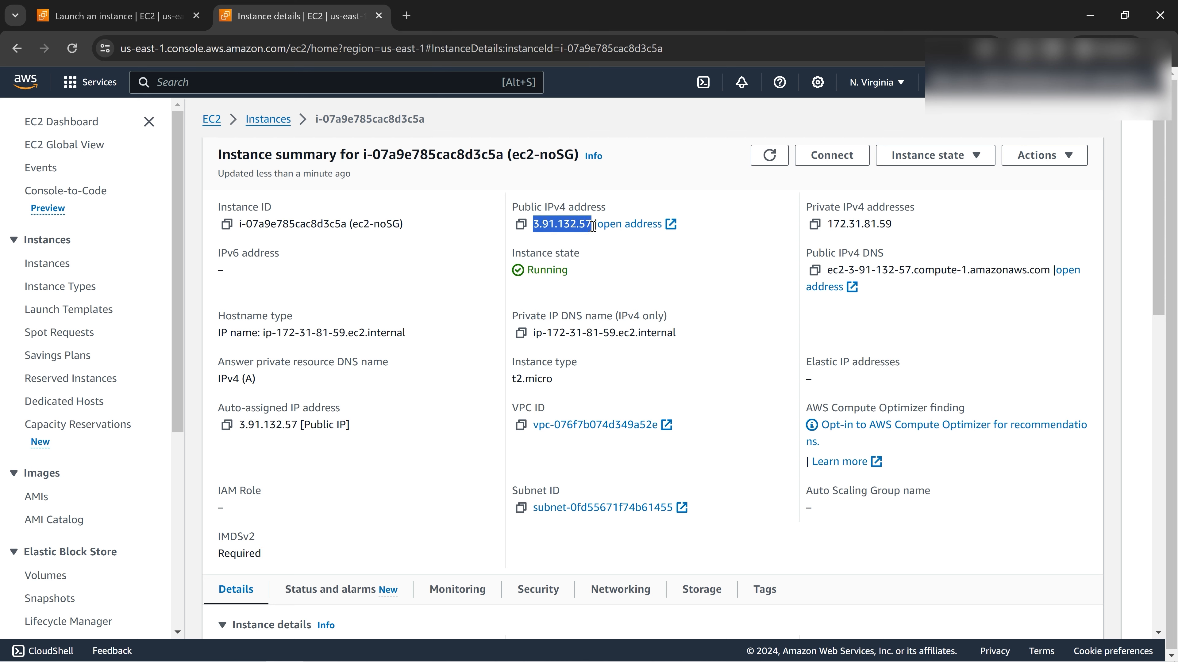
left_click(534, 247)
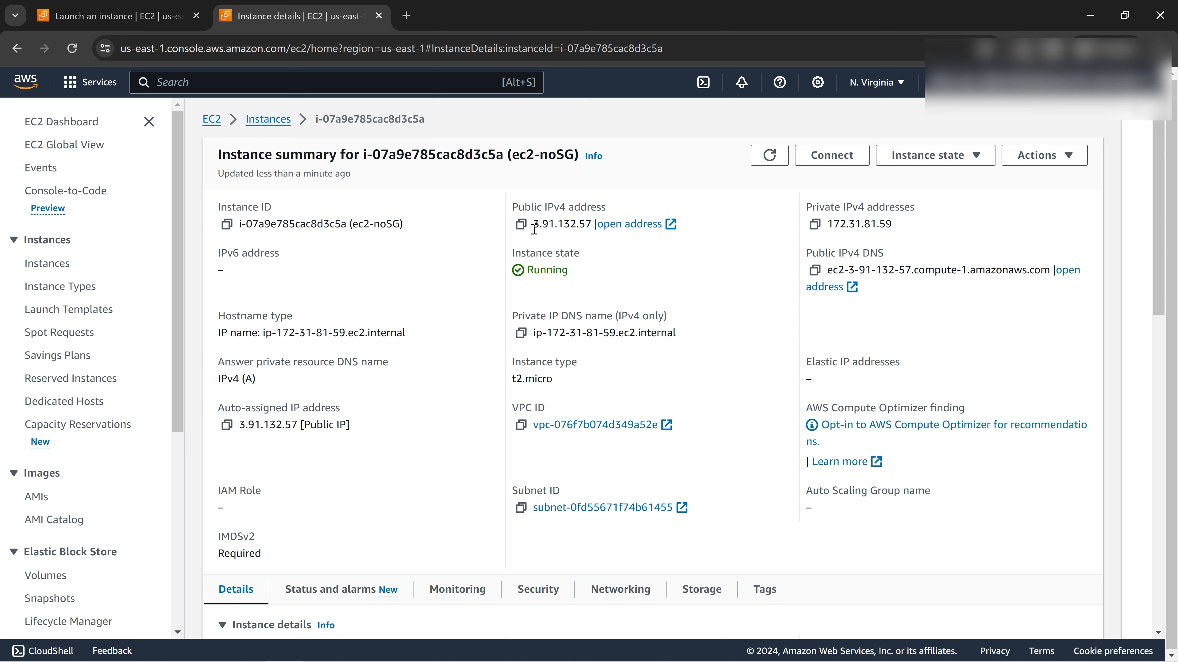
left_click_drag(533, 225, 595, 227)
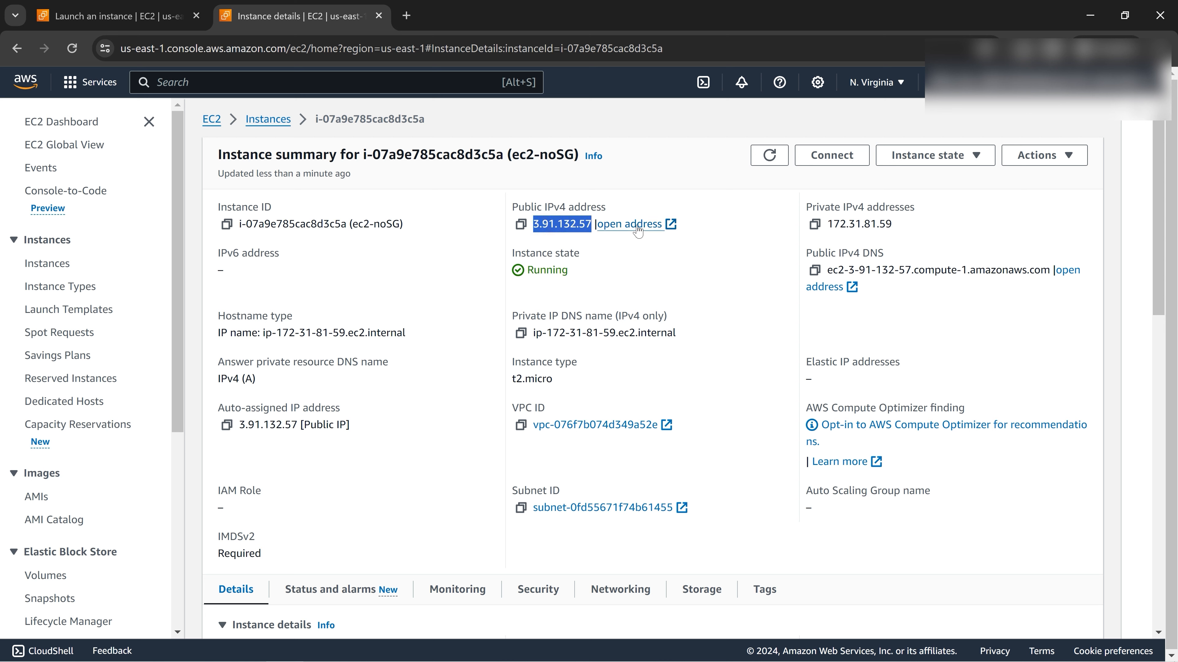
left_click(651, 145)
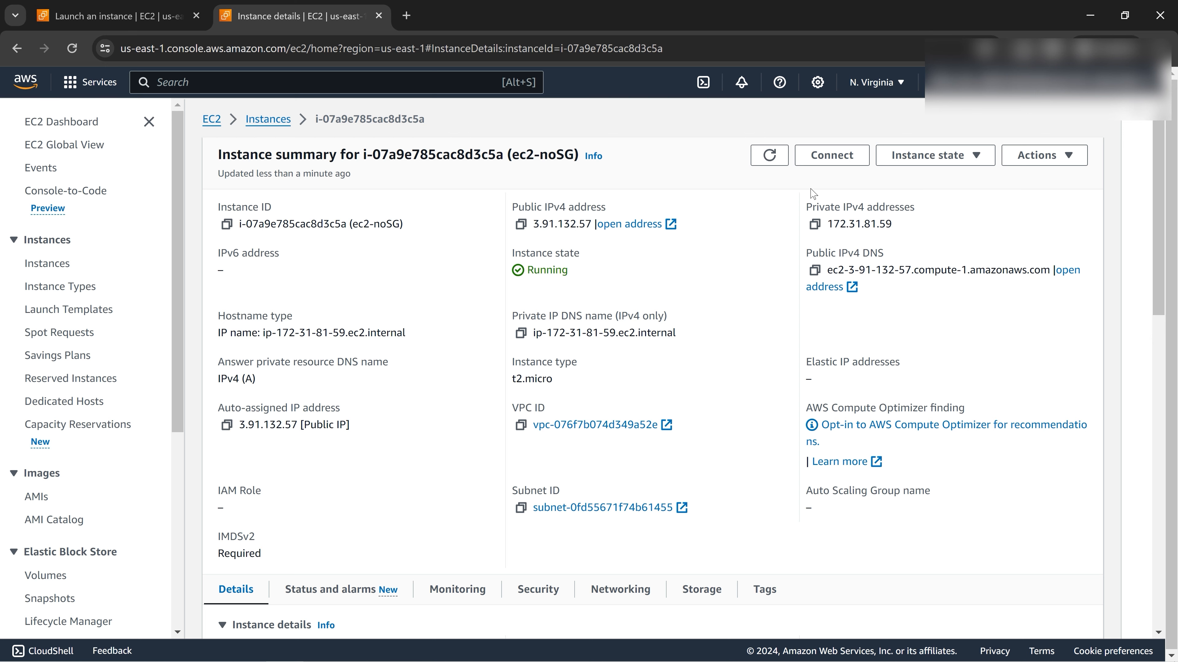
left_click(833, 158)
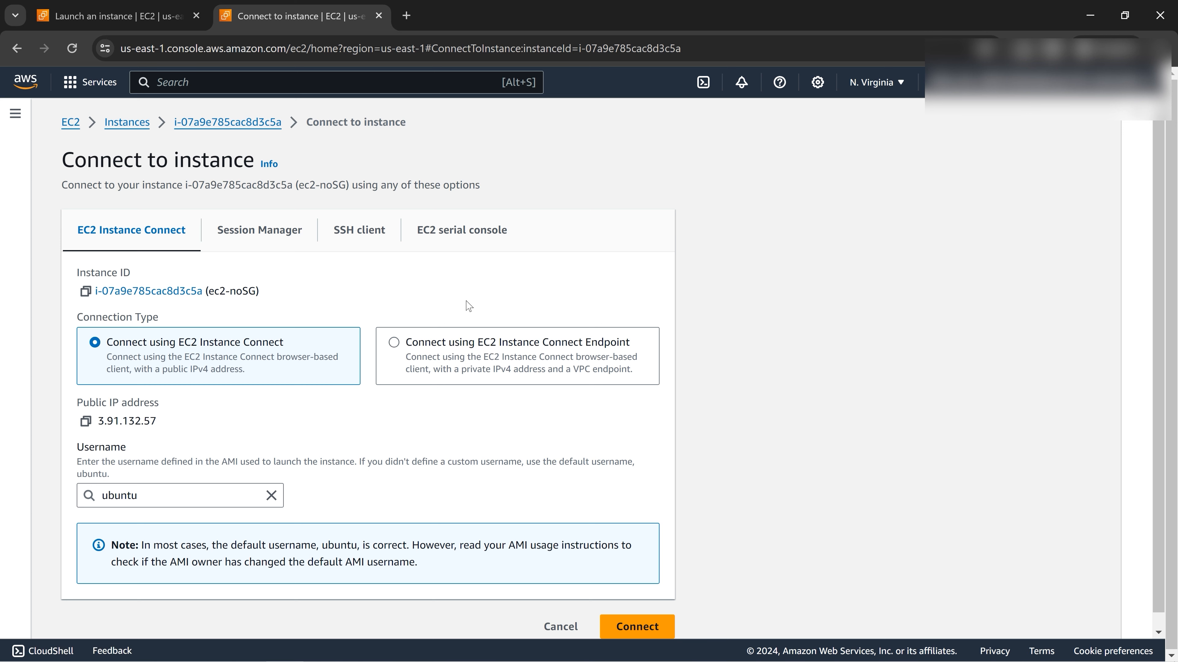
Under SSH client, copy the Public DNS and review the ssh command's ec2-keypair.pem and ubuntu user.
left_click(362, 227)
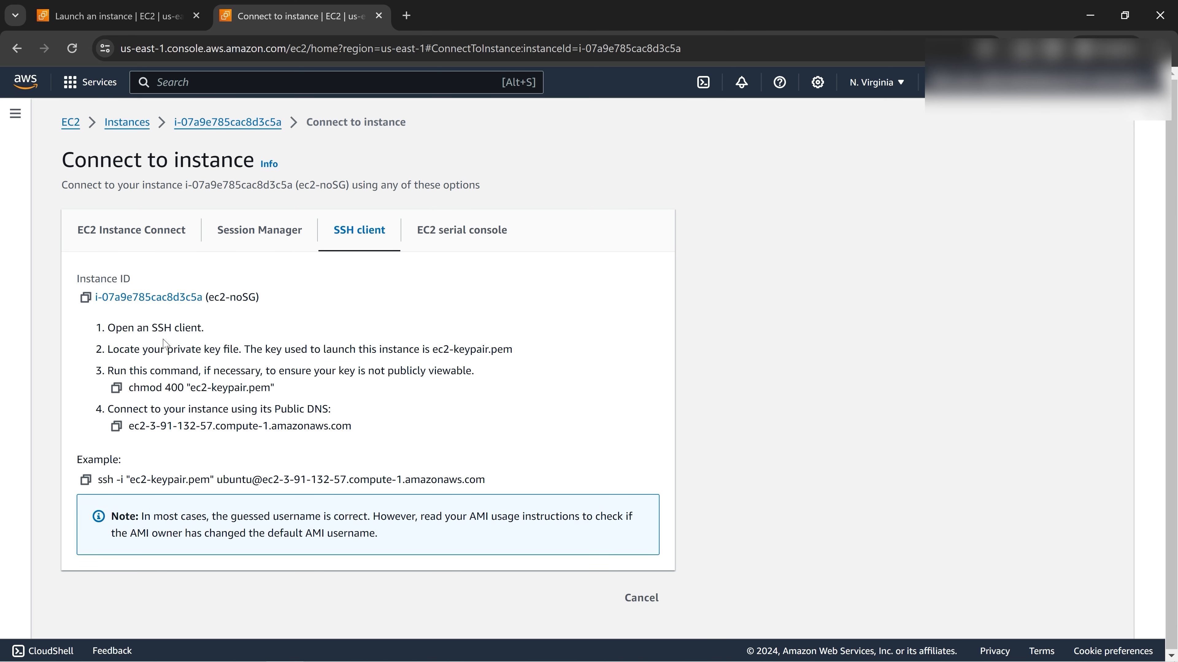
left_click(117, 428)
left_click_drag(99, 481, 123, 481)
left_click(131, 480)
left_click_drag(129, 480, 212, 479)
left_click(130, 481)
left_click_drag(130, 481, 184, 482)
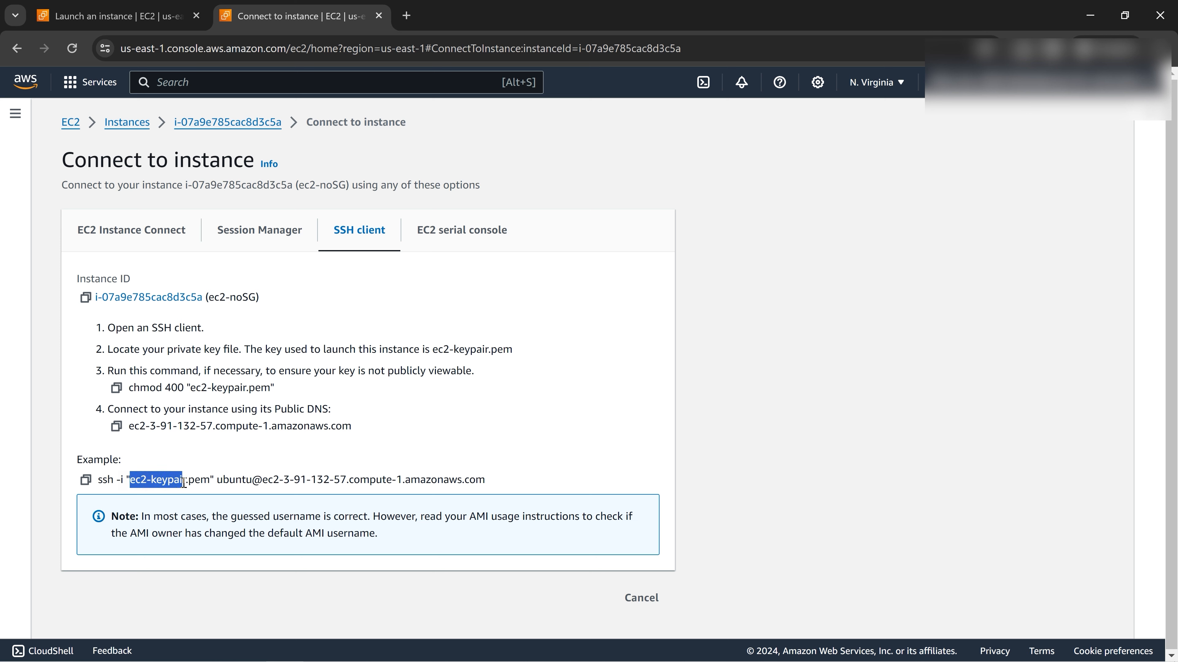
left_click(192, 482)
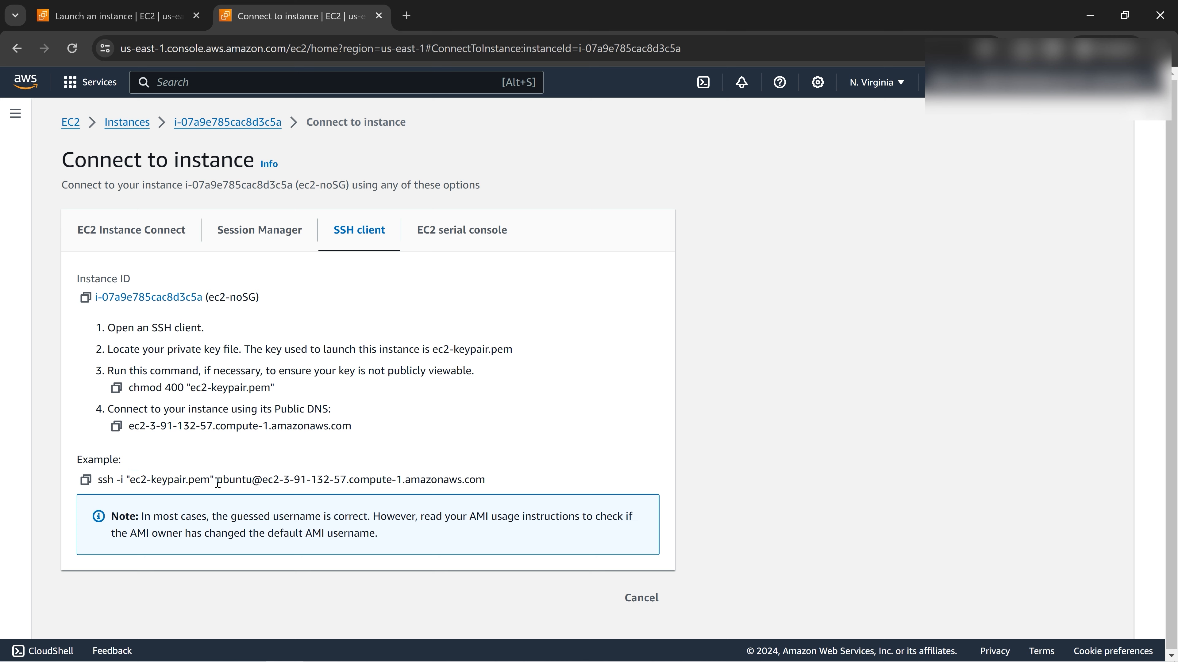
left_click_drag(218, 483, 253, 482)
Compare the Instance Connect username with the ssh command's user and DNS, then return to the launch tab.
left_click(155, 232)
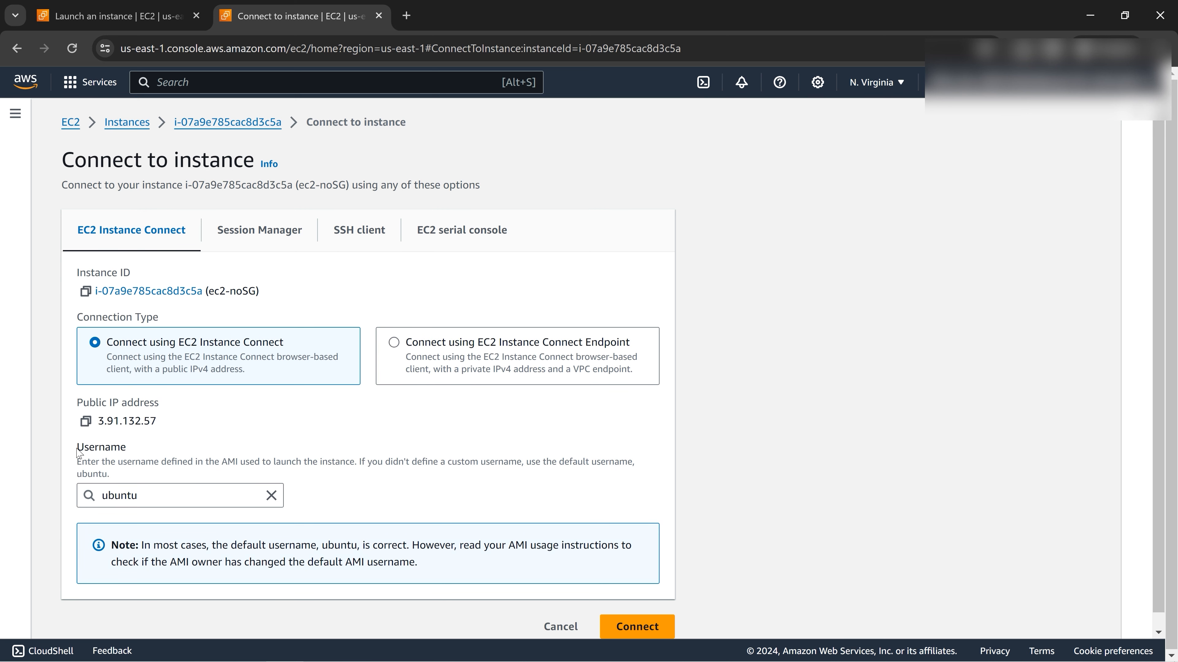
left_click_drag(78, 453, 126, 452)
left_click(339, 239)
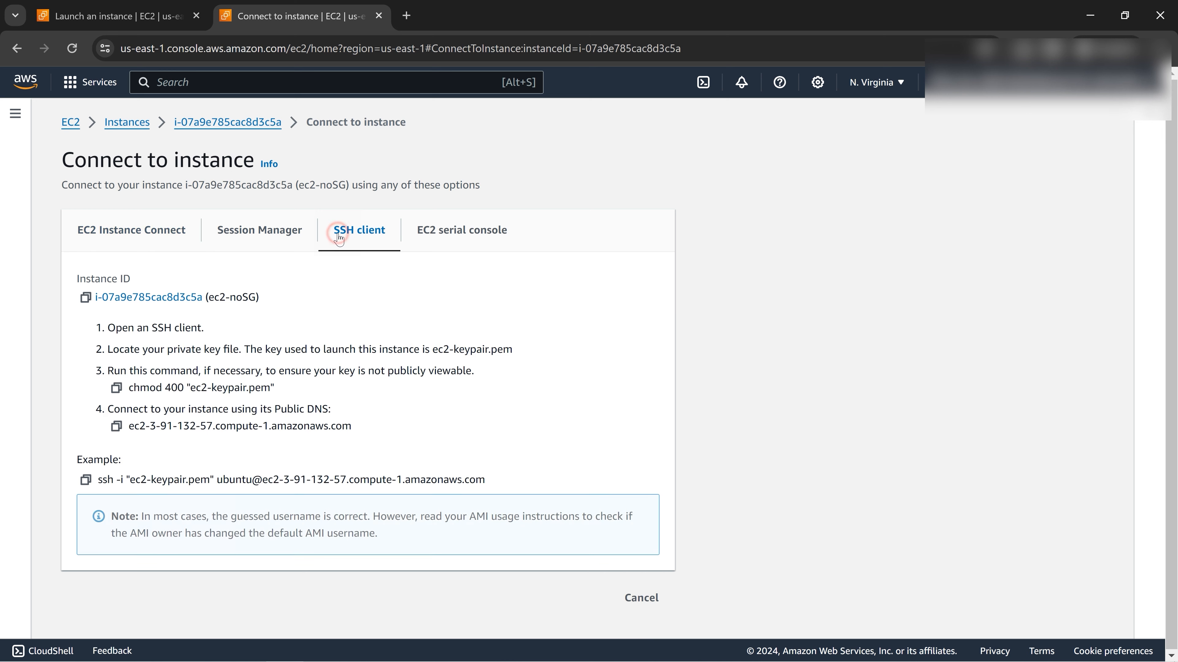
double_click(223, 480)
left_click(265, 483)
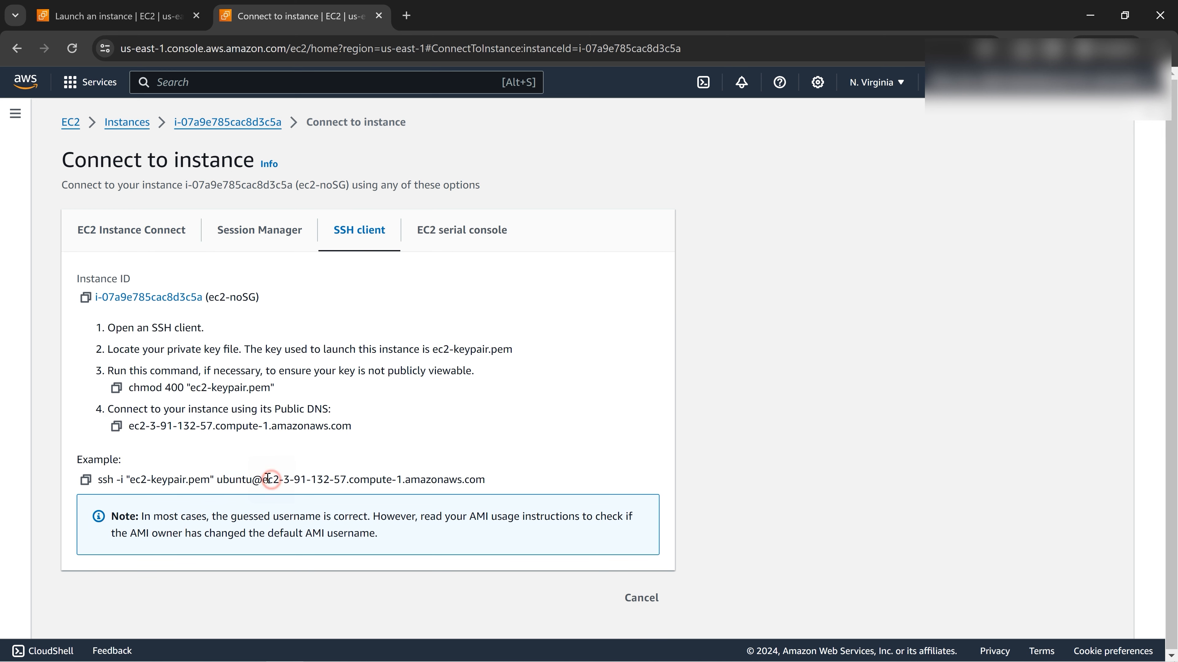
left_click_drag(281, 482, 348, 481)
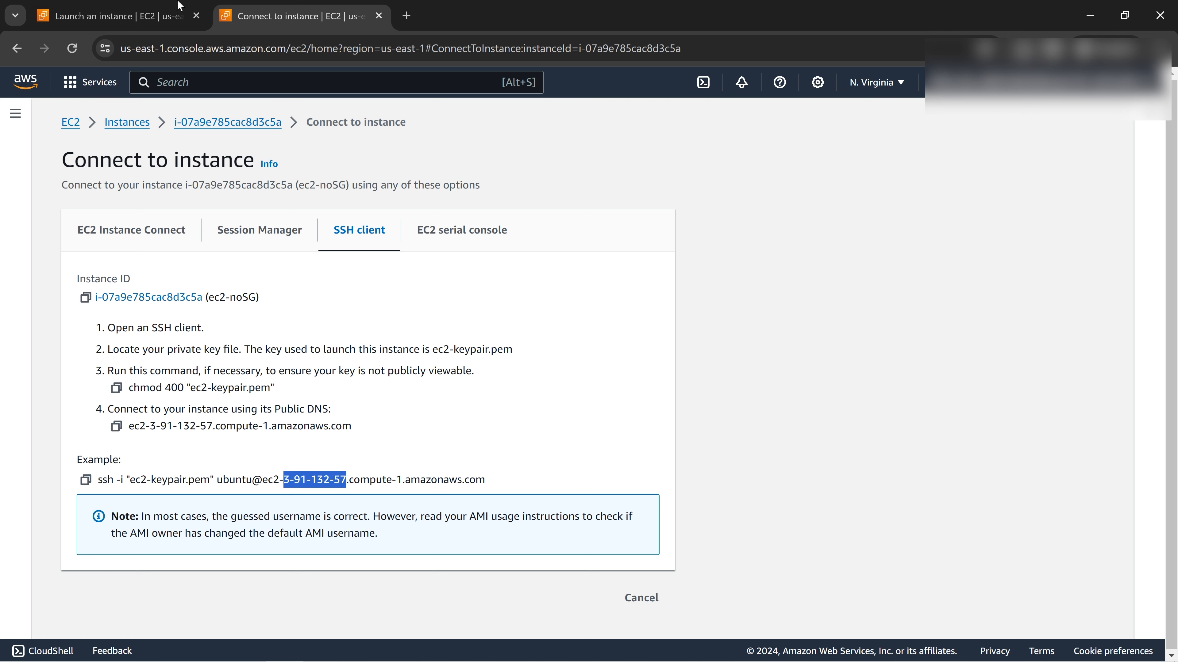
left_click(156, 17)
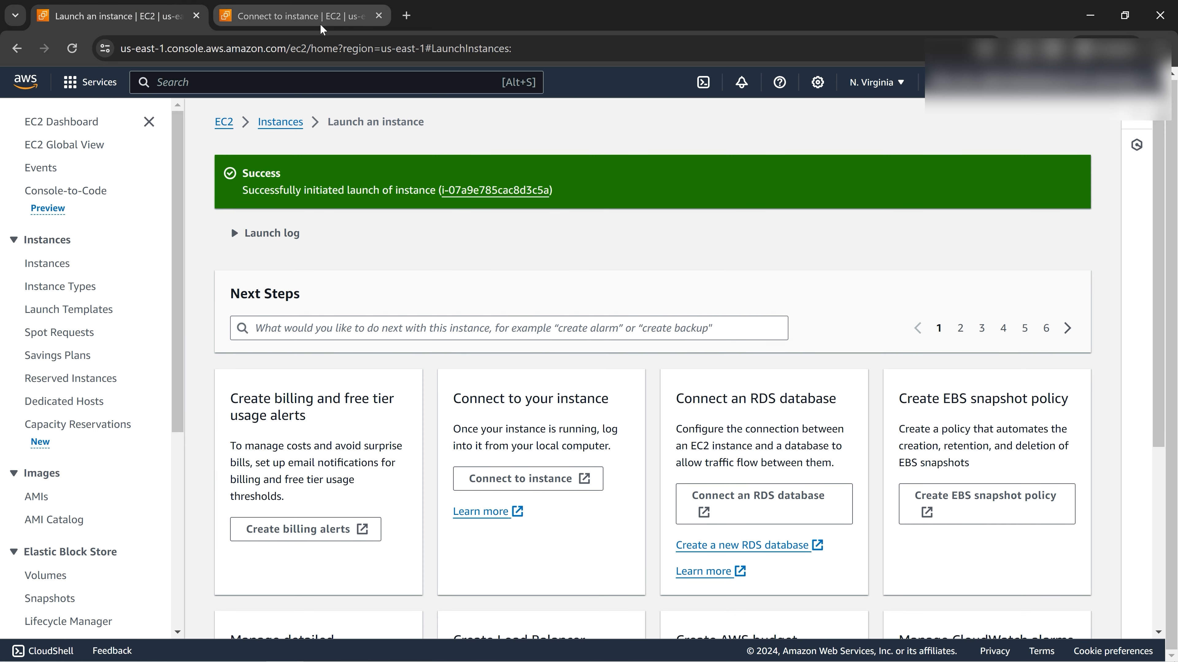
Open the launched ec2-noSG instance and check its 2/2 status checks.
left_click(490, 192)
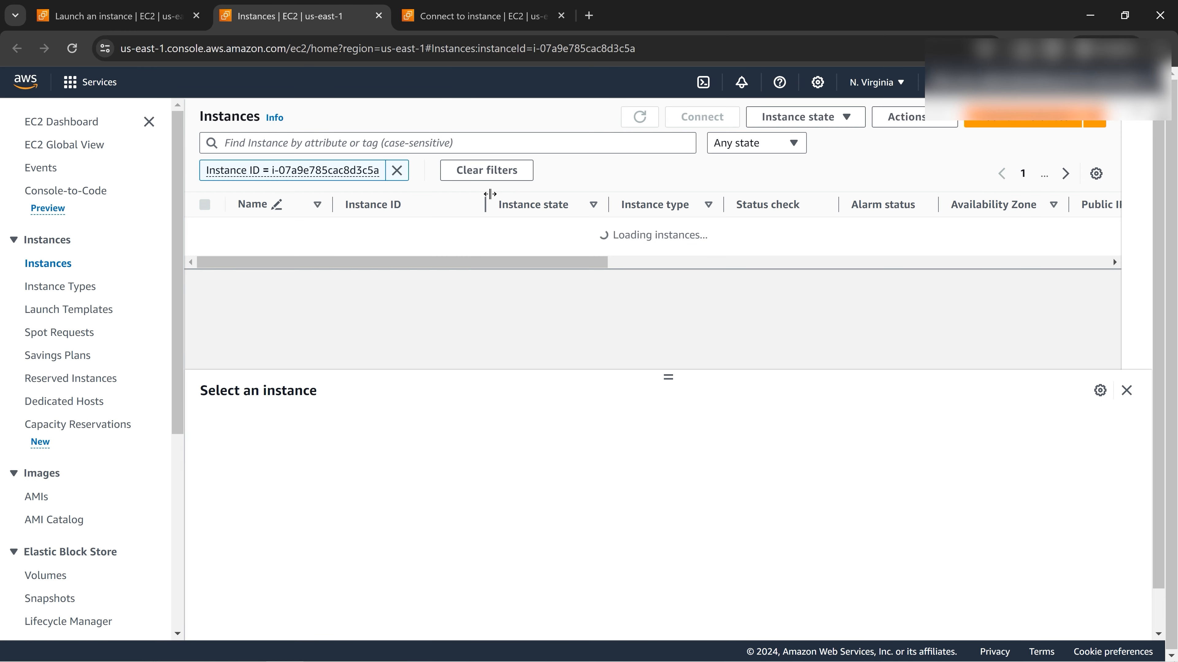
left_click(205, 231)
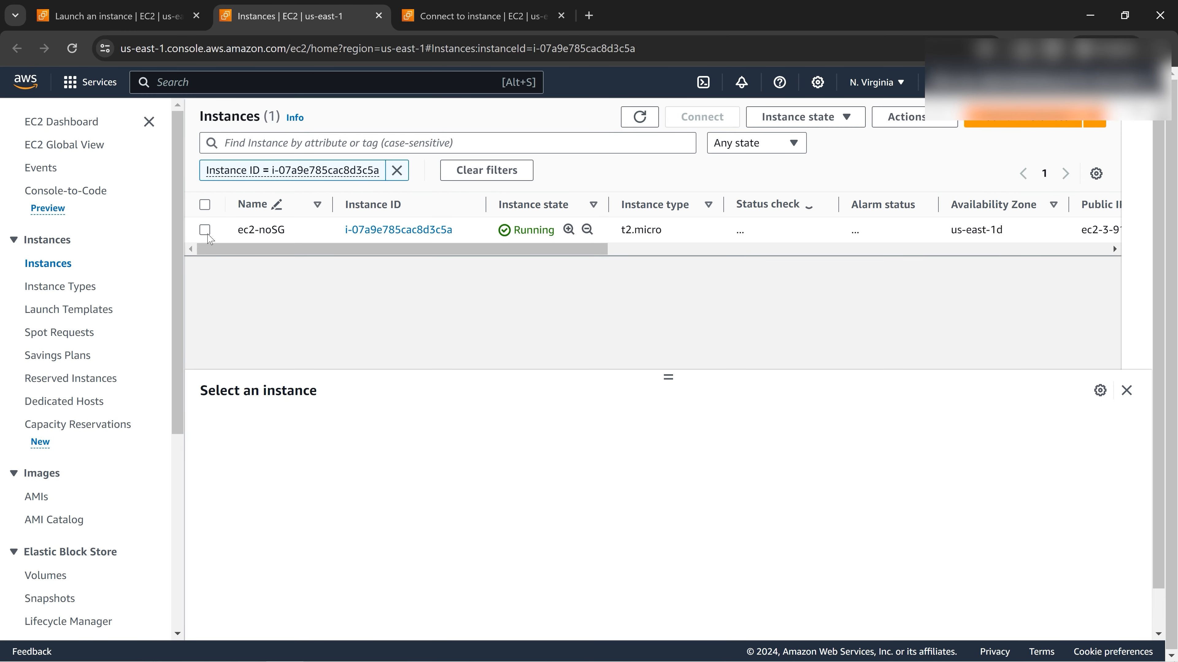
left_click(206, 230)
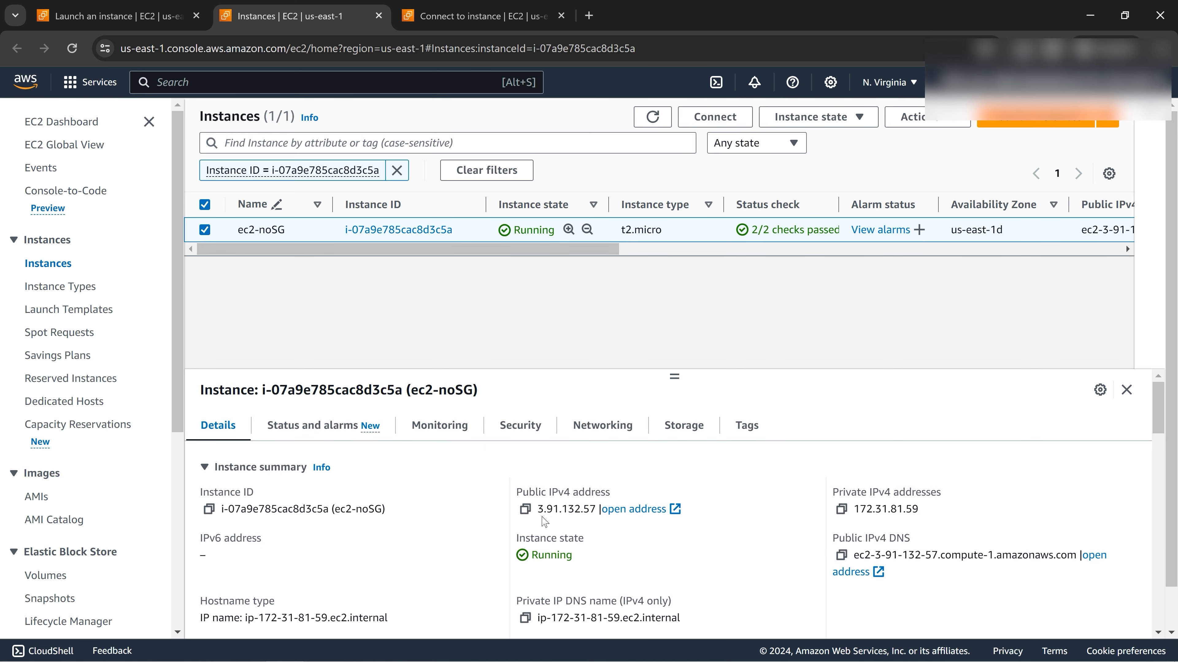
Copy the example ssh command from the SSH client instructions.
left_click(454, 16)
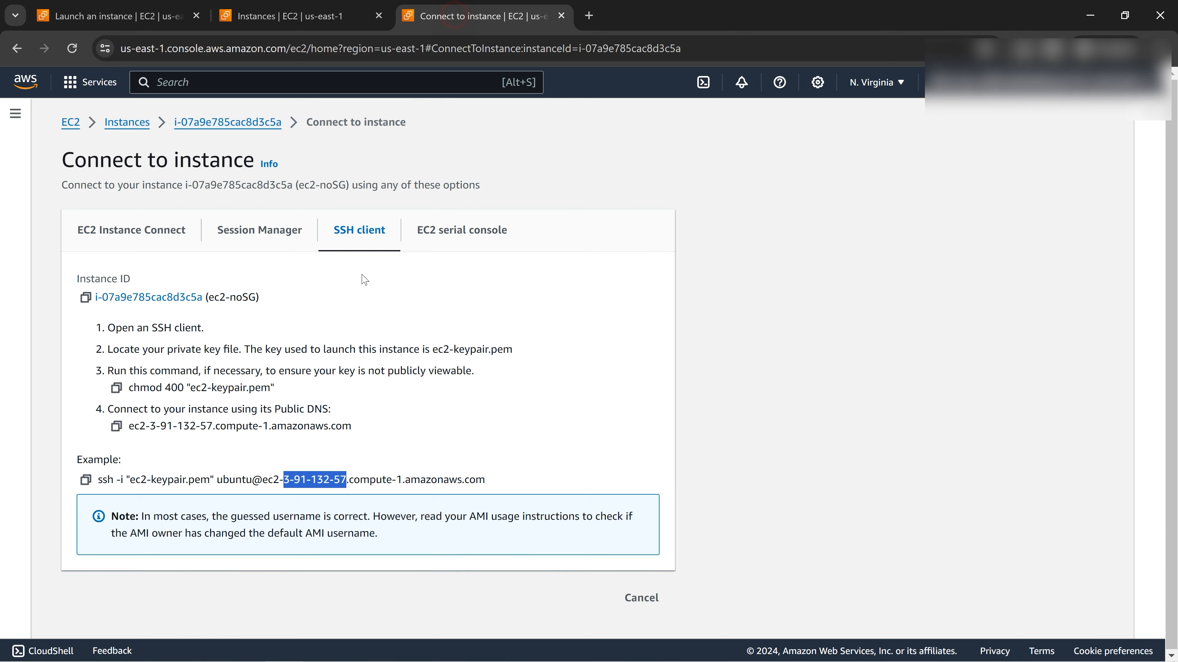
left_click(340, 429)
left_click(86, 480)
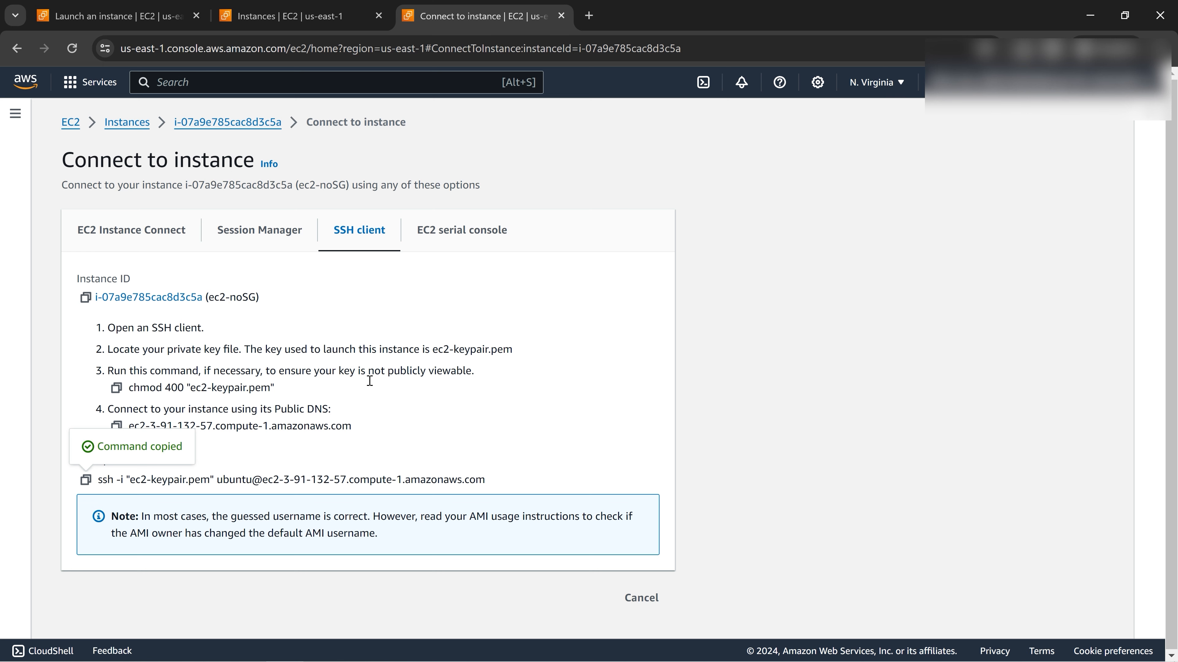
Run the copied ssh -i "ec2-keypair.pem" command for ec2-noSG in Command Prompt; it times out on port 22.
left_click(474, 651)
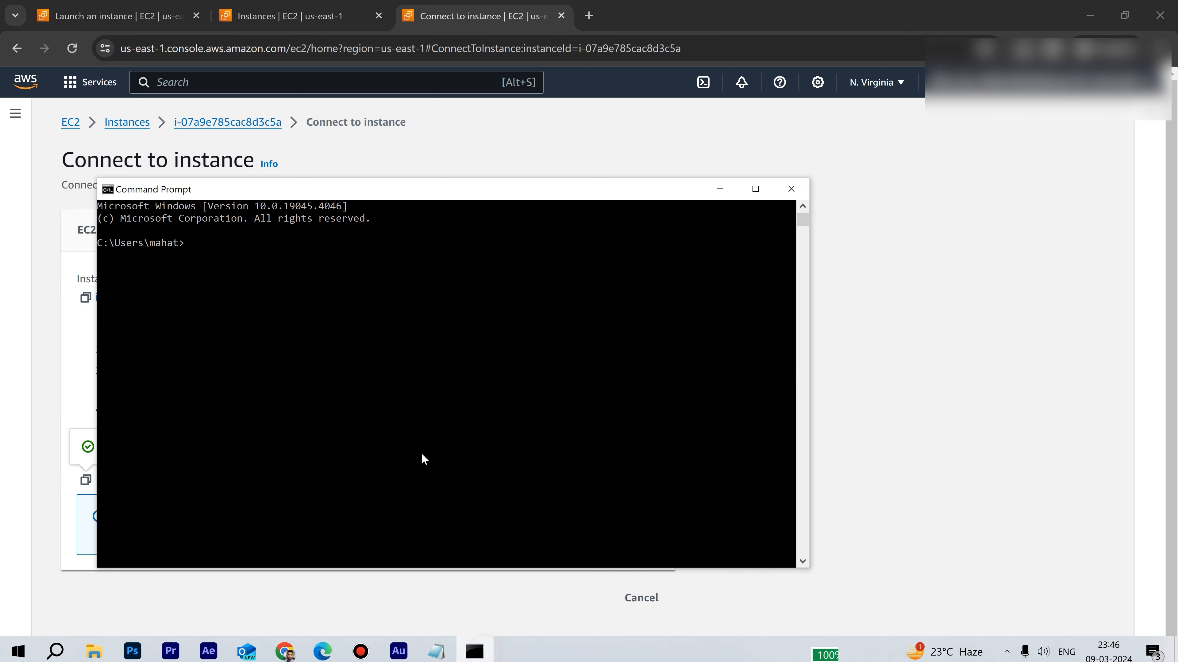
right_click(401, 444)
key("Return")
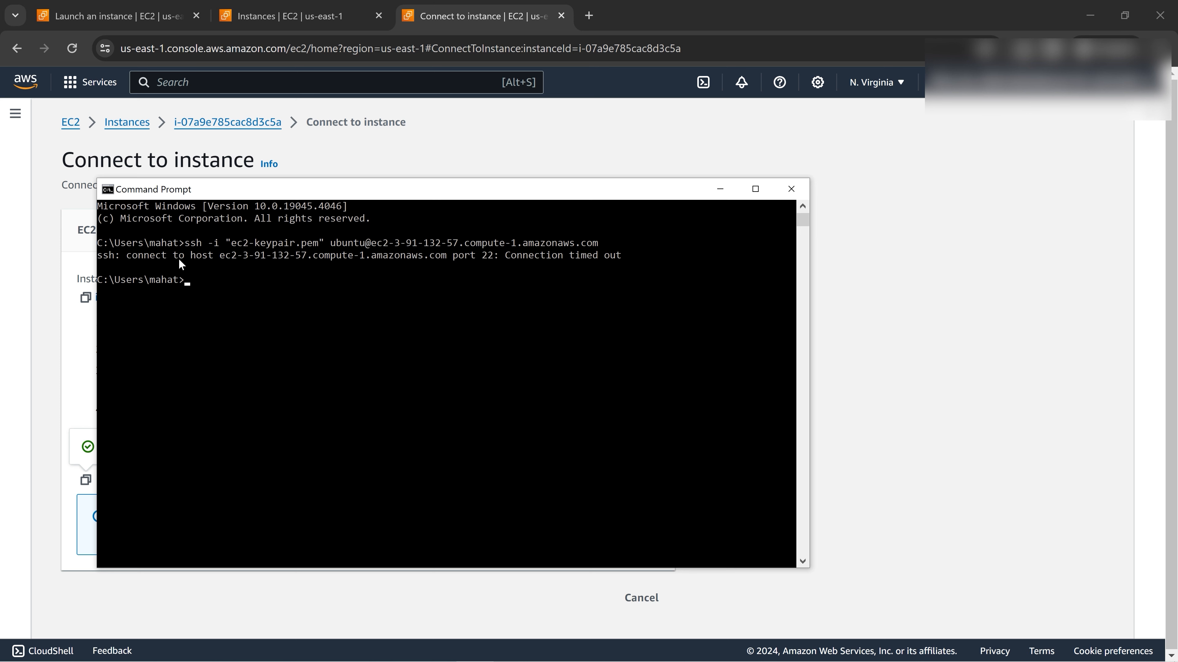
left_click_drag(506, 258, 626, 261)
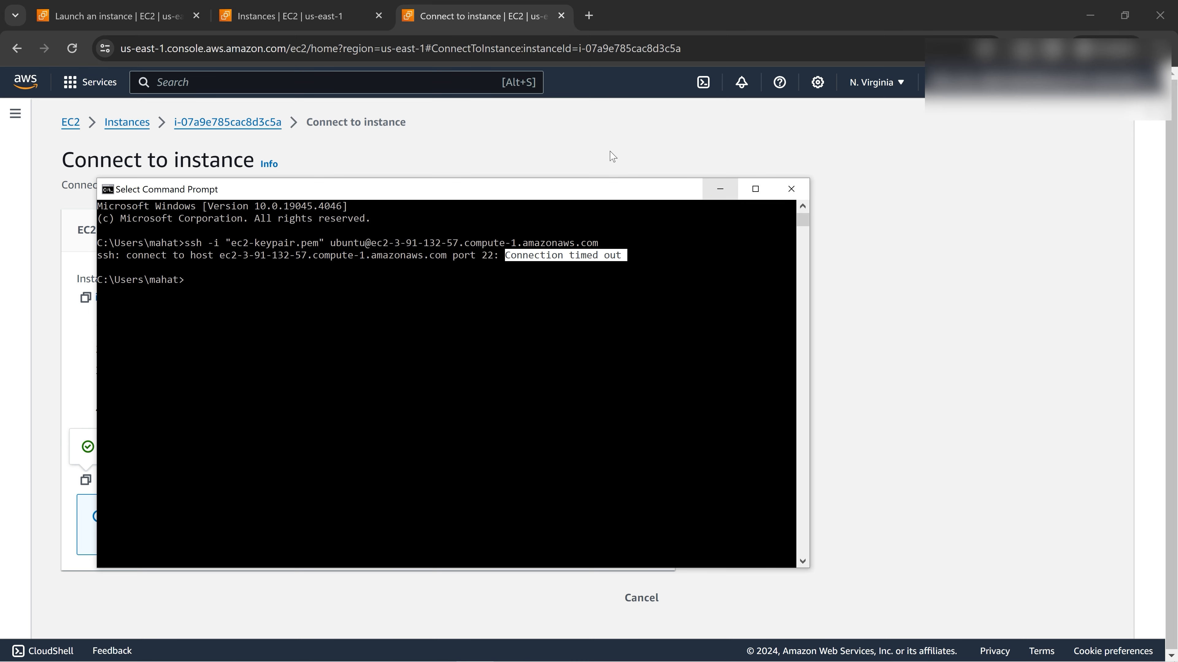
left_click(720, 189)
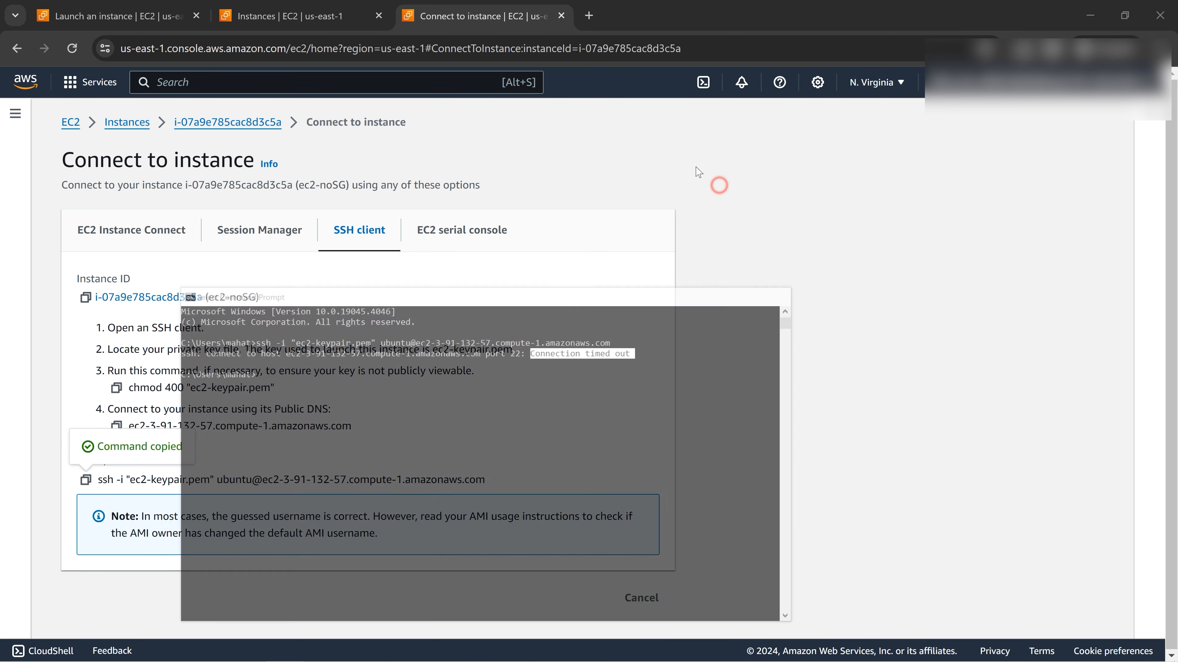
Go to Security Groups in the EC2 sidebar and start a new group, noting its empty Inbound rules.
left_click(102, 20)
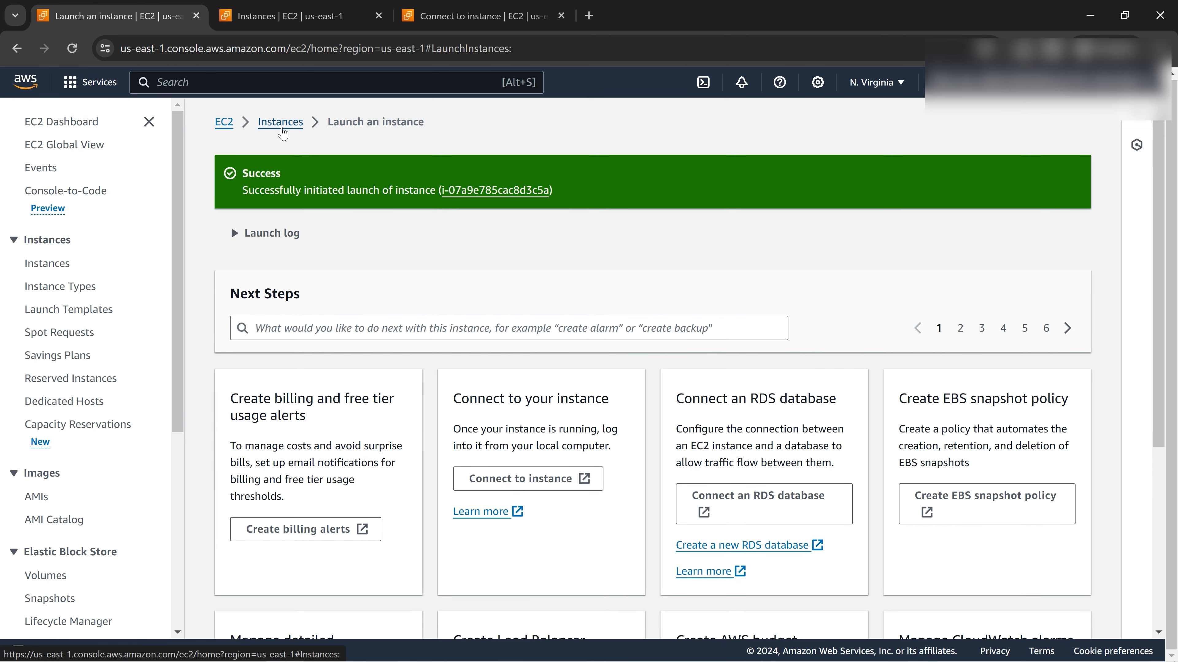
left_click_drag(178, 210, 193, 386)
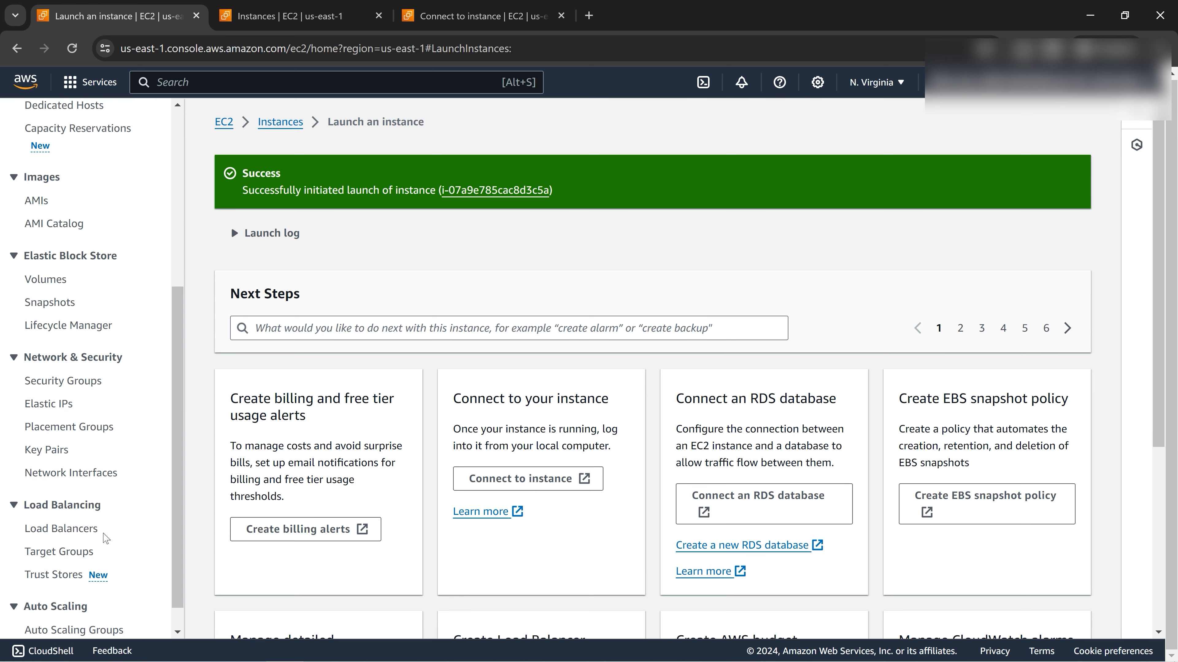
left_click(65, 381)
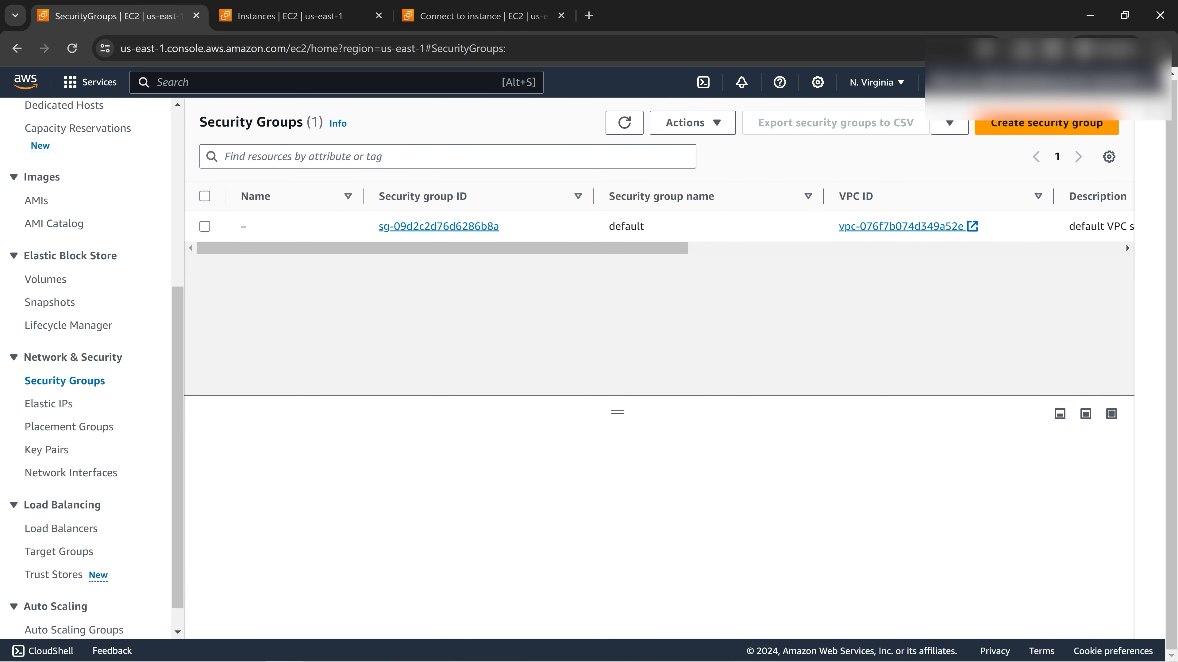
left_click(1040, 129)
scroll(1041, 130, "down", 5)
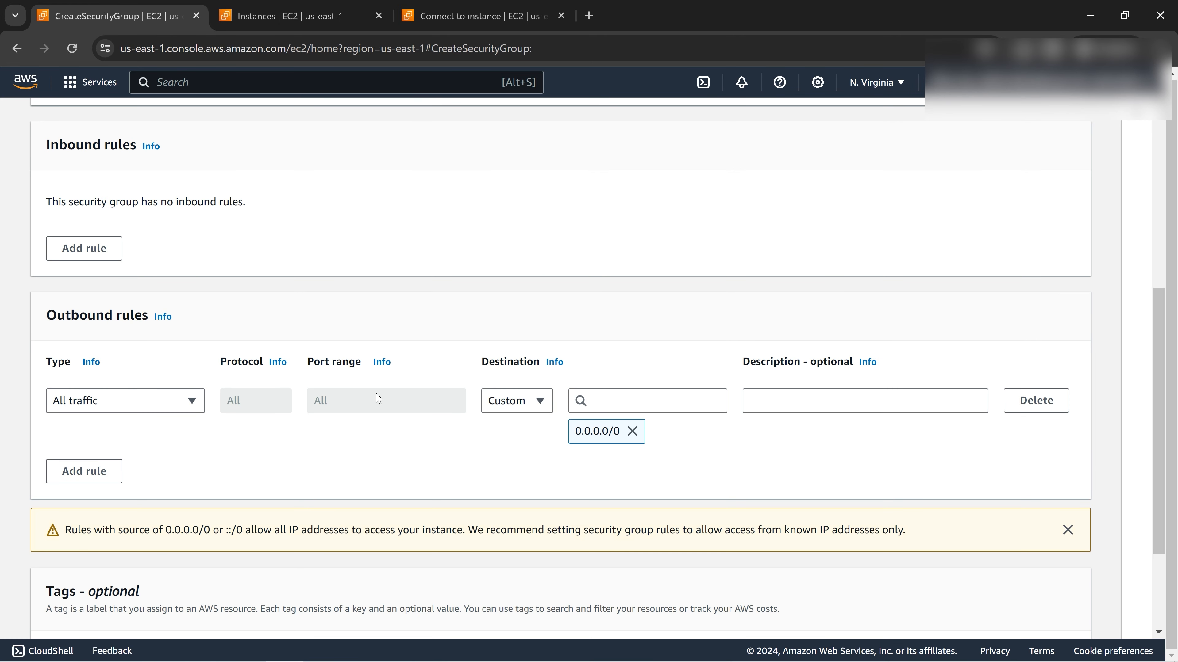
scroll(193, 334, "up", 1)
scroll(194, 334, "up", 2)
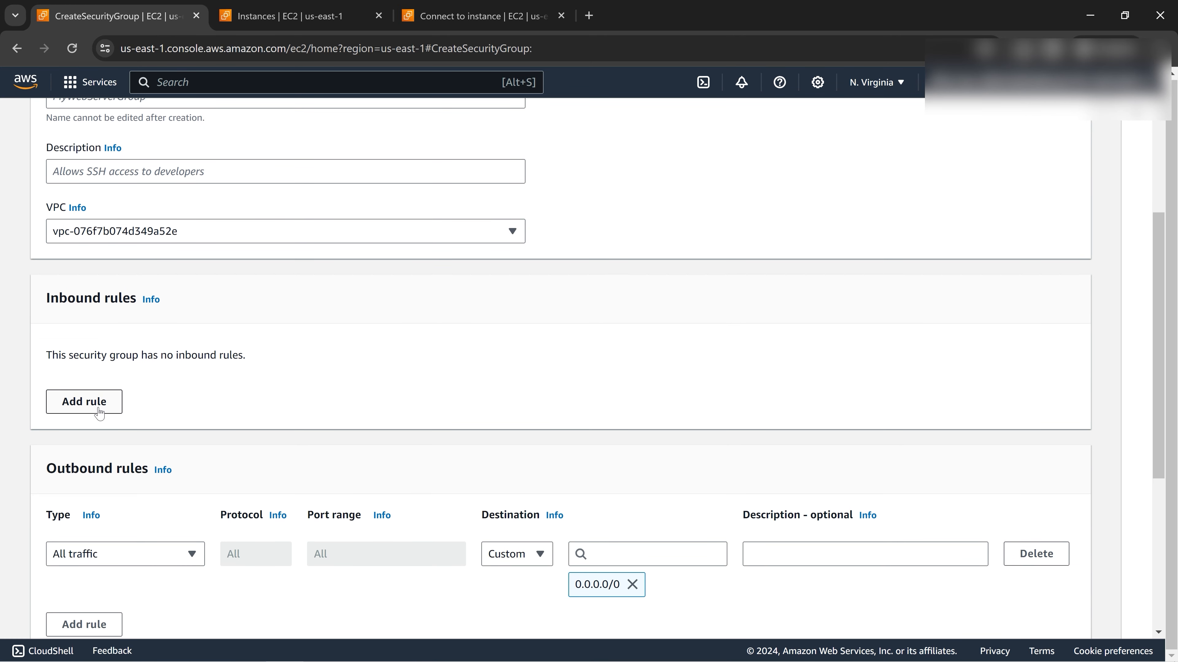
left_click_drag(45, 298, 138, 300)
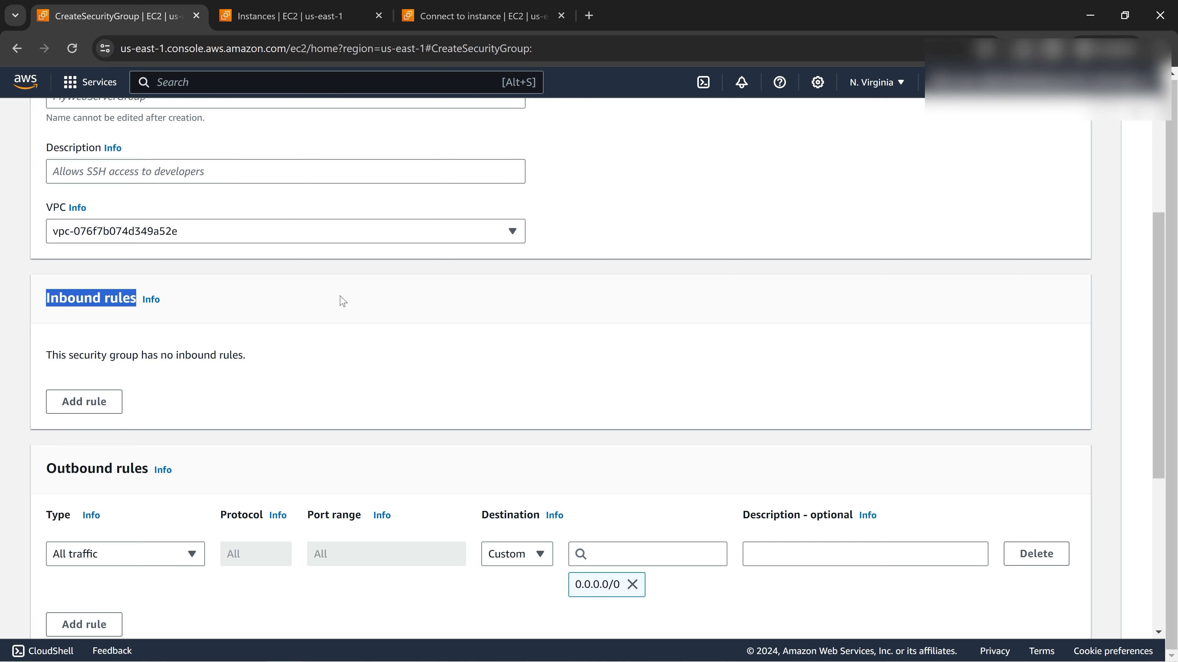
Add a Custom TCP inbound rule for port 22 with source 0.0.0.0/0.
left_click(106, 406)
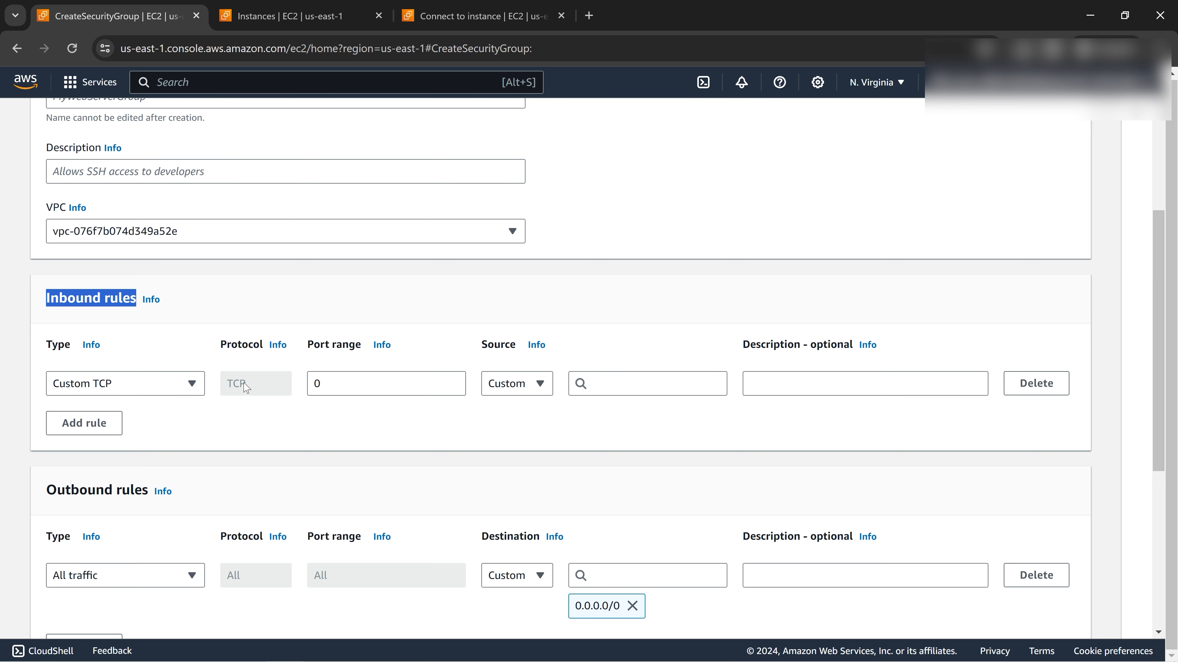
left_click(351, 383)
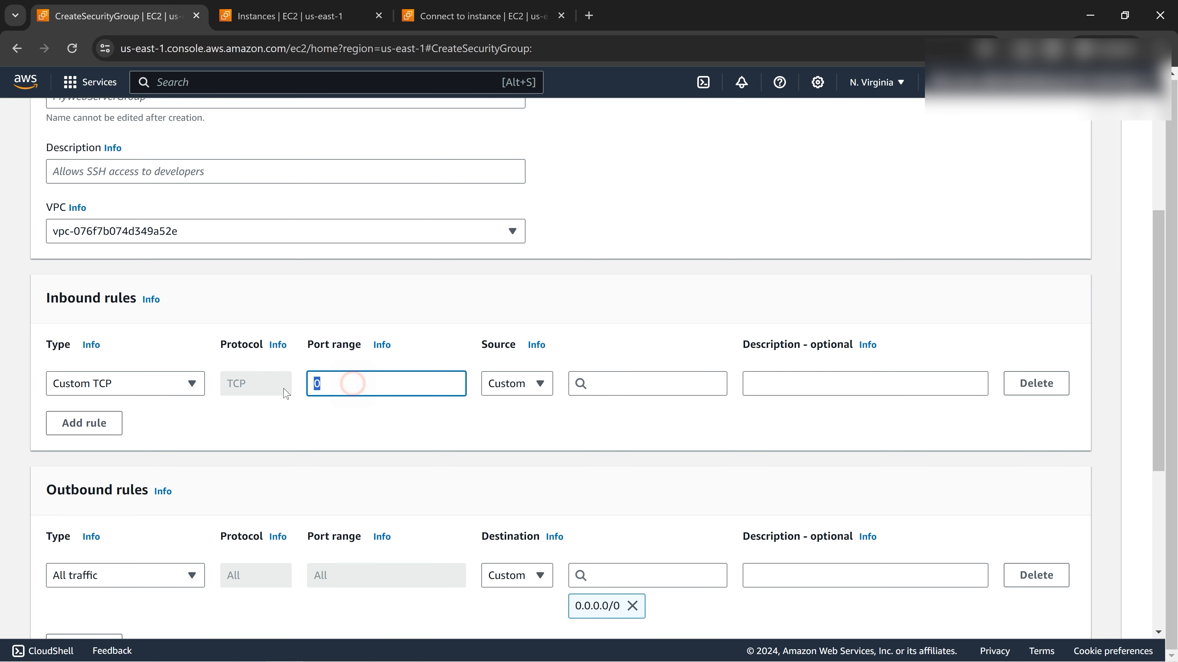
type("22")
left_click(598, 382)
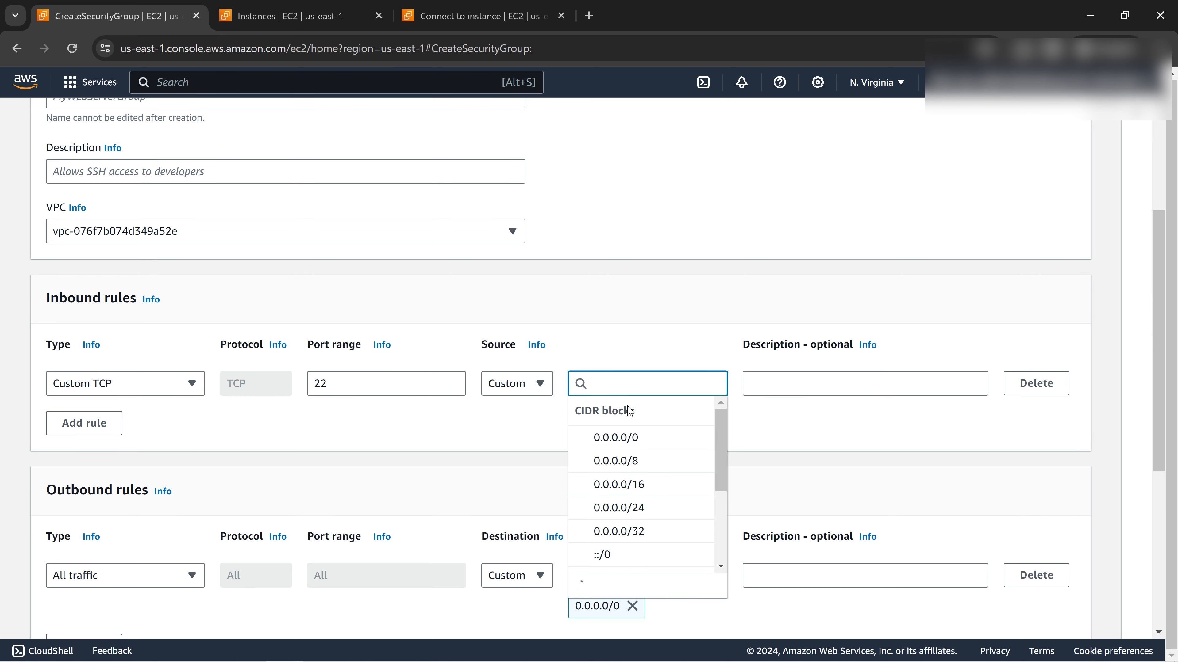
left_click(644, 440)
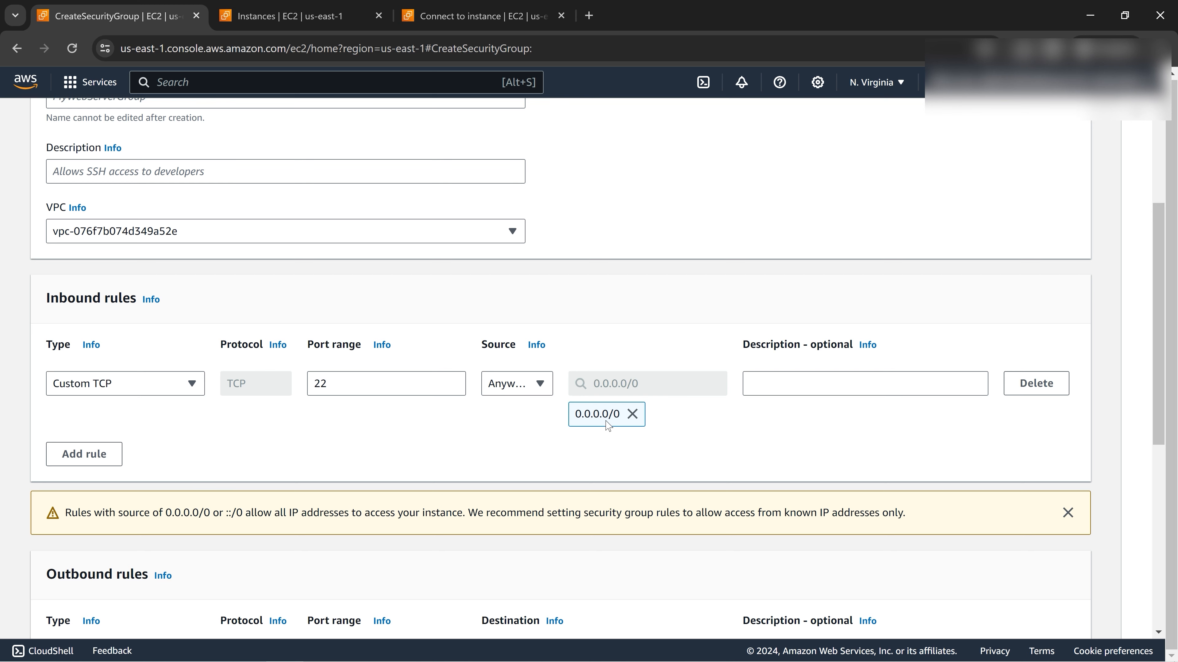
left_click(103, 464)
left_click(186, 462)
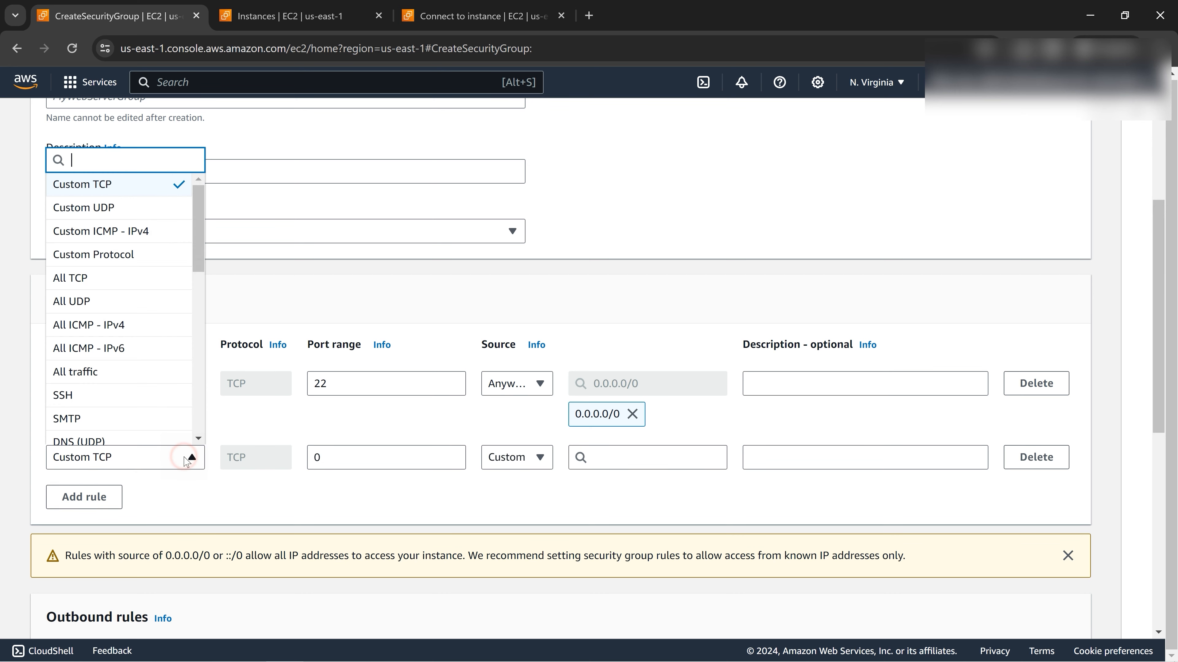
scroll(113, 374, "down", 1)
scroll(114, 374, "down", 3)
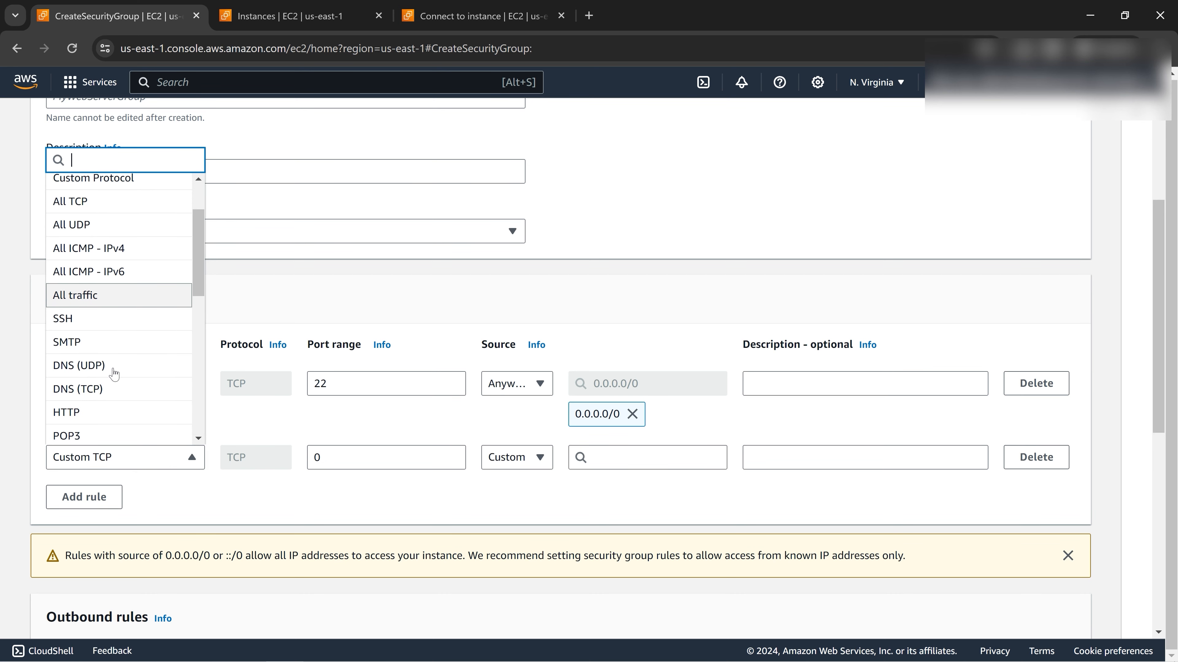
left_click(106, 339)
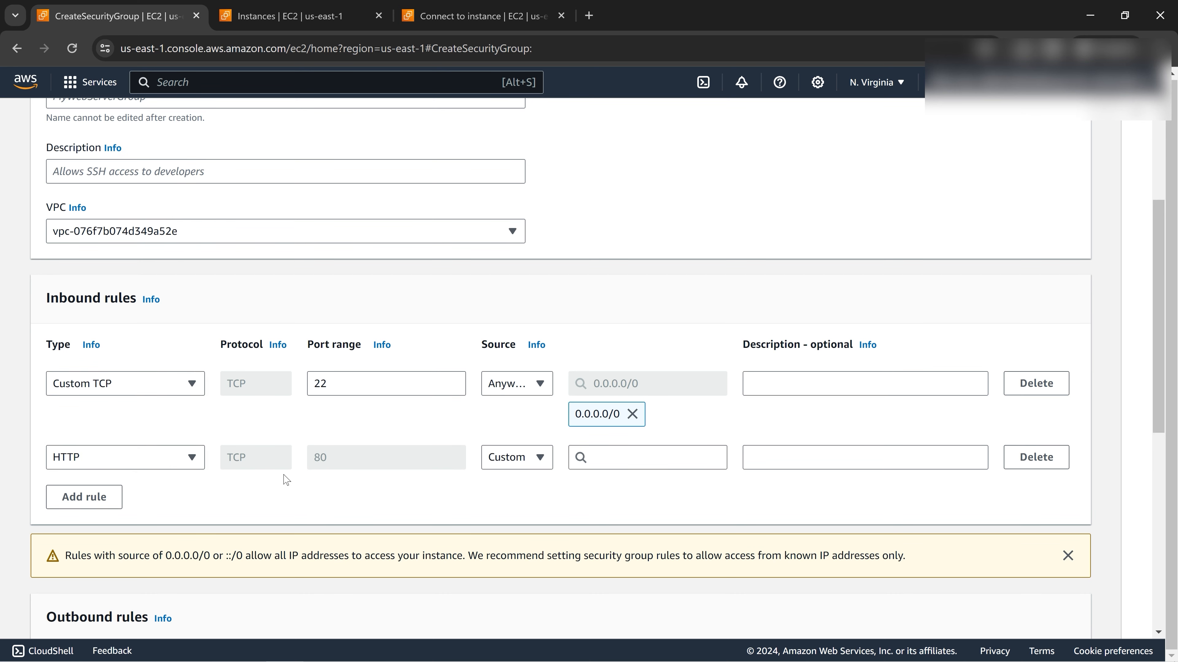
left_click(621, 458)
left_click(616, 510)
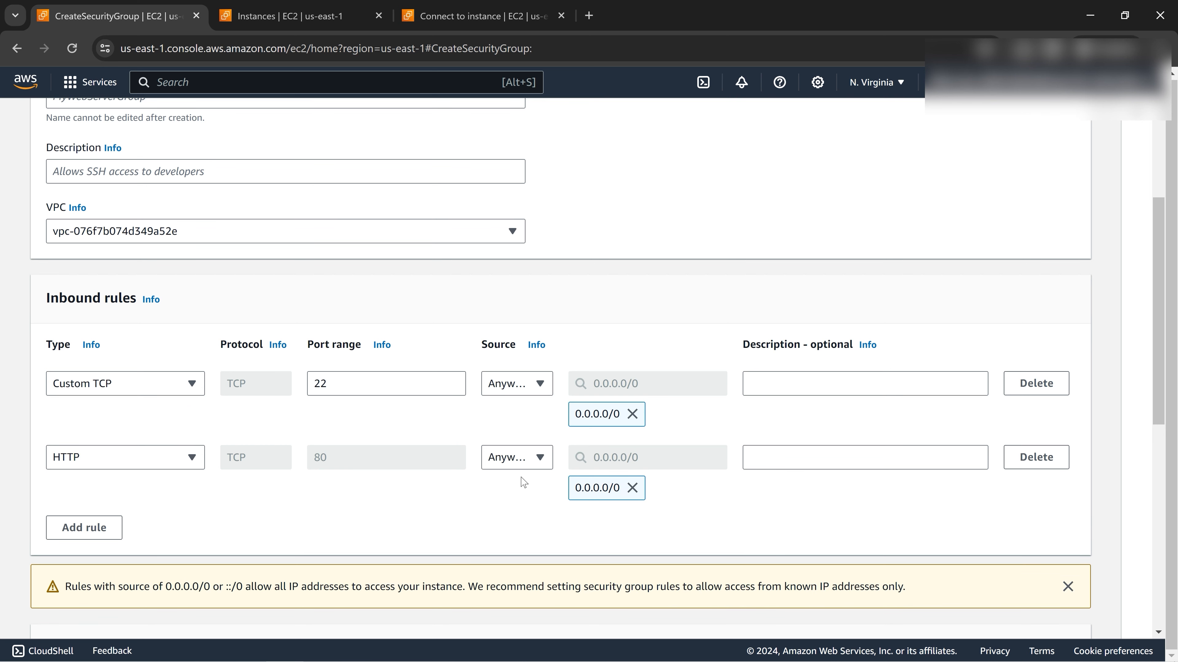
left_click(1036, 458)
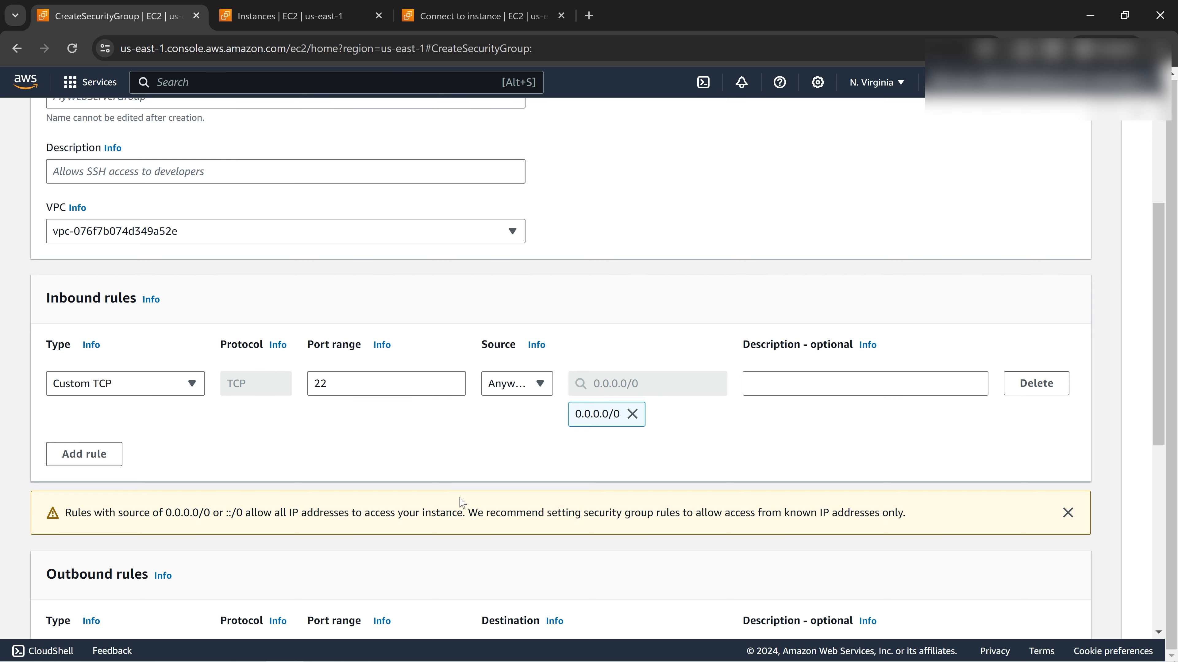
scroll(464, 471, "down", 5)
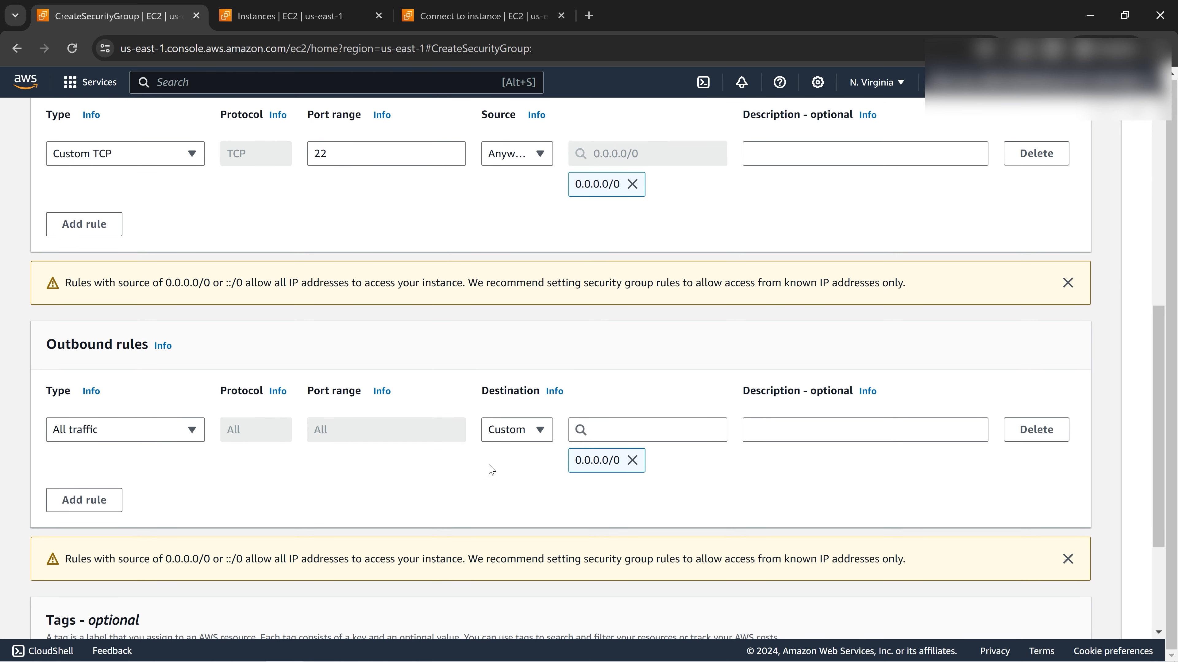
scroll(483, 469, "down", 4)
scroll(432, 428, "up", 3)
scroll(273, 321, "up", 3)
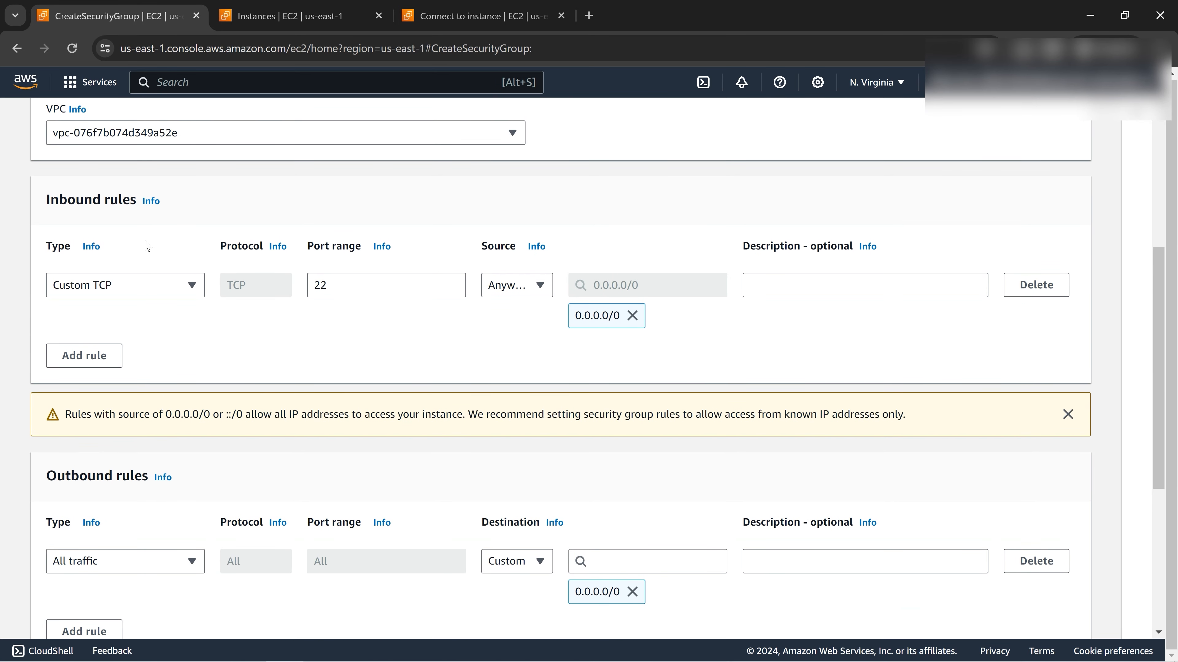
left_click_drag(47, 204, 141, 215)
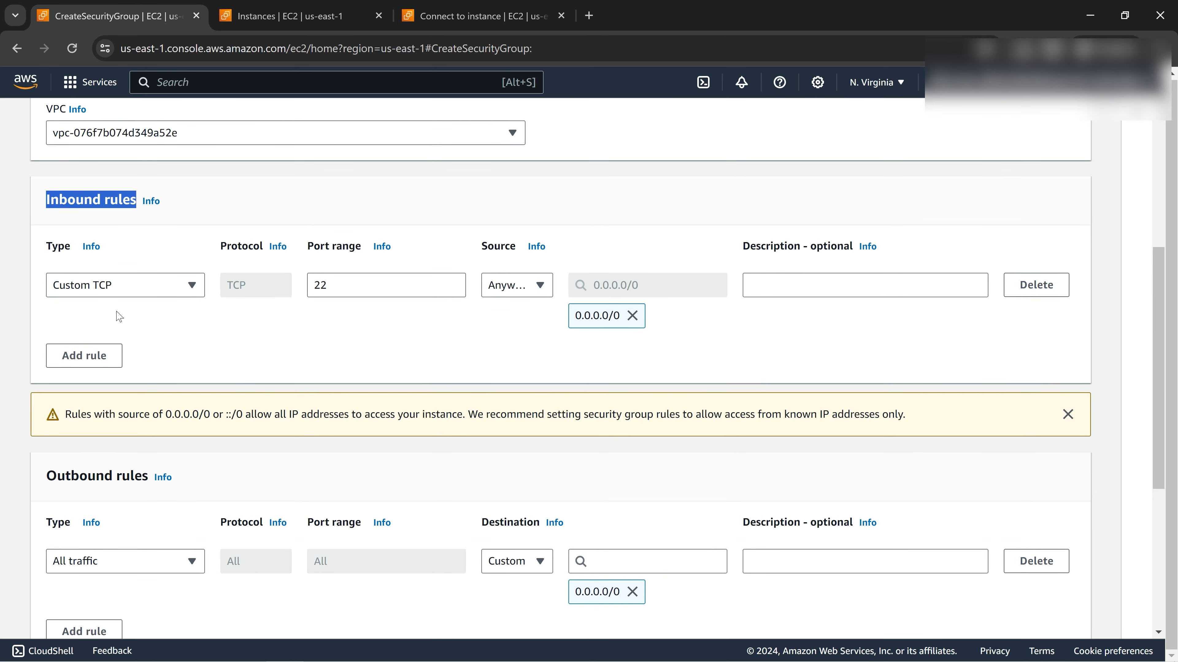
left_click_drag(46, 478, 148, 477)
left_click(88, 214)
left_click(46, 203)
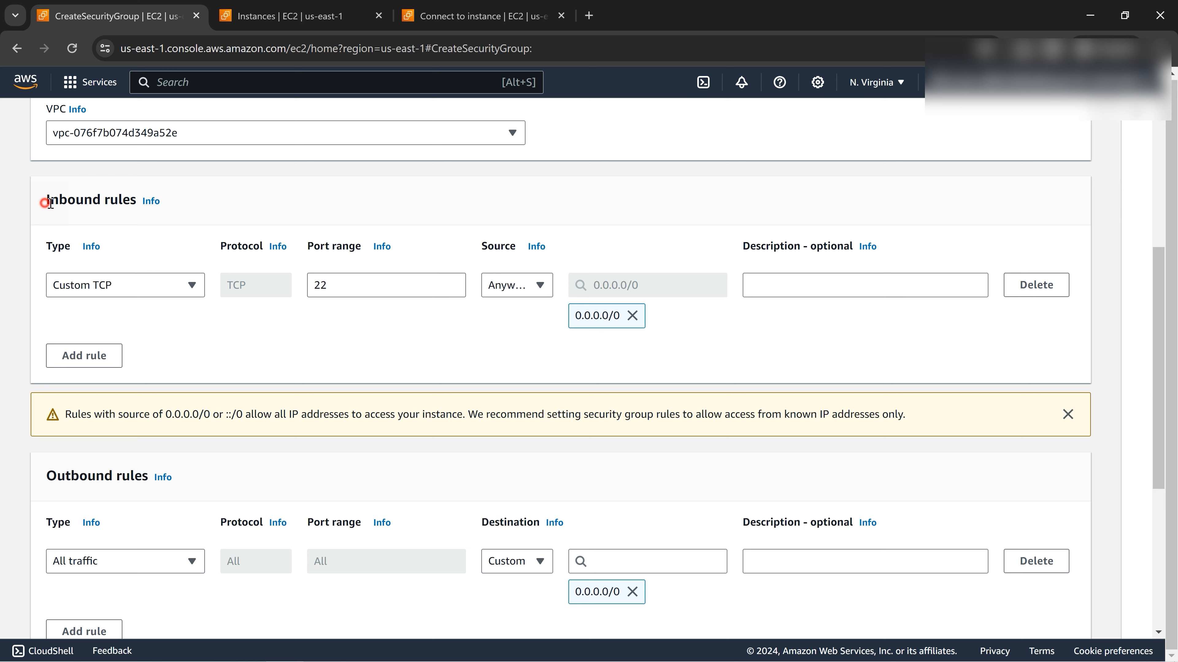
left_click_drag(50, 203, 132, 202)
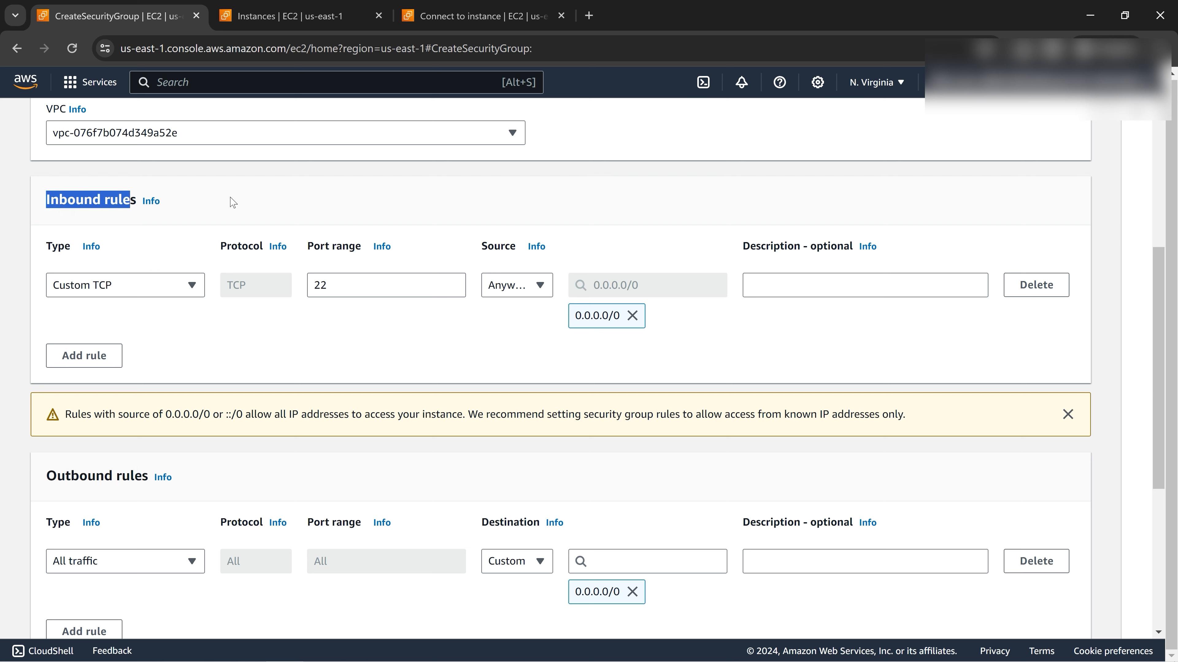
left_click(300, 163)
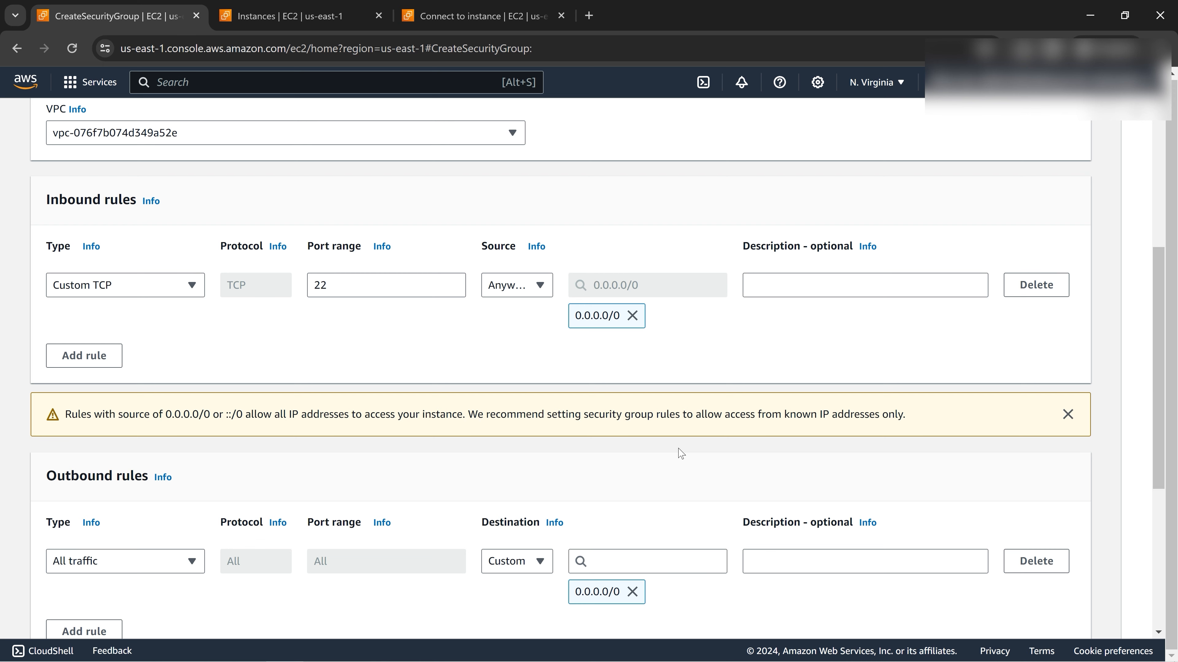
scroll(680, 454, "down", 5)
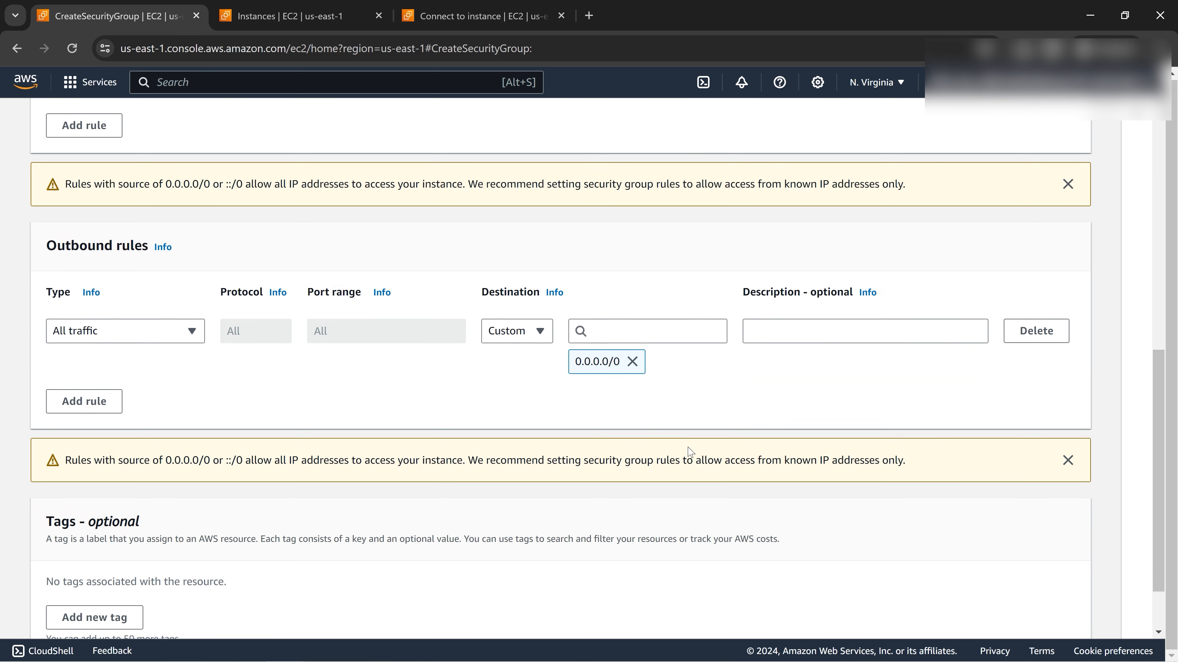
scroll(690, 452, "down", 2)
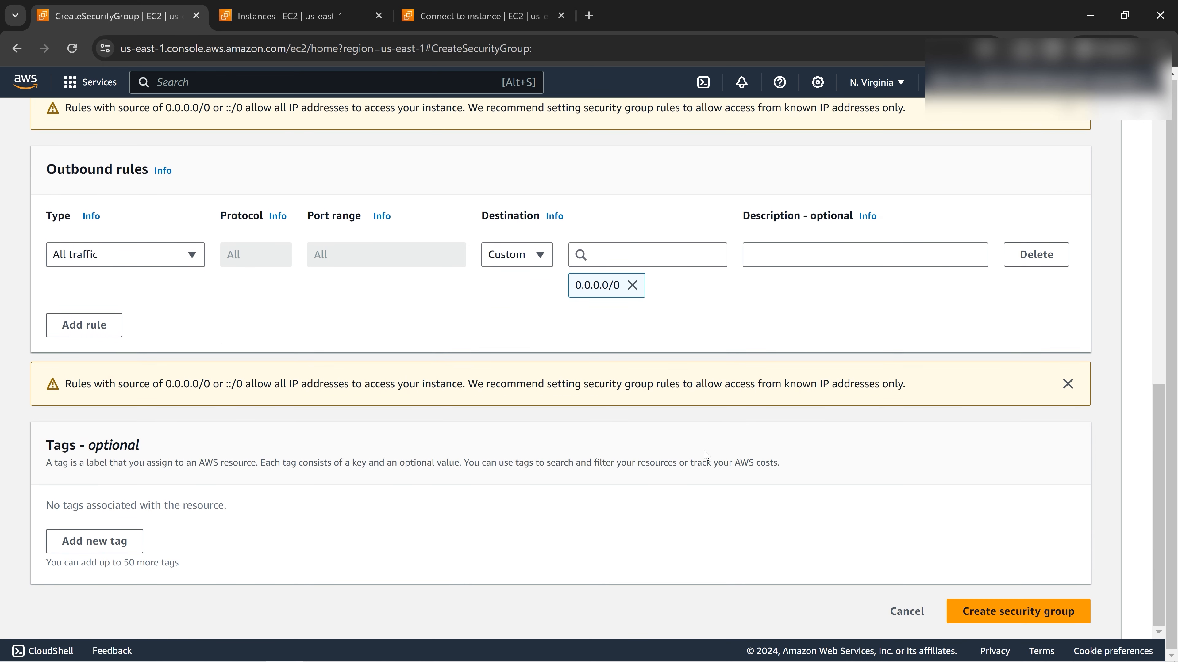
Name the security group sgport22open.
left_click(1013, 611)
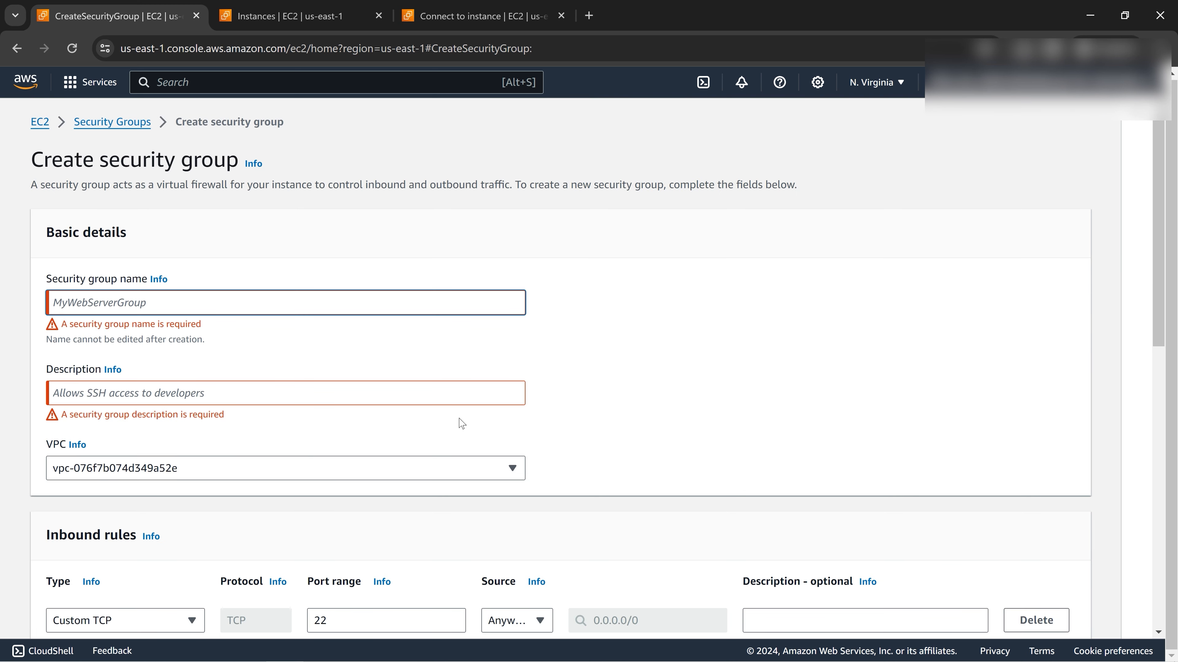
left_click(124, 301)
type("sg")
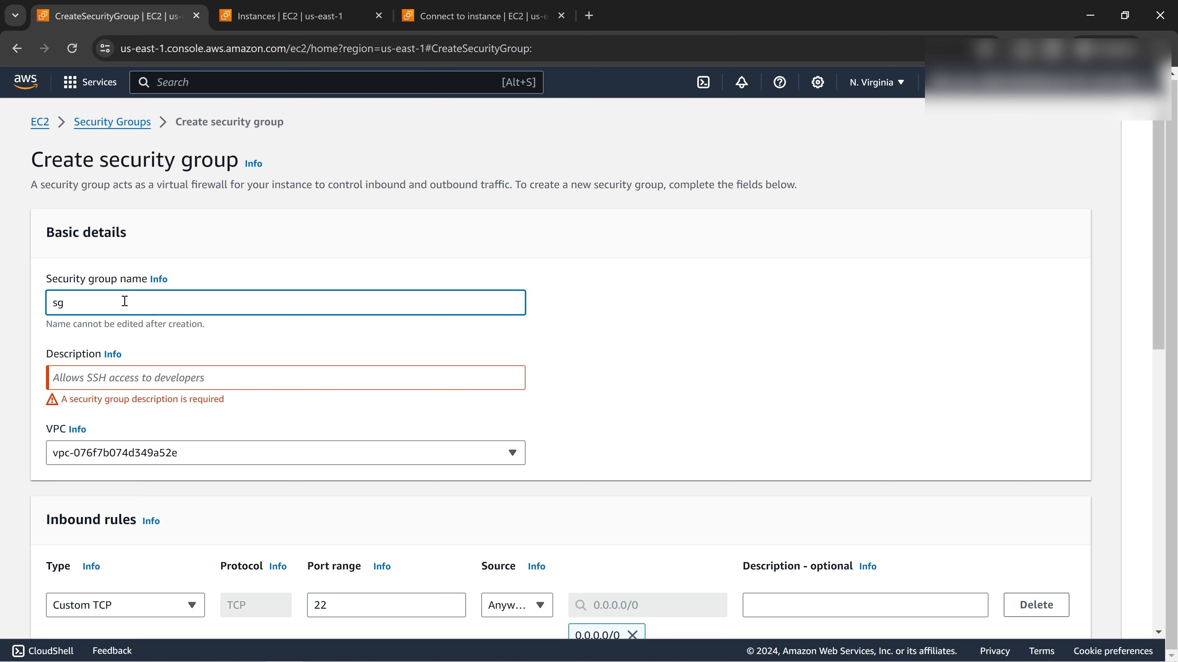
type("-")
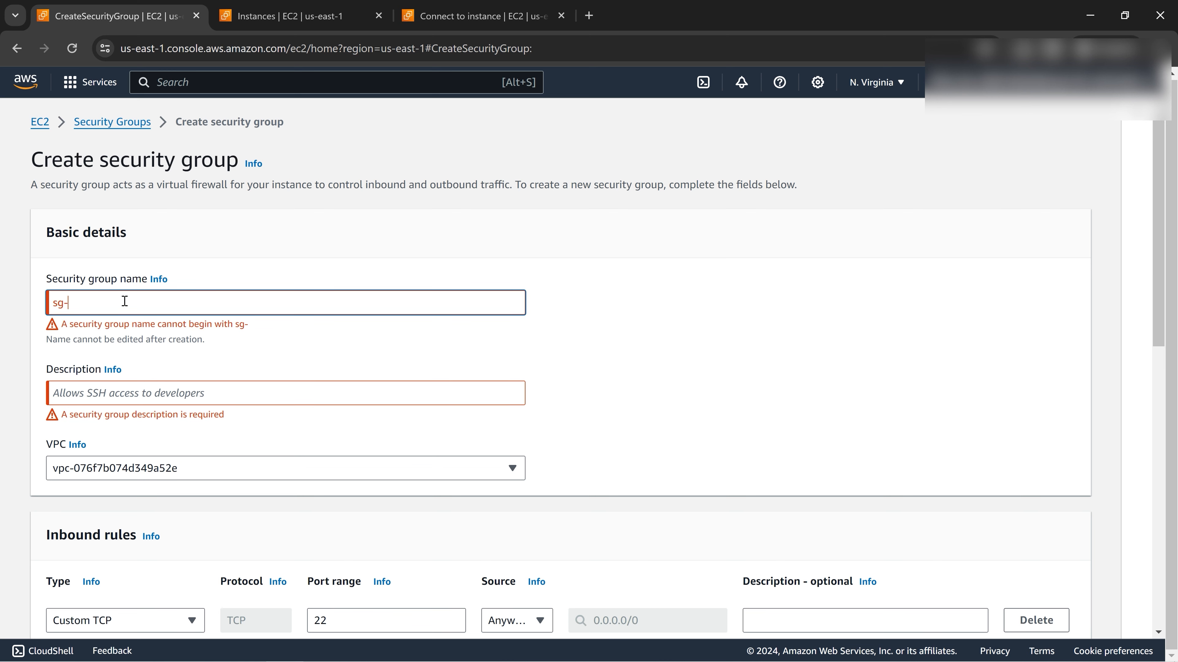
key("BackSpace")
key("BackSpace")
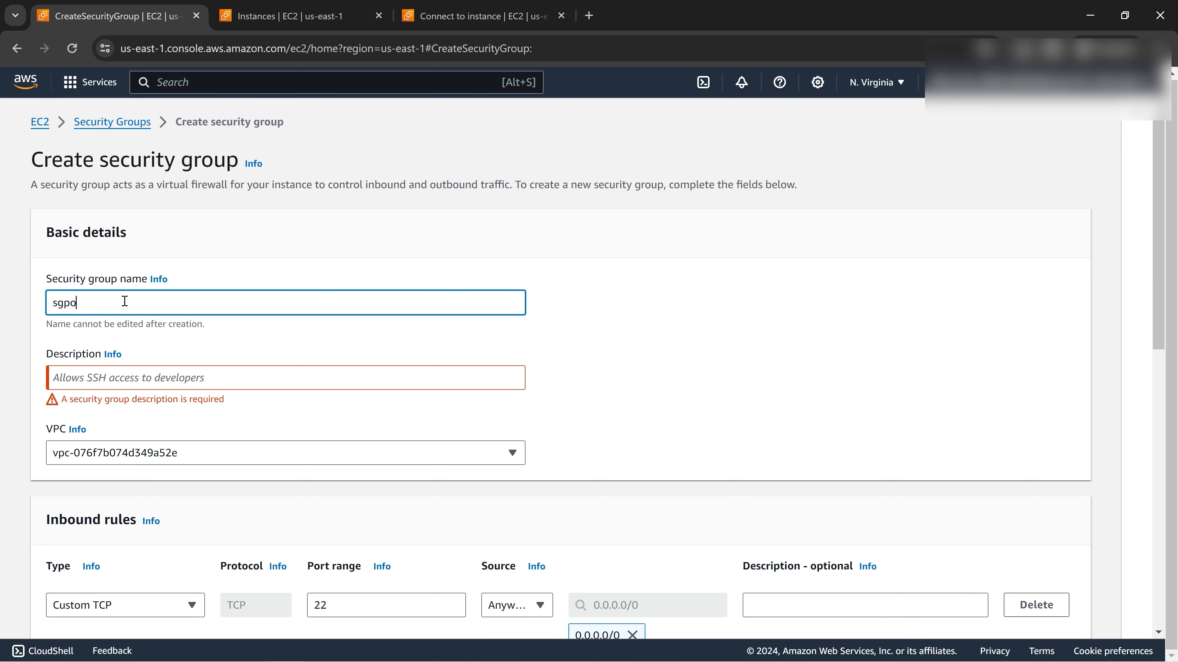
type("port22open")
Give it the description 'this will open port 22 for ssh into ubuntu' and review the form.
left_click(120, 384)
type("th")
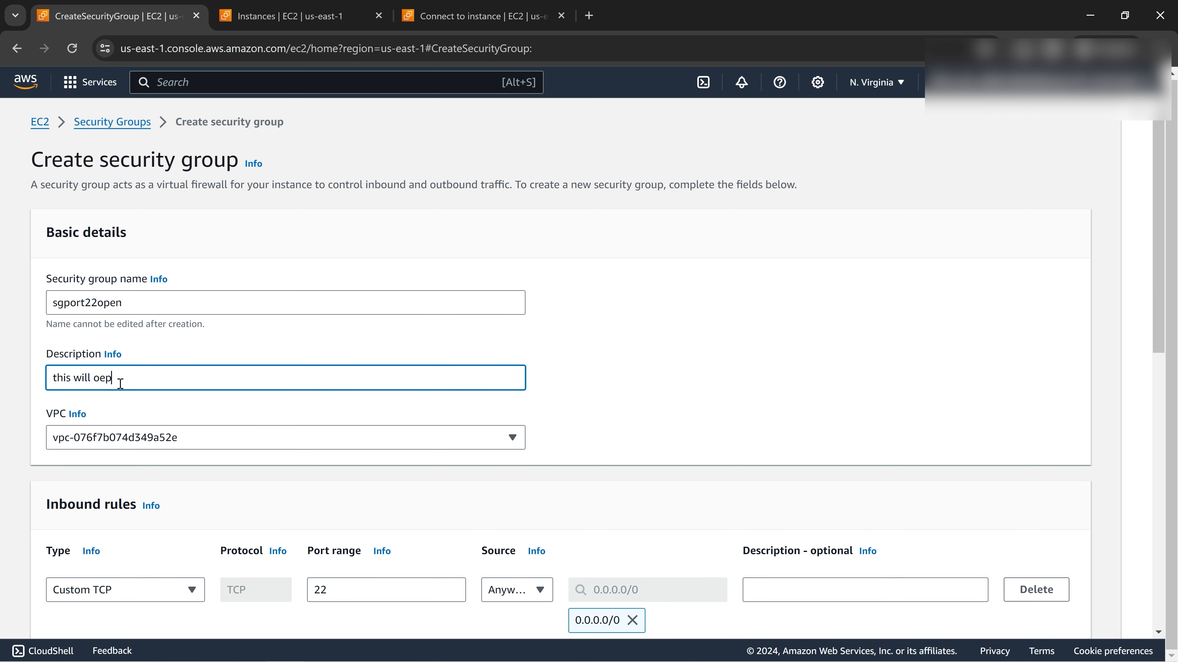
type("is will open port 22 for ssh into ubuntu")
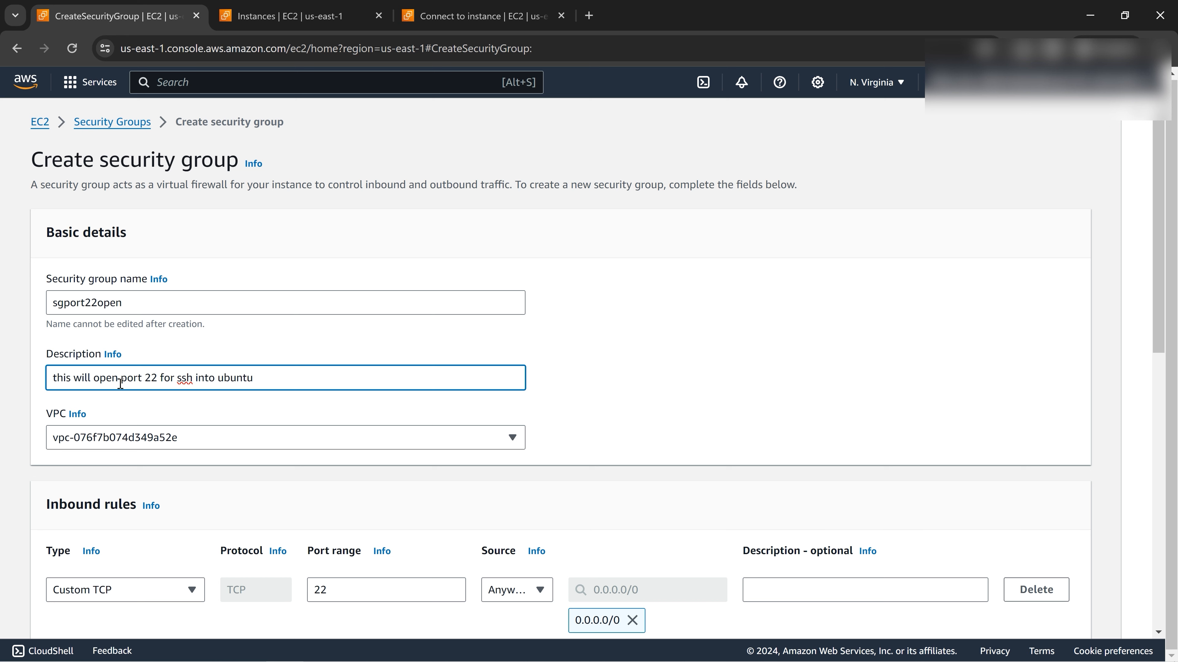
scroll(501, 446, "down", 10)
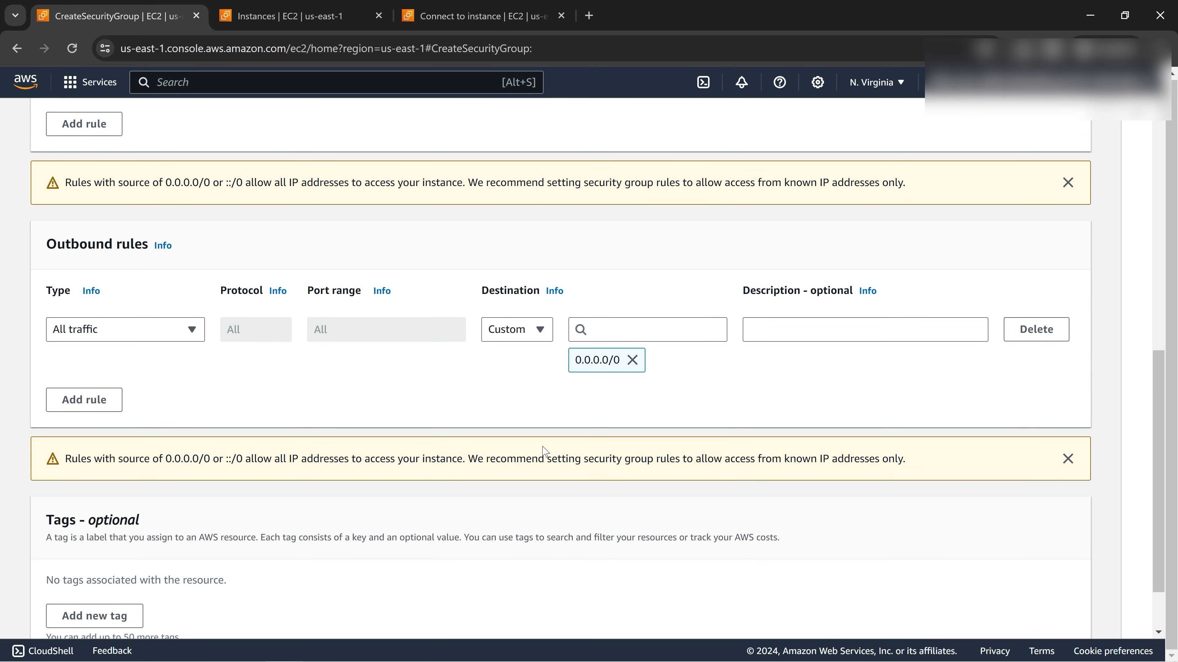
scroll(545, 451, "down", 2)
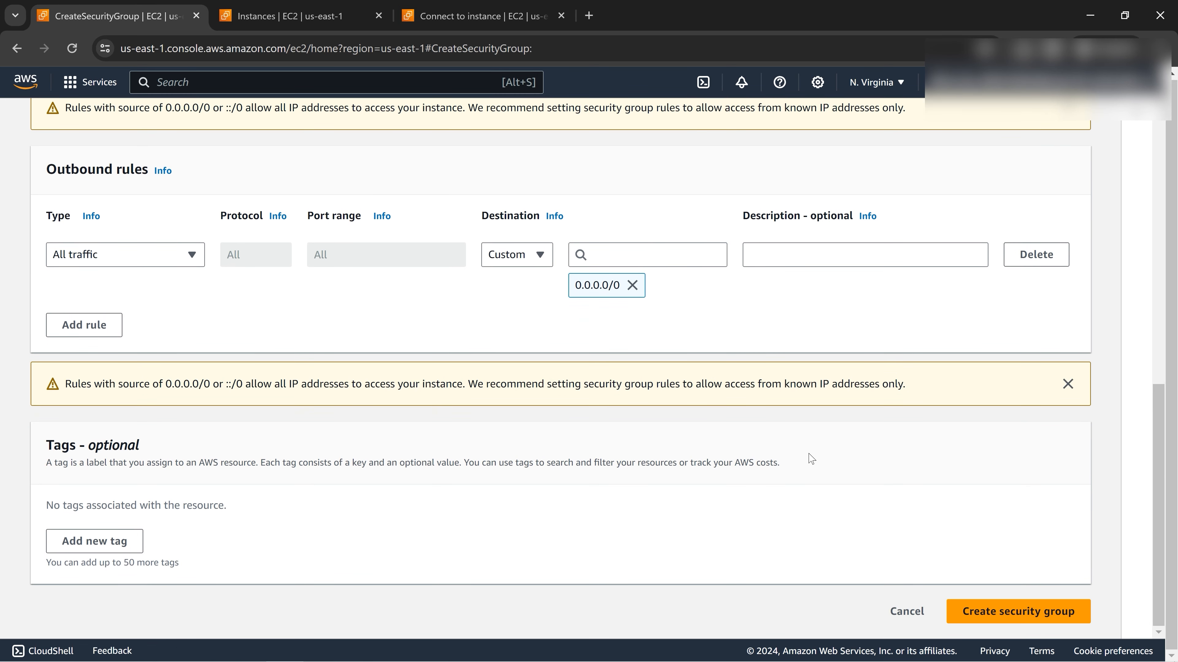
scroll(825, 481, "up", 5)
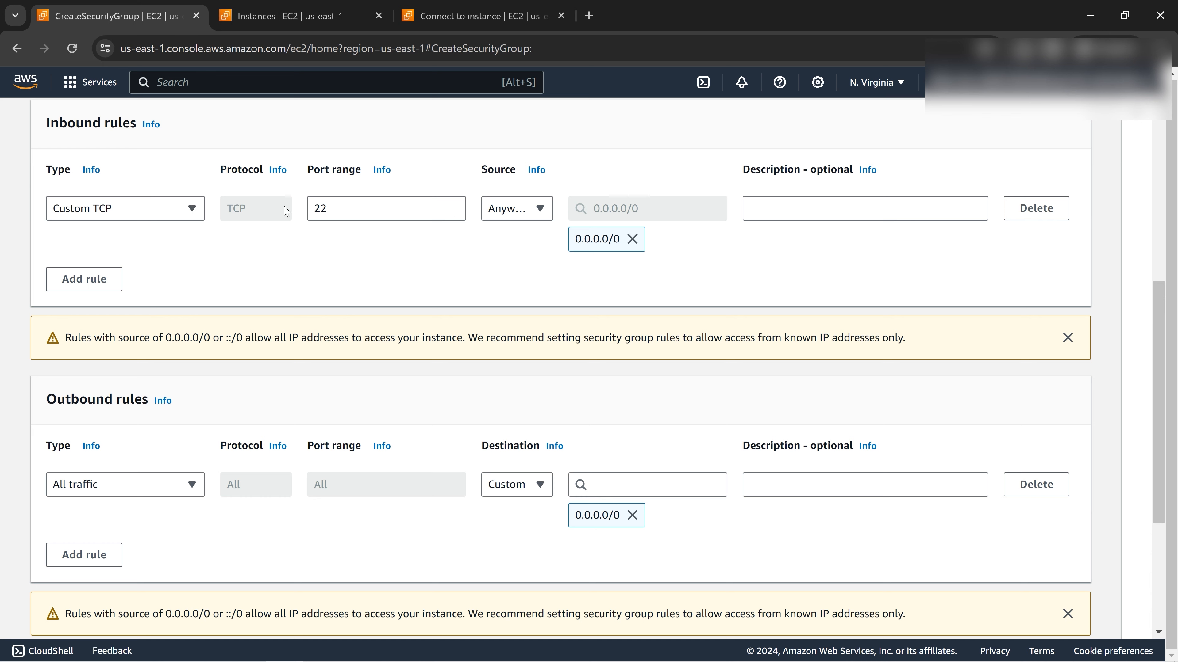
scroll(862, 438, "down", 5)
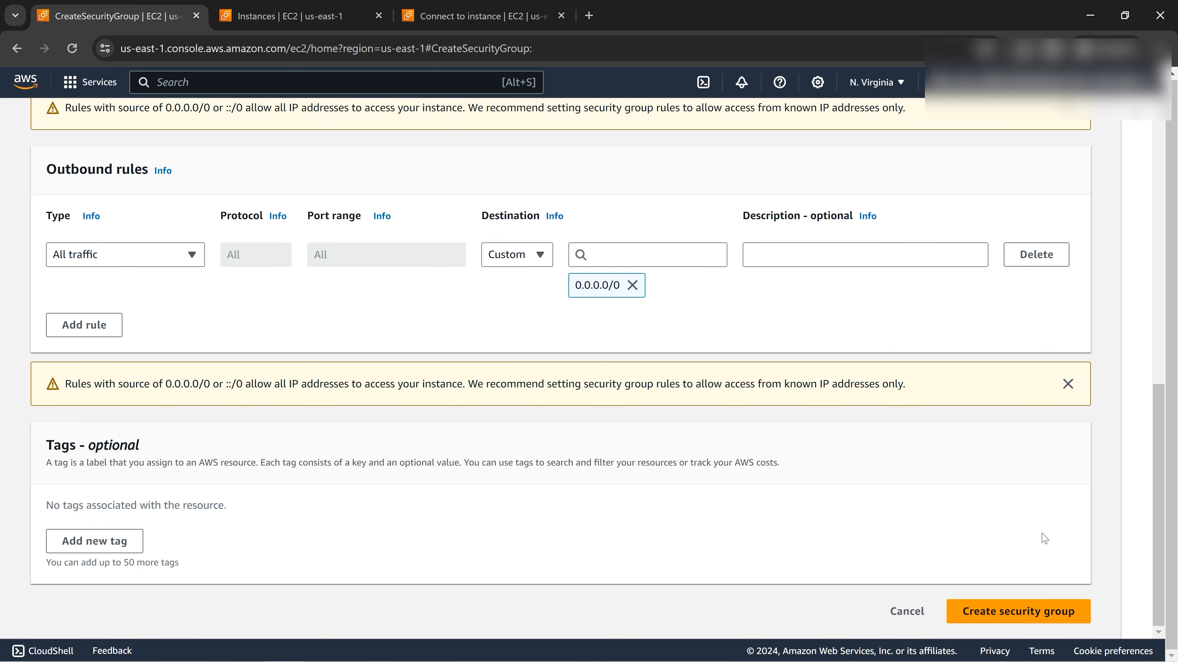
Create security group sgport22open, then return to the ec2-noSG Connect to instance page.
left_click(1028, 612)
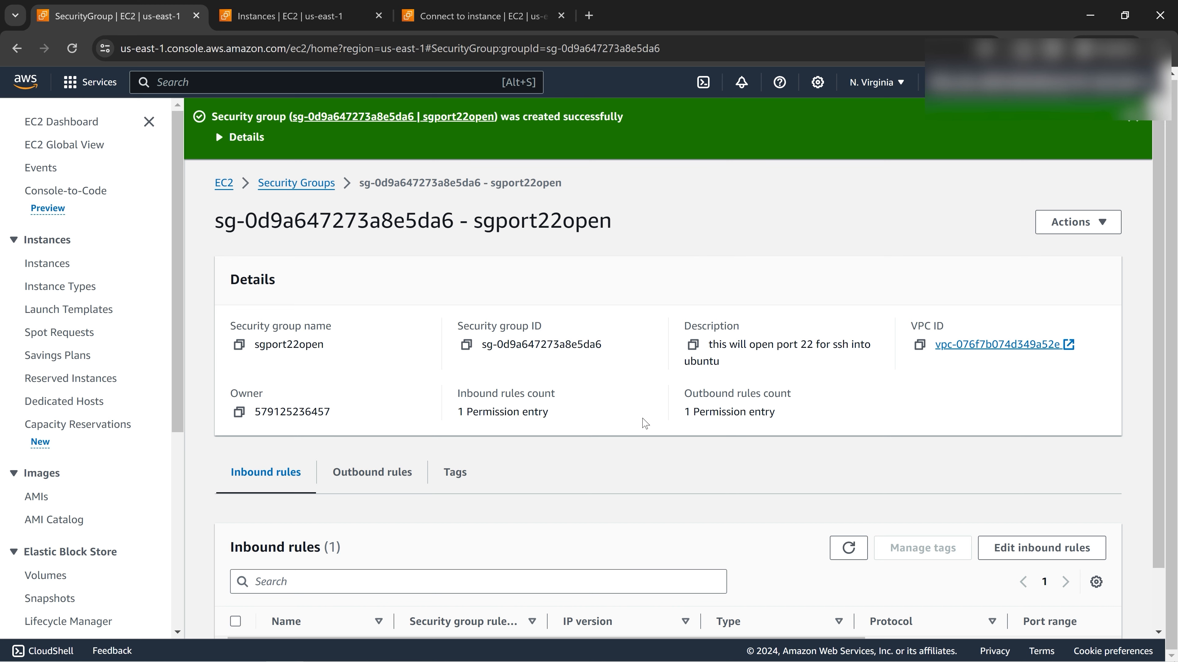
left_click(325, 19)
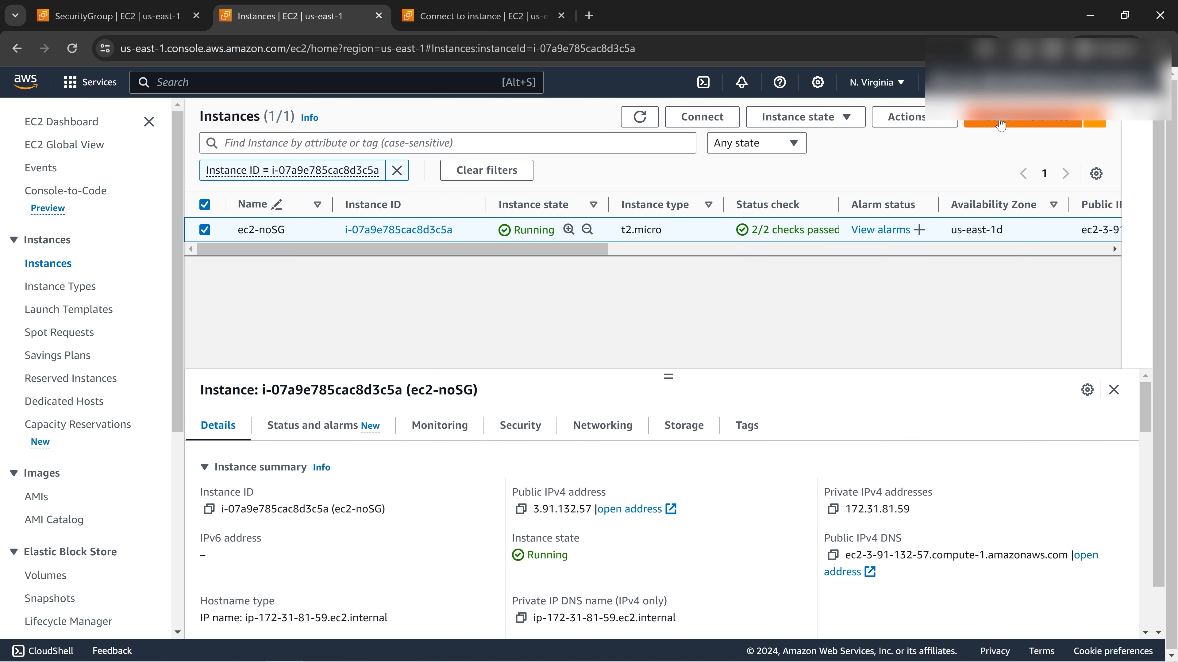
left_click(100, 18)
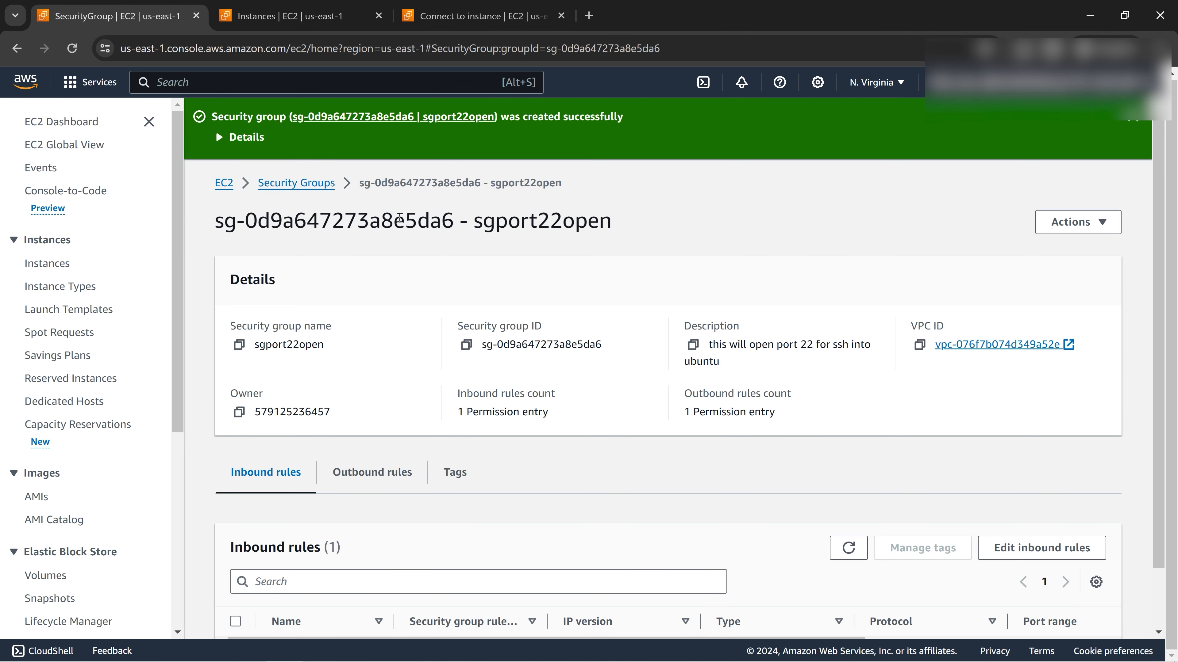
left_click_drag(472, 226, 615, 227)
left_click(463, 16)
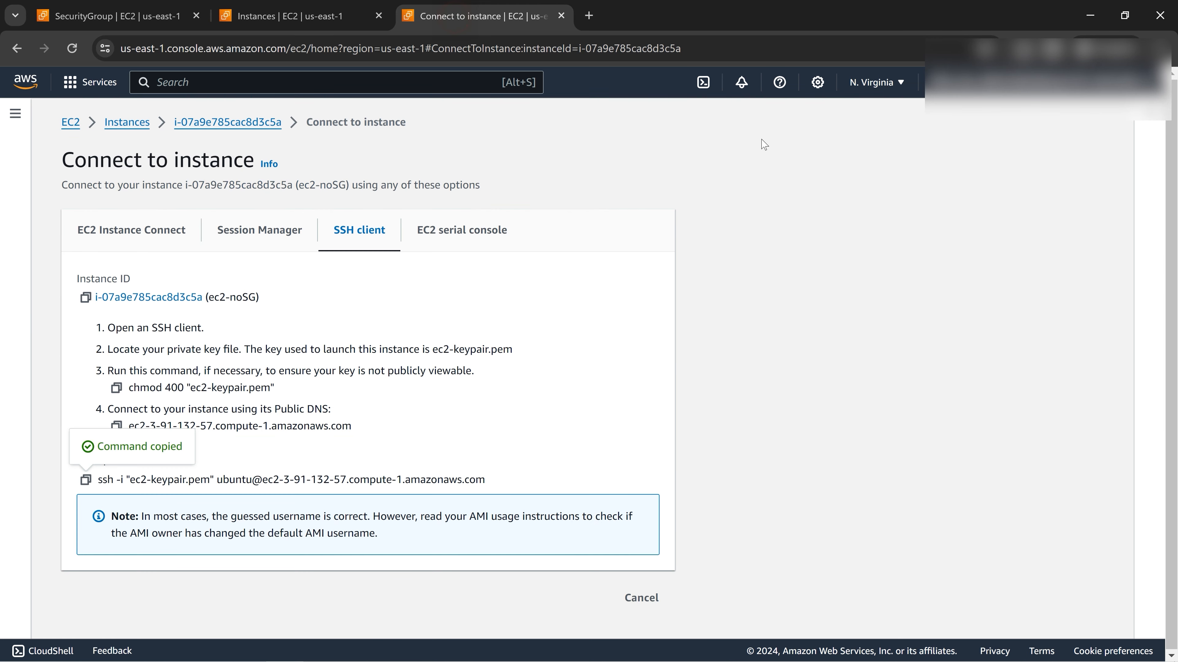
Start launching a new instance and name it ec-sgport22.
left_click(297, 16)
left_click(1020, 119)
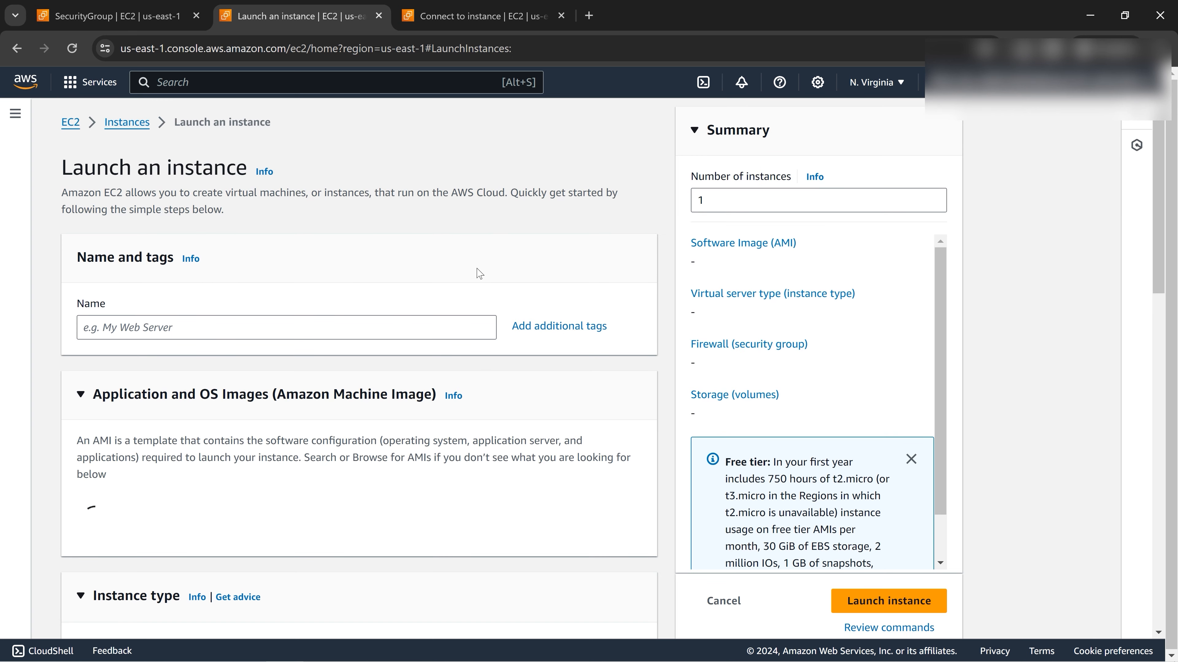
left_click(186, 323)
type("ec-sgport22")
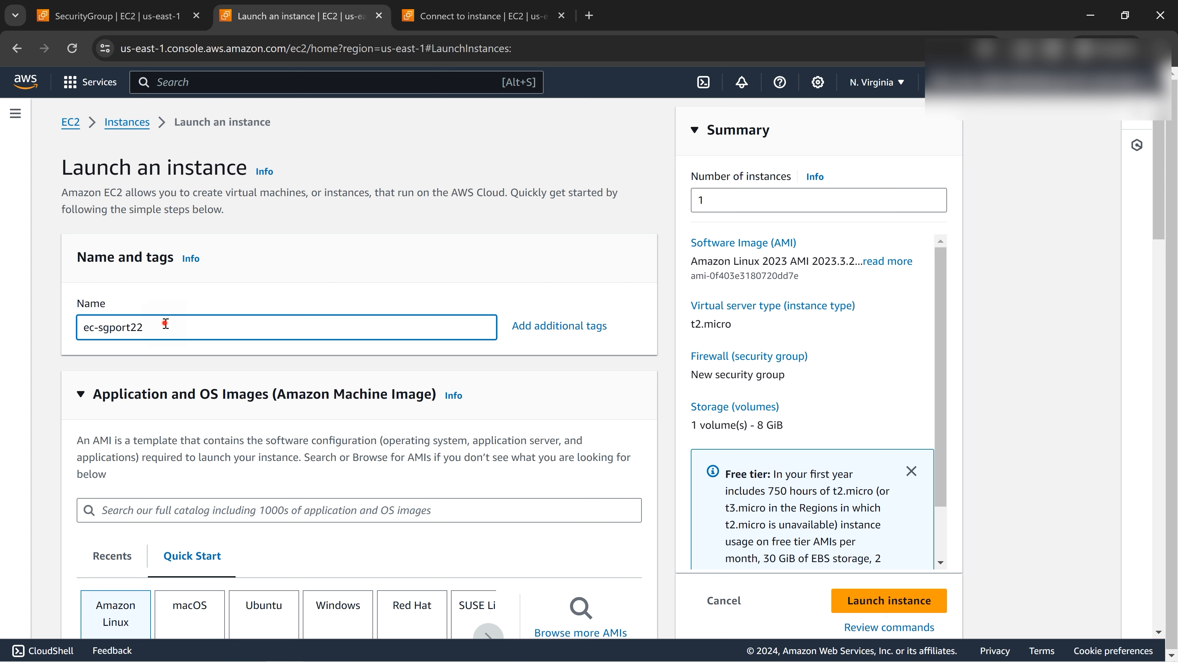
left_click_drag(166, 323, 111, 329)
left_click(169, 326)
Choose the Ubuntu Server 22.04 LTS image and key pair ec2-keypair.
scroll(306, 379, "down", 5)
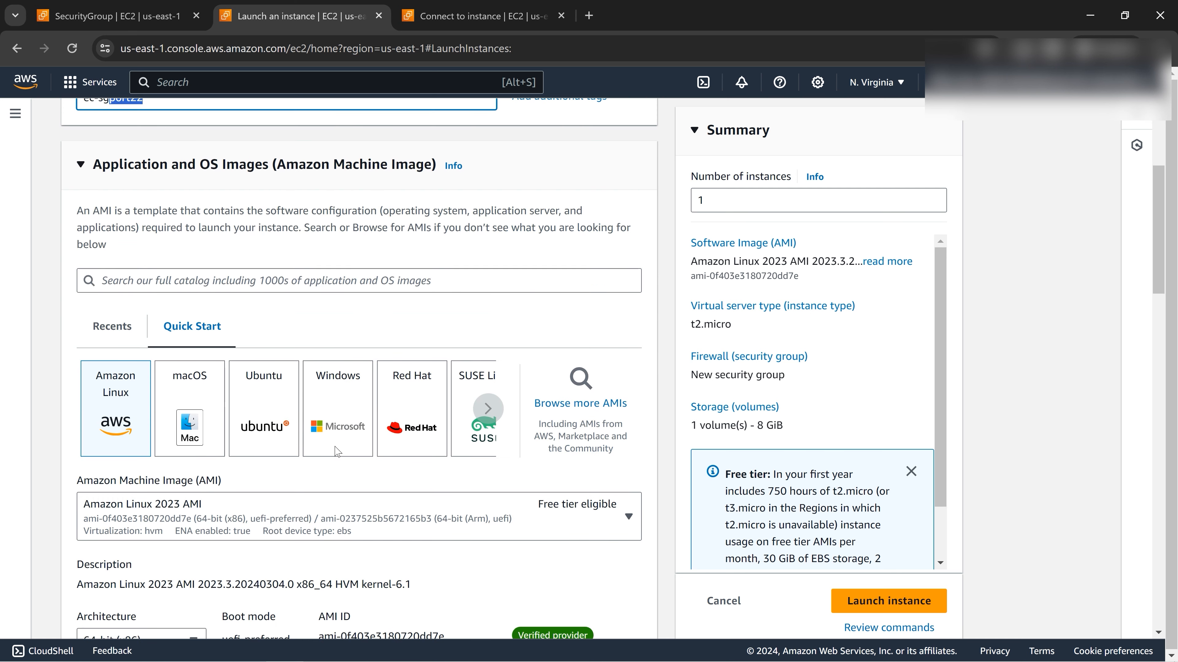
left_click(271, 410)
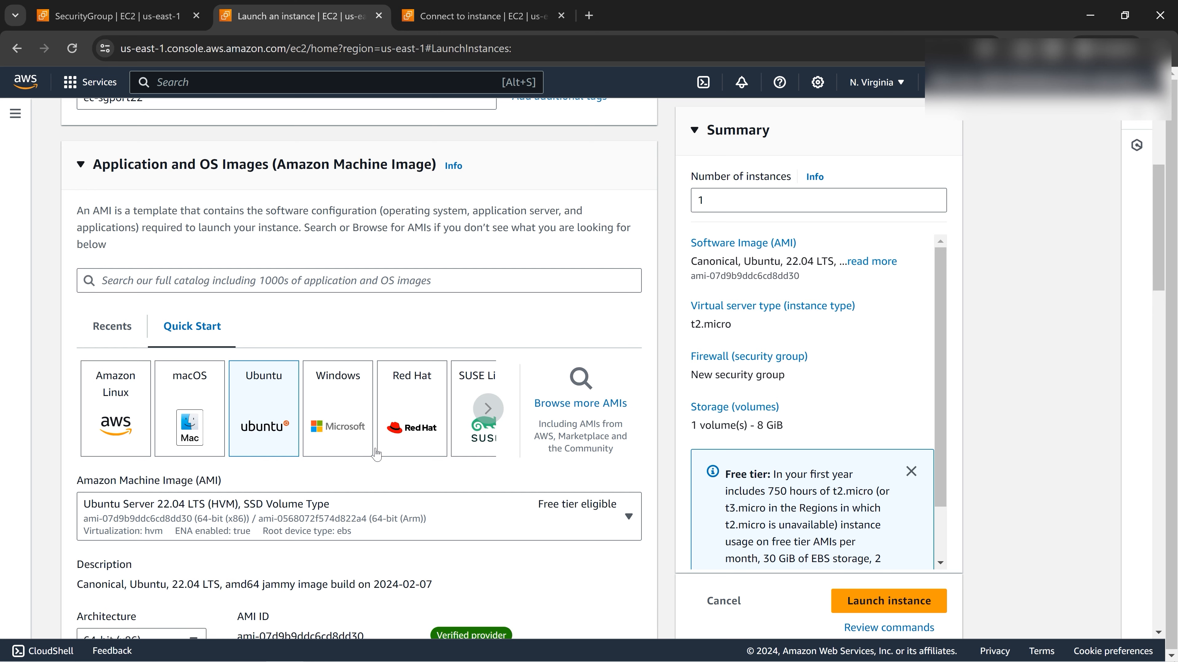
scroll(493, 500, "down", 3)
scroll(321, 480, "down", 10)
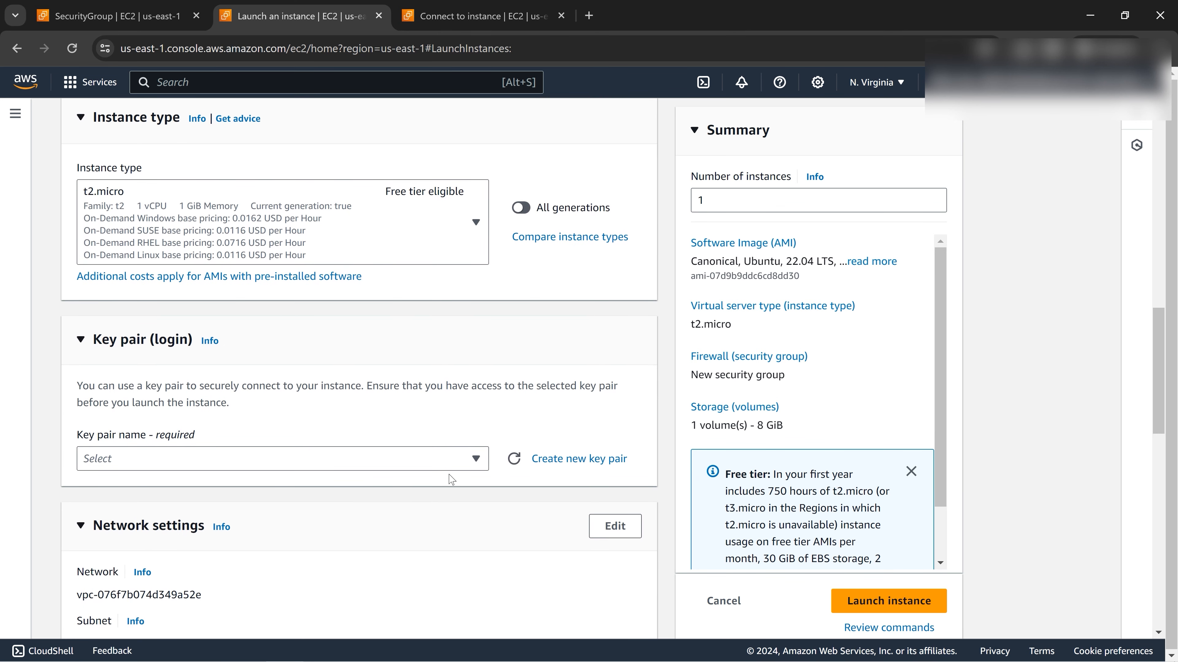
left_click(476, 459)
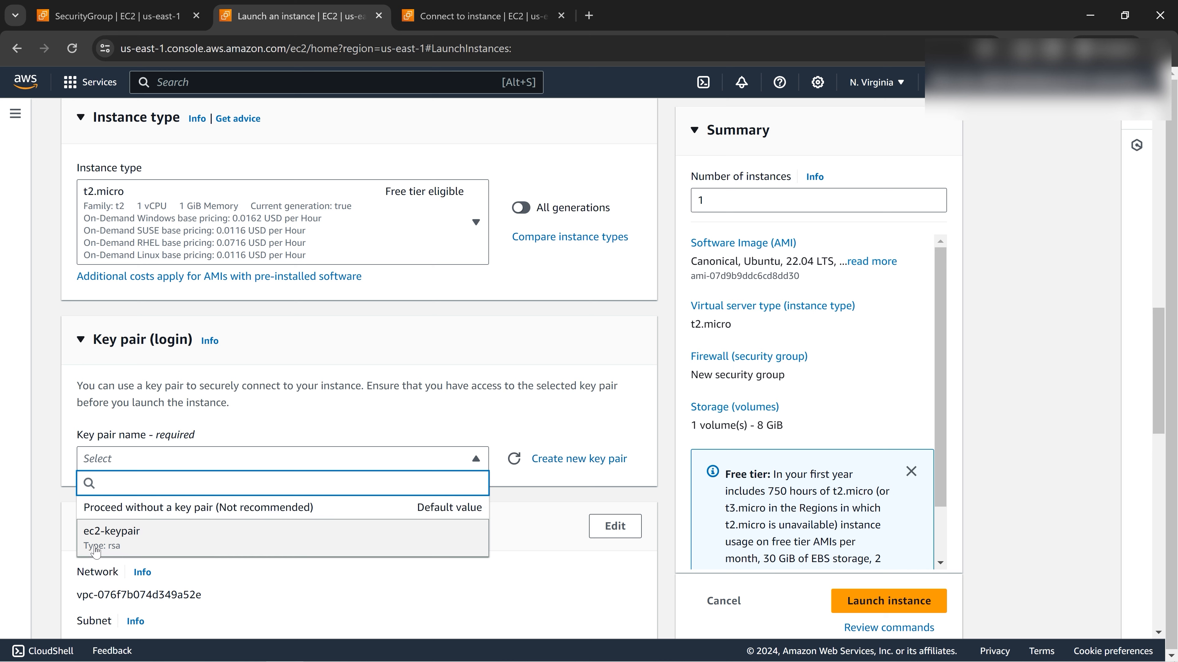
left_click(137, 544)
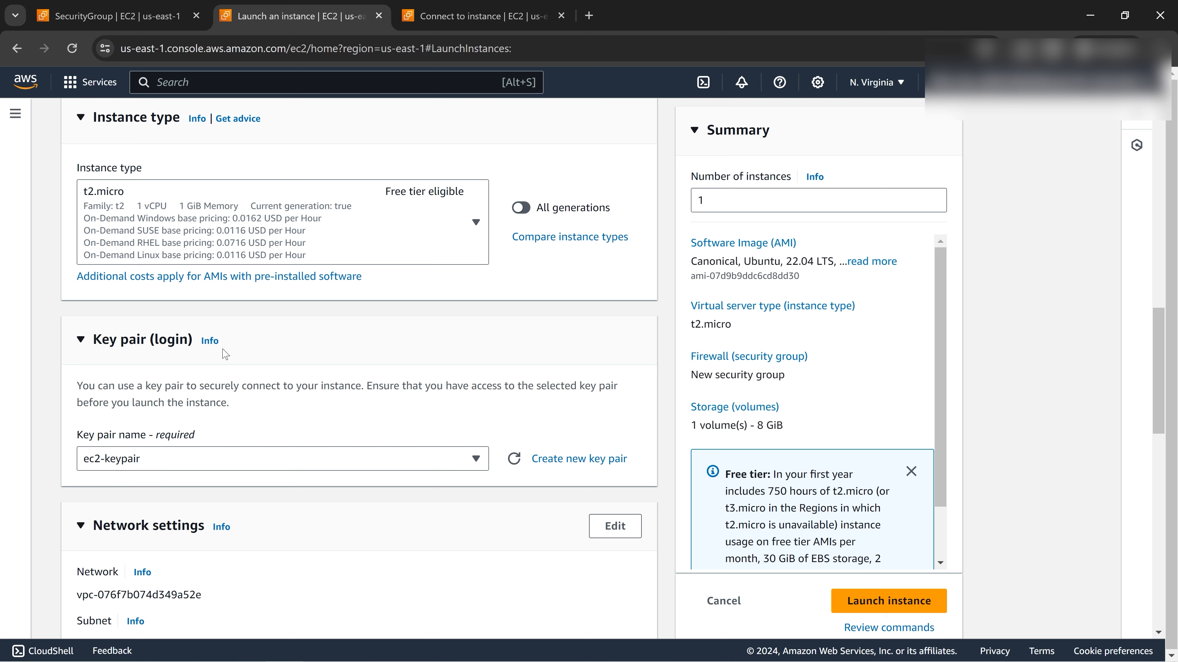
scroll(570, 464, "down", 2)
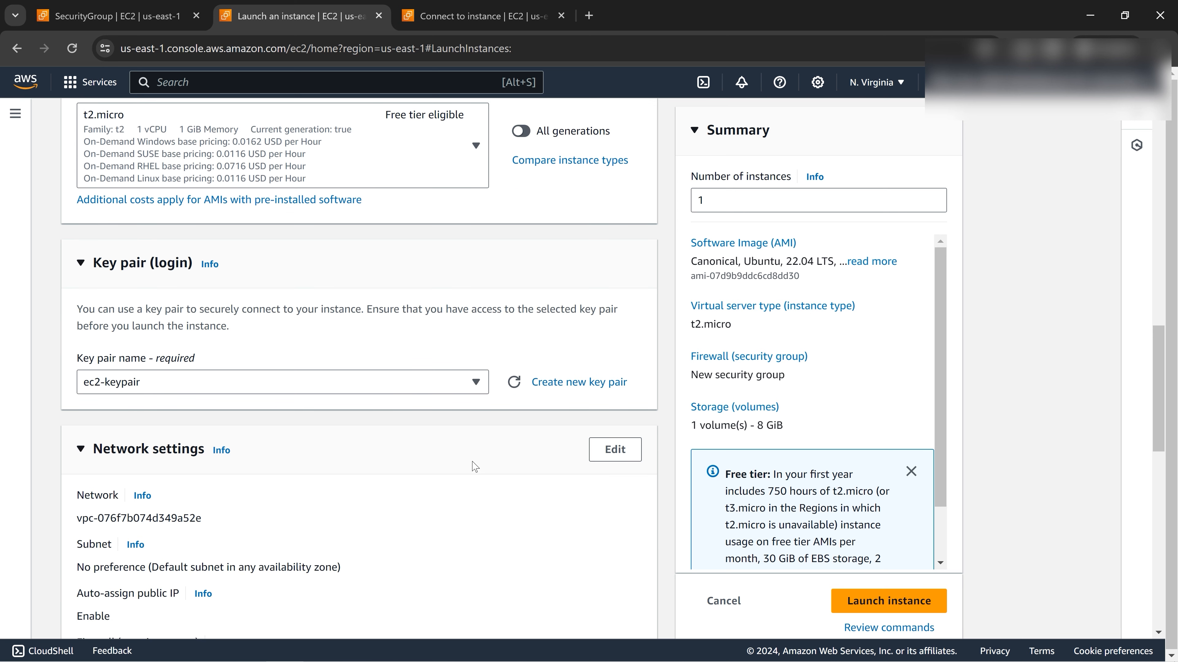
scroll(477, 464, "down", 2)
Under Network settings, select the existing security group sgport22open as the instance's firewall.
scroll(370, 502, "down", 4)
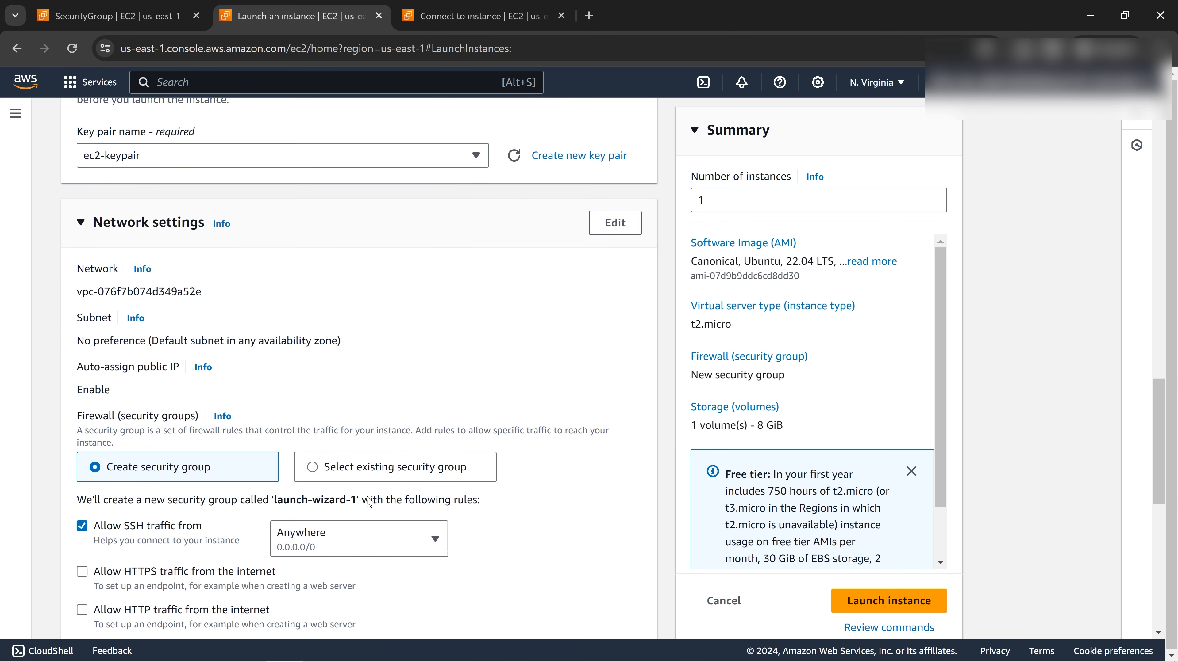
double_click(110, 386)
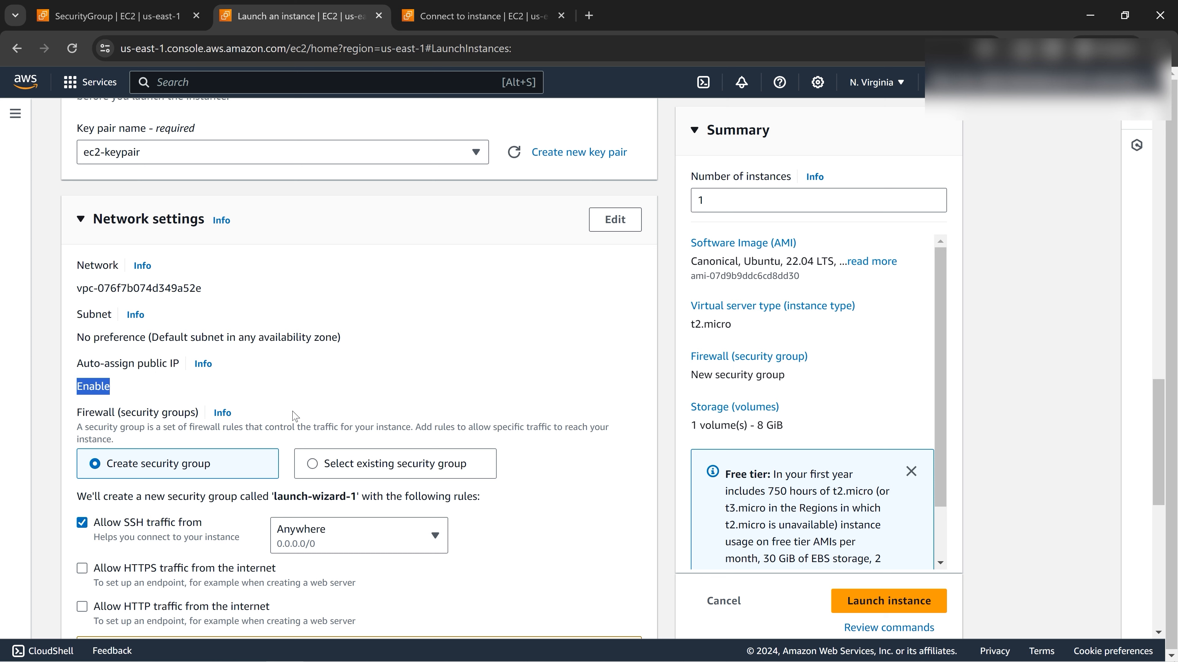
scroll(293, 416, "down", 3)
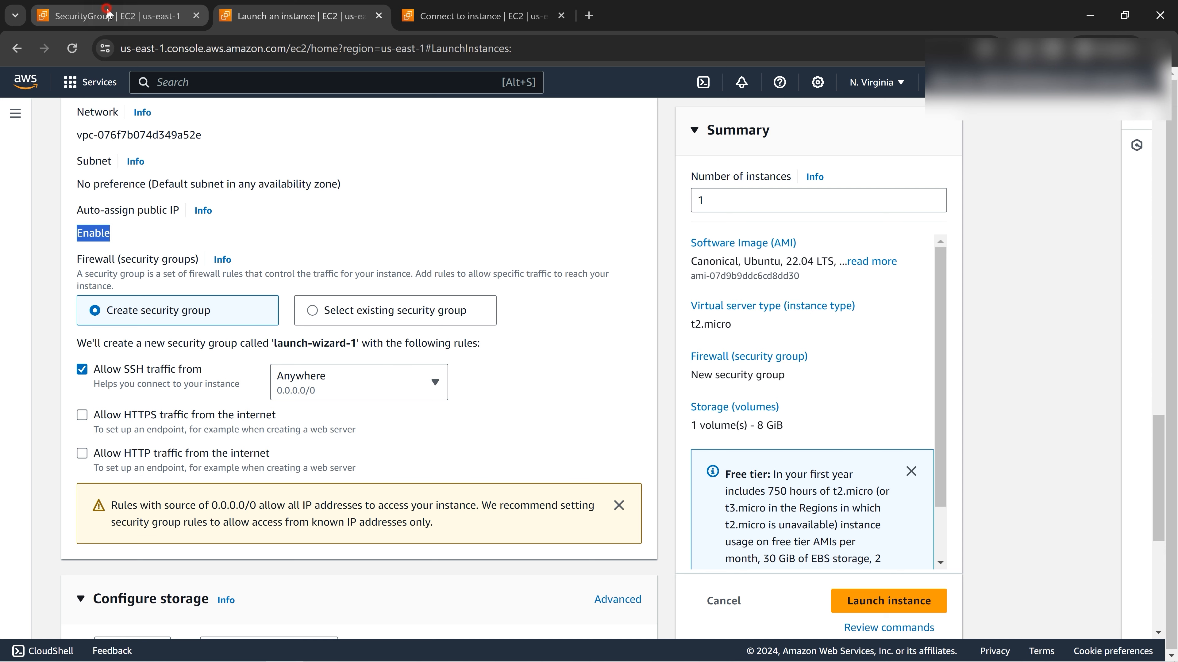
left_click(116, 15)
left_click(297, 16)
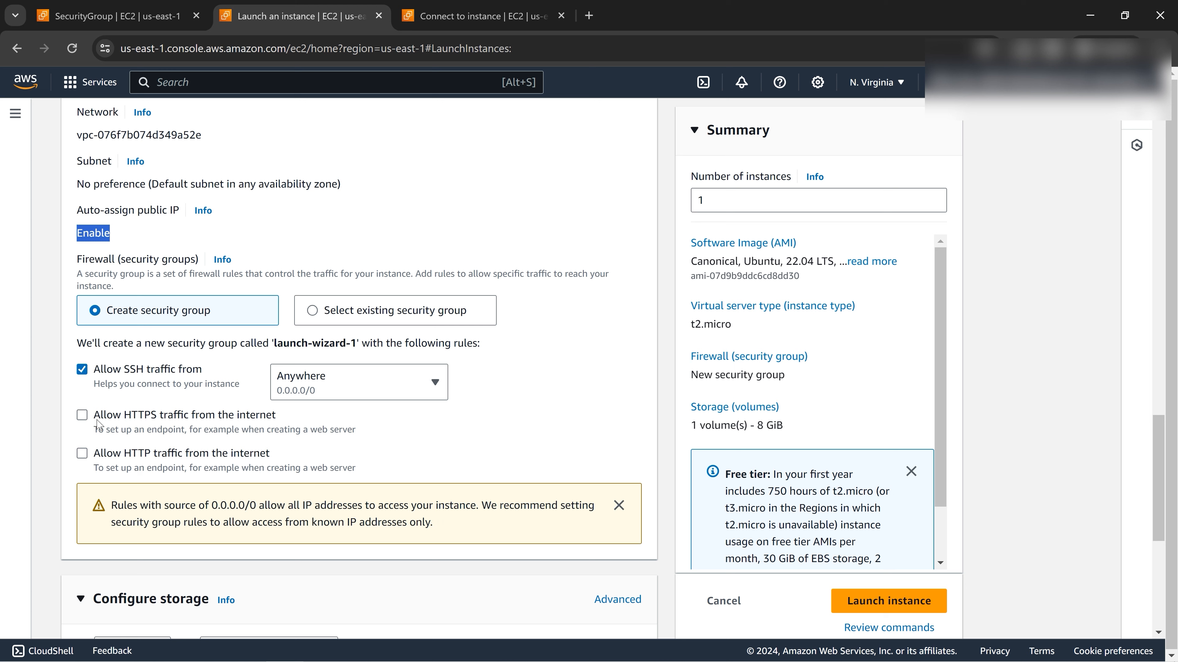
left_click(313, 312)
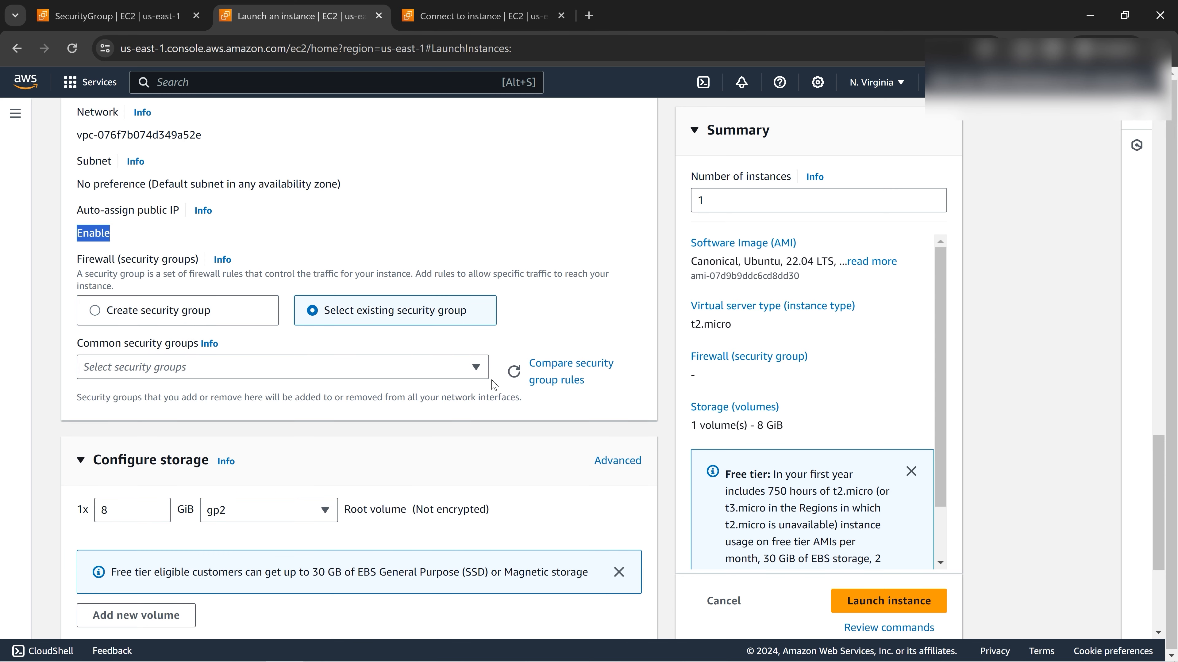
left_click(476, 371)
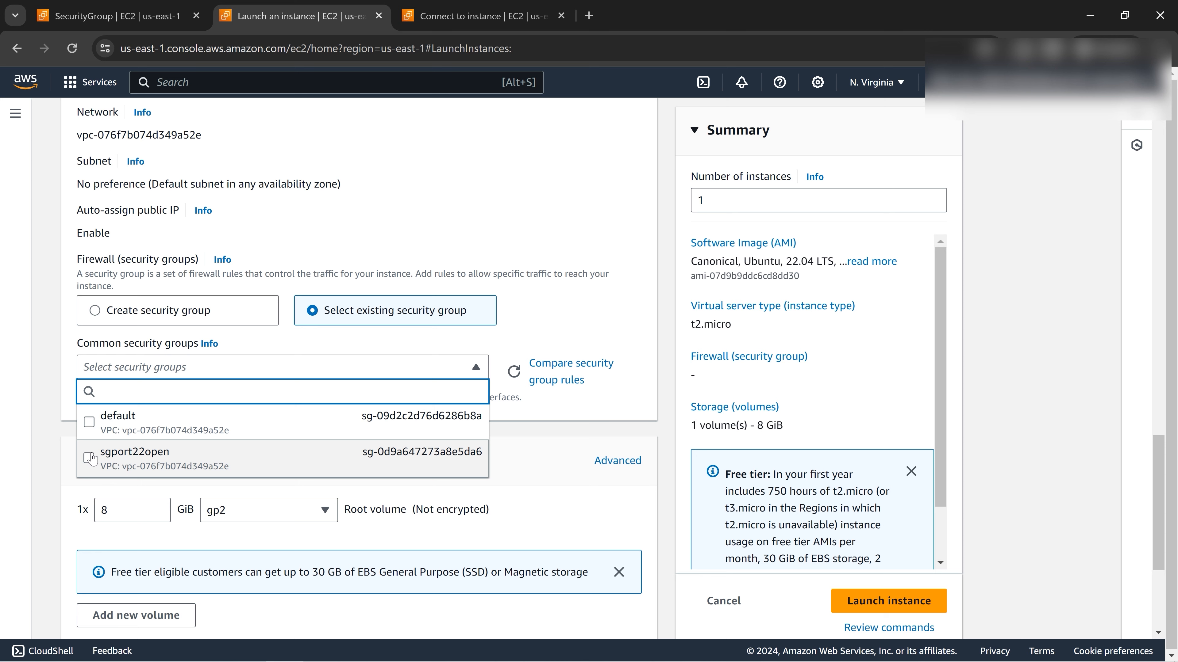
left_click(89, 459)
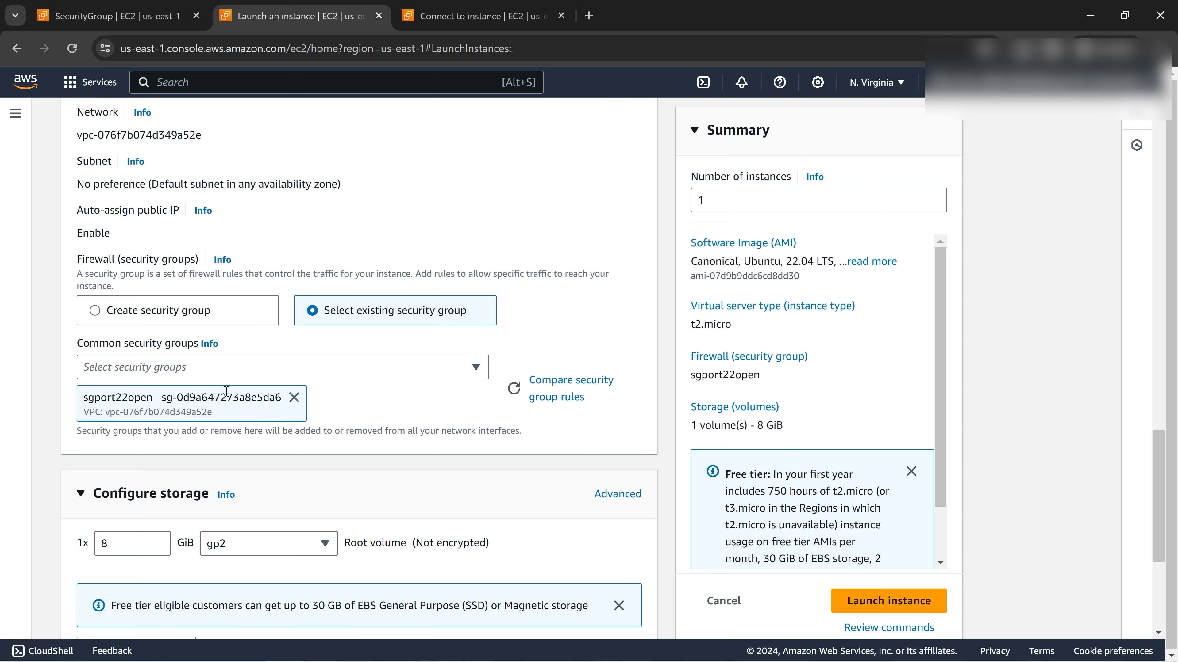
scroll(388, 461, "down", 5)
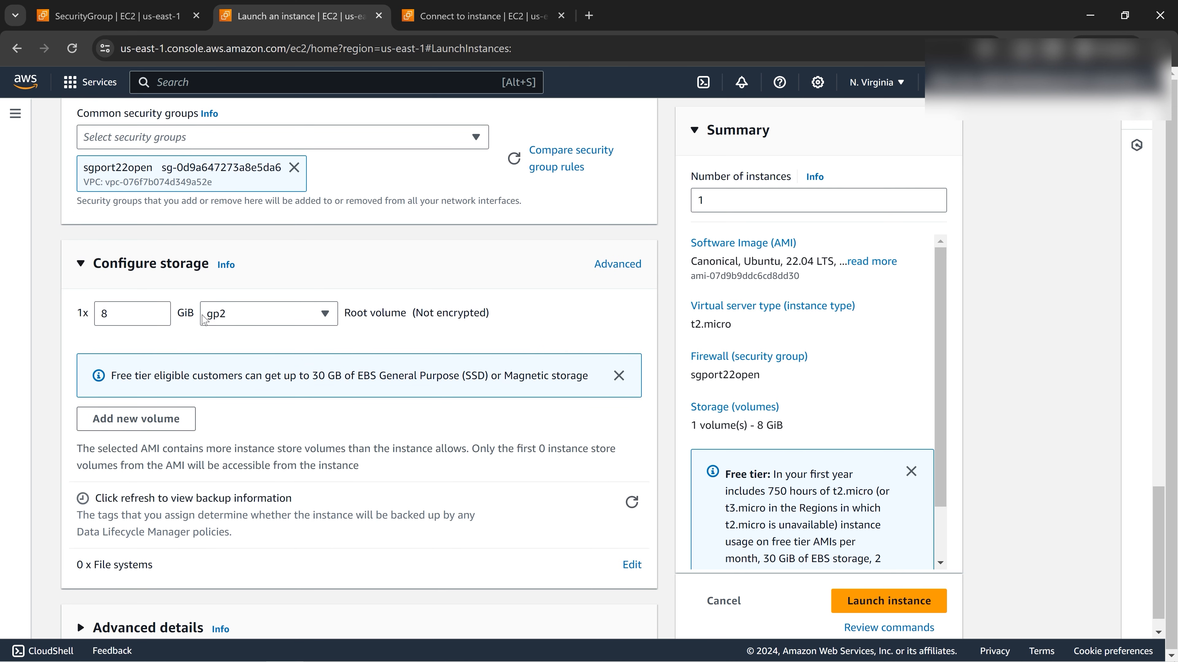
scroll(300, 443, "down", 1)
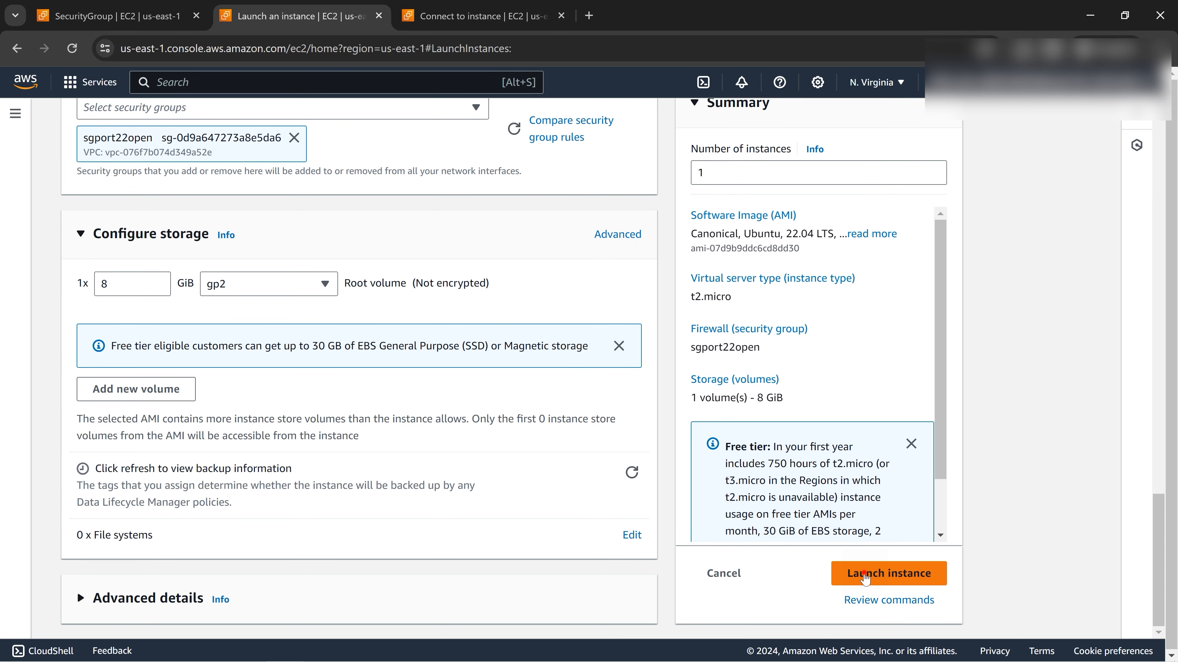
Launch the ec-sgport22 instance and clear the filter to list all instances.
left_click(865, 575)
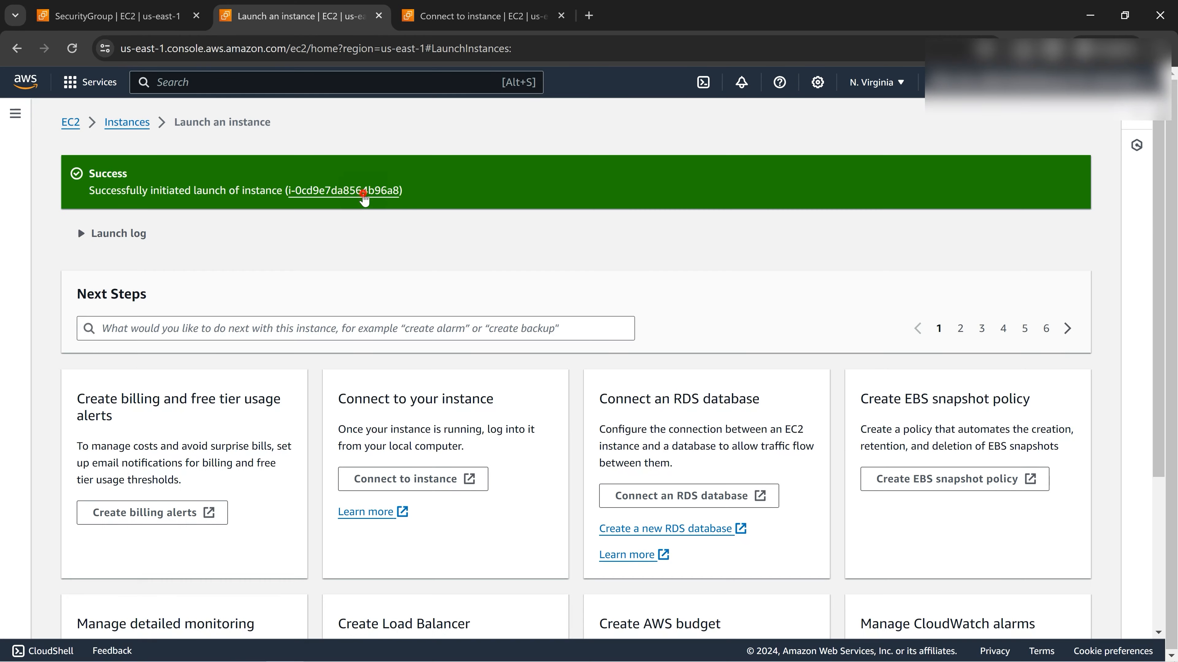
left_click(362, 192)
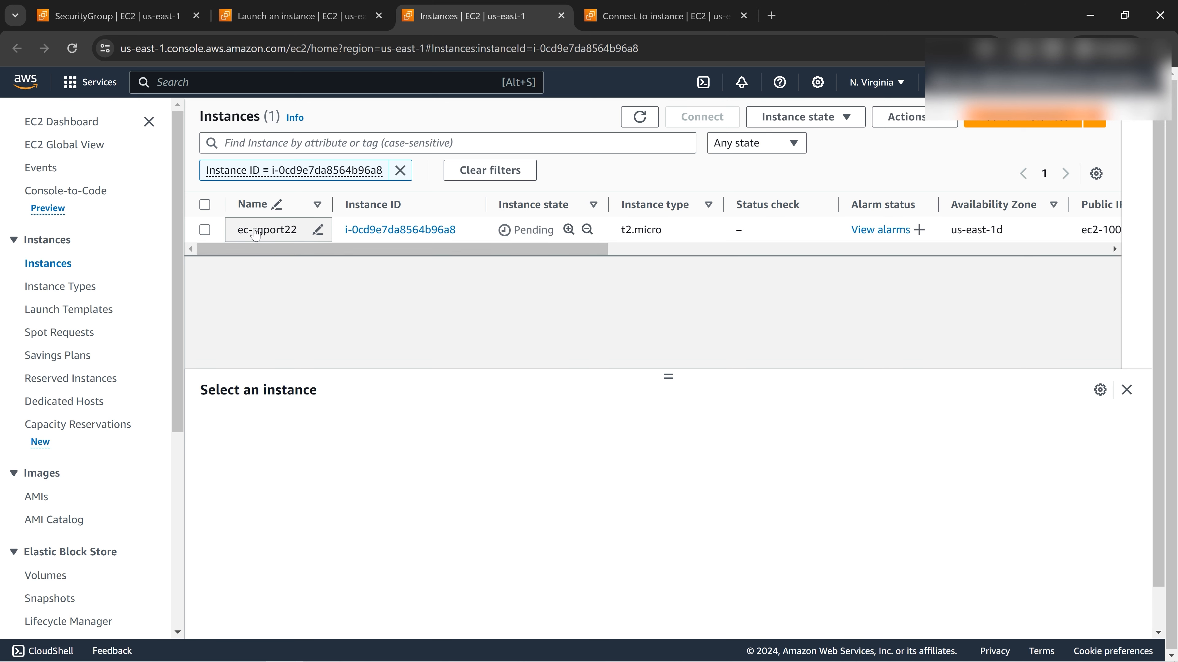
left_click(51, 263)
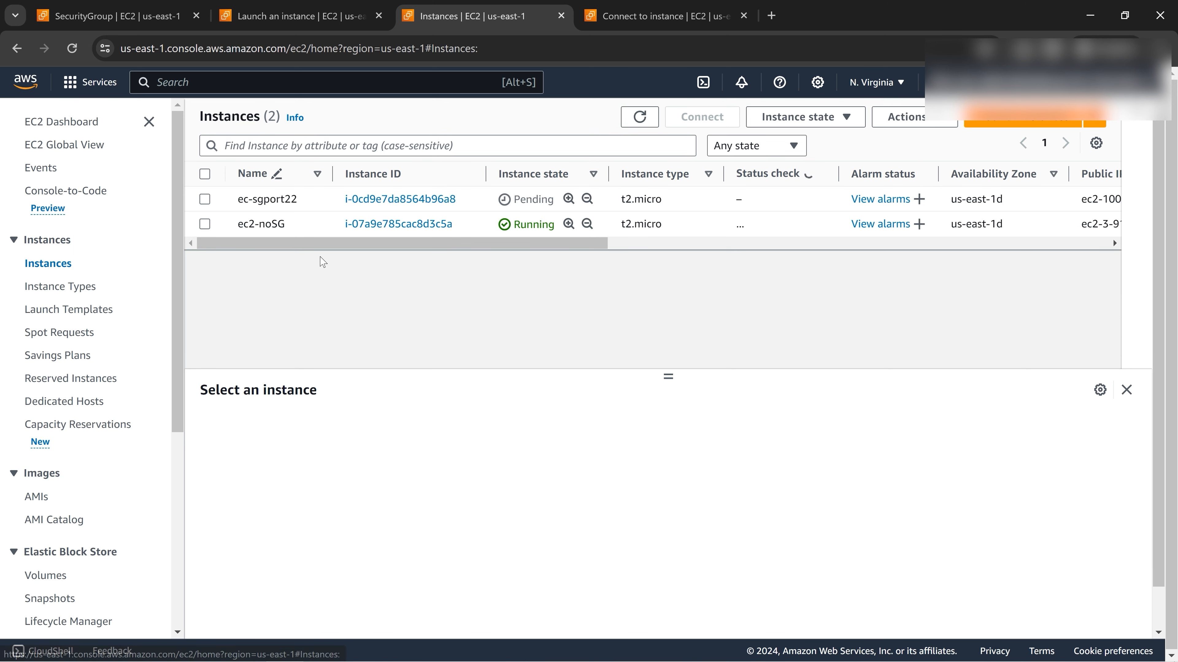
Check ec2-noSG's public IP, then select ec-sgport22 to show its IPv4 100.27.22.157.
left_click(205, 225)
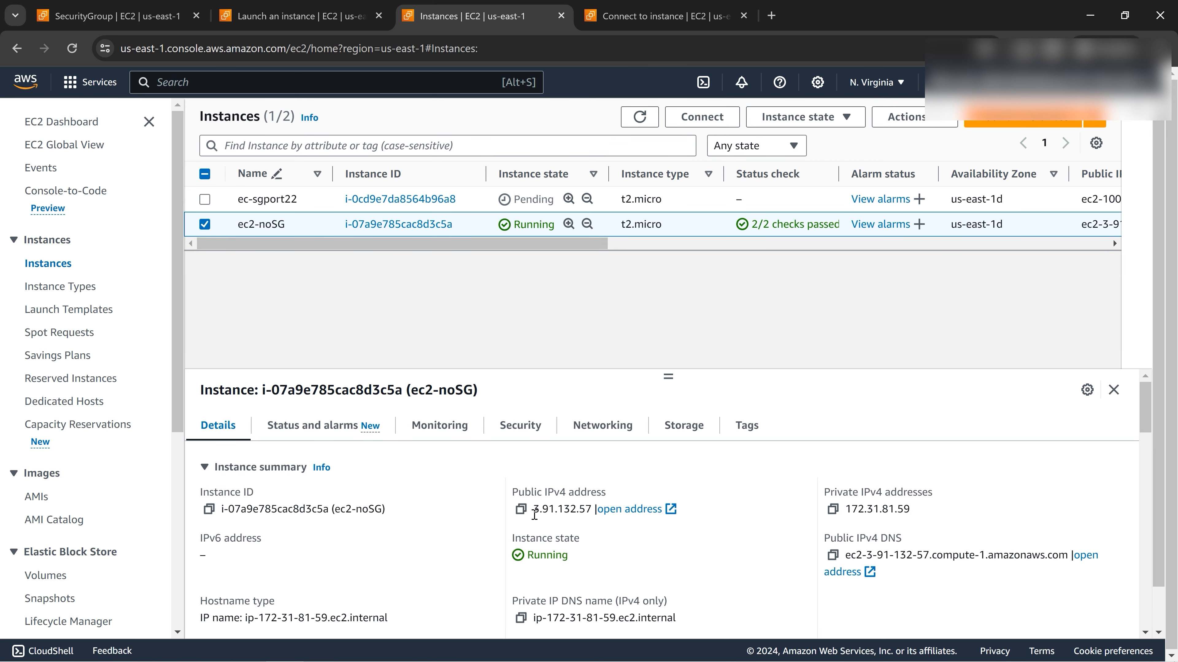
left_click_drag(533, 509, 590, 511)
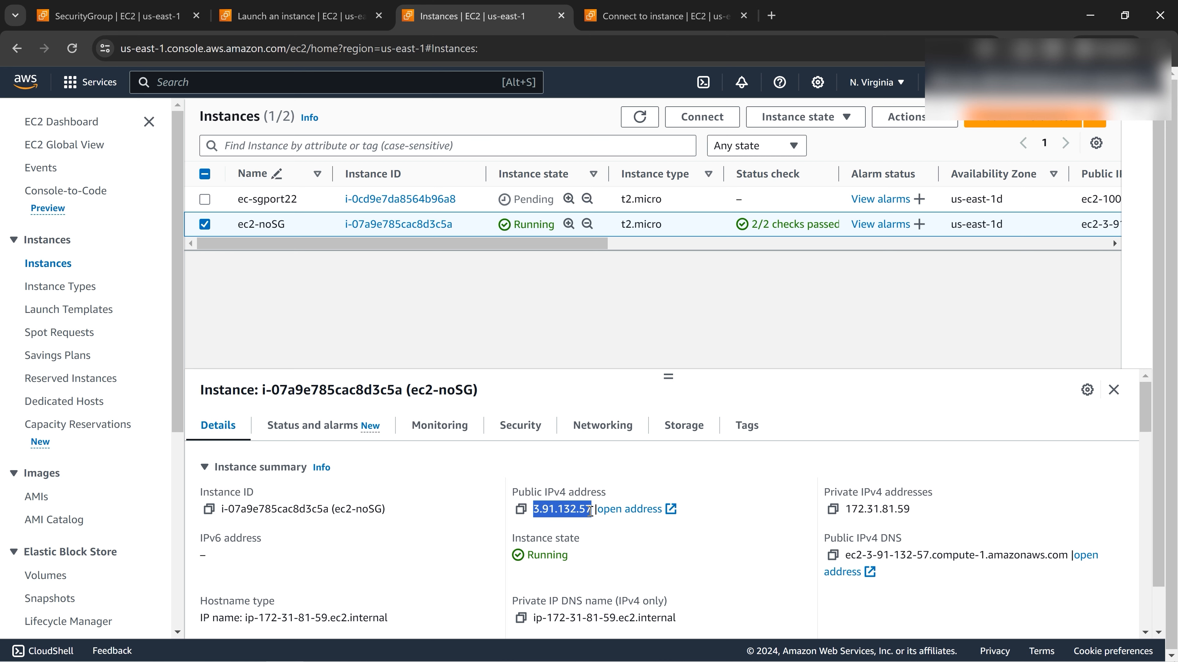
left_click(205, 224)
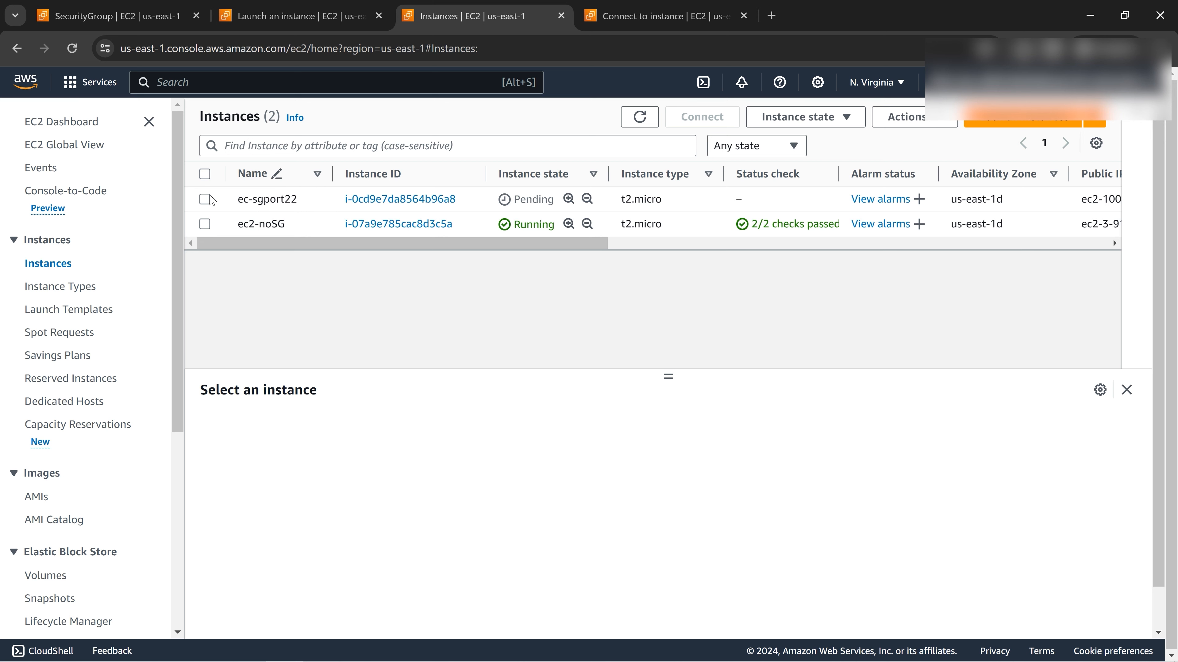
left_click(206, 200)
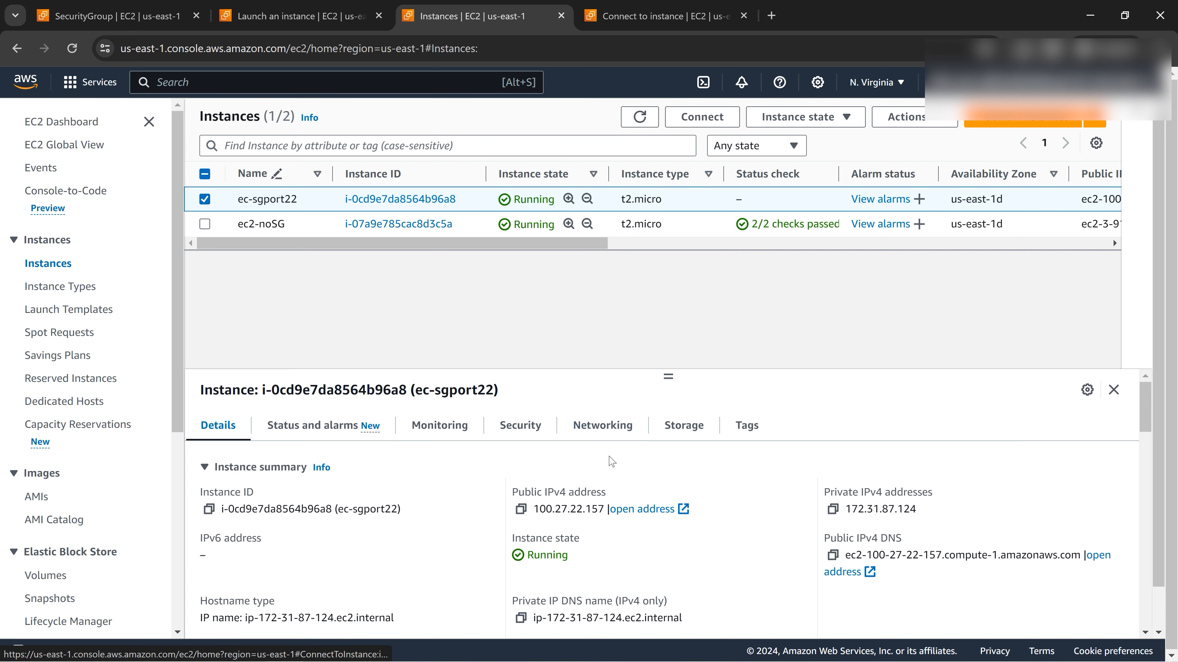
Copy ec-sgport22's example ssh command from the SSH client tab, recopying it after a failed paste.
left_click(714, 122)
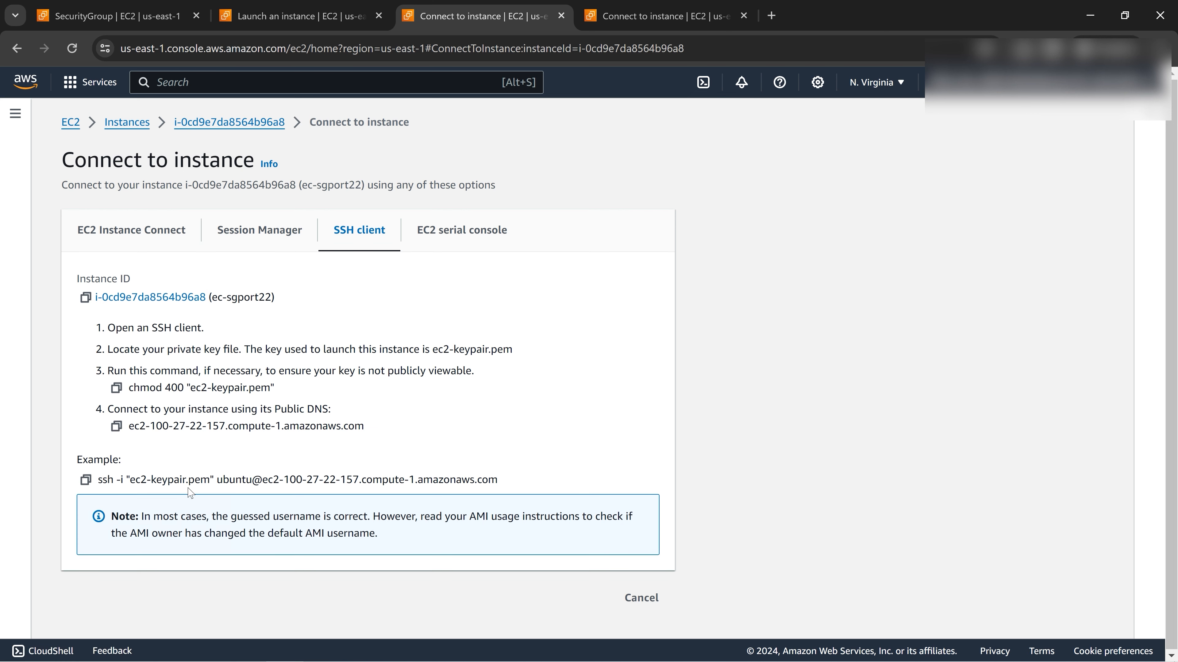
left_click(85, 482)
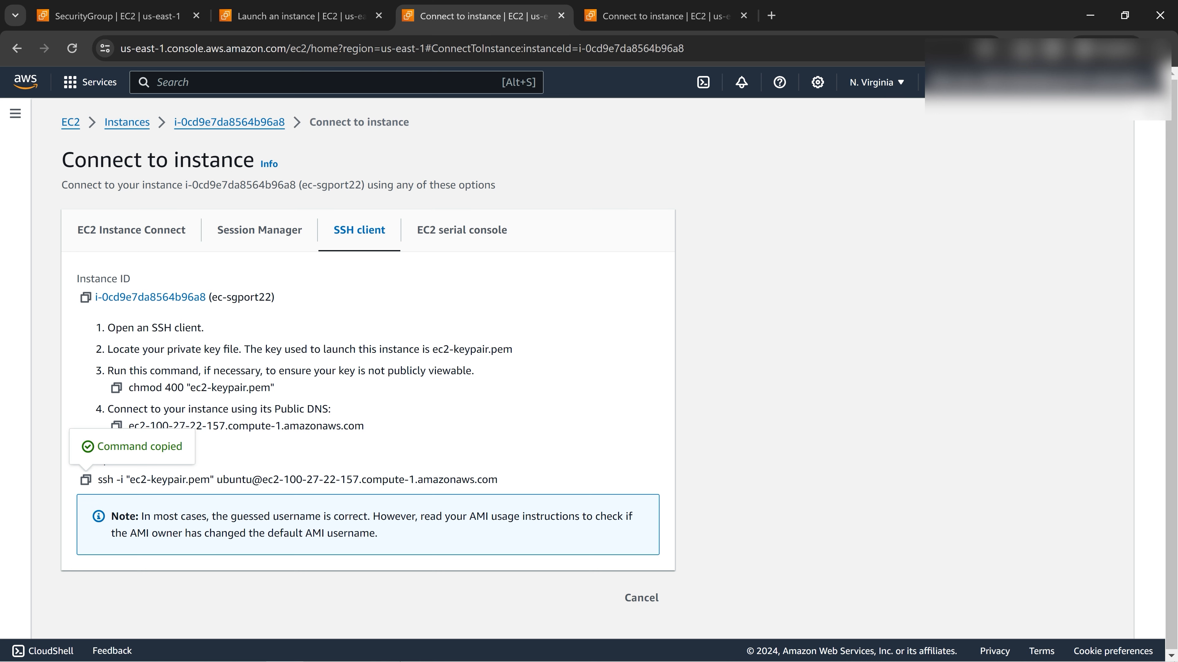
mouse_move(361, 660)
left_click(481, 648)
left_click(376, 396)
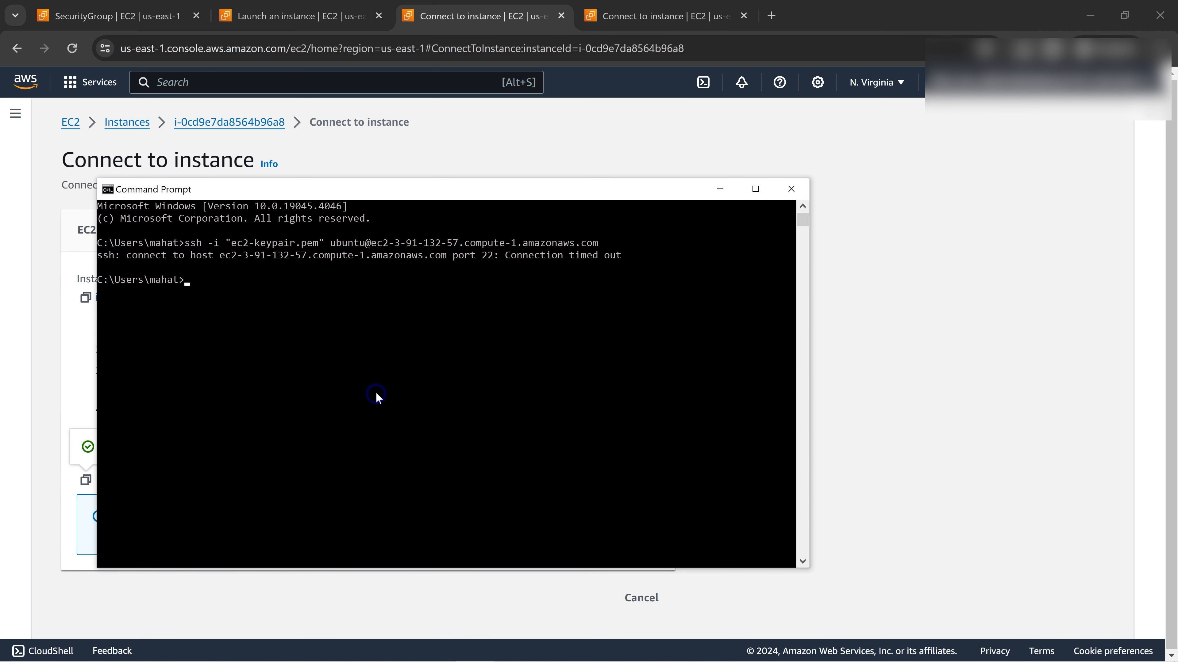
right_click(374, 330)
key("Escape")
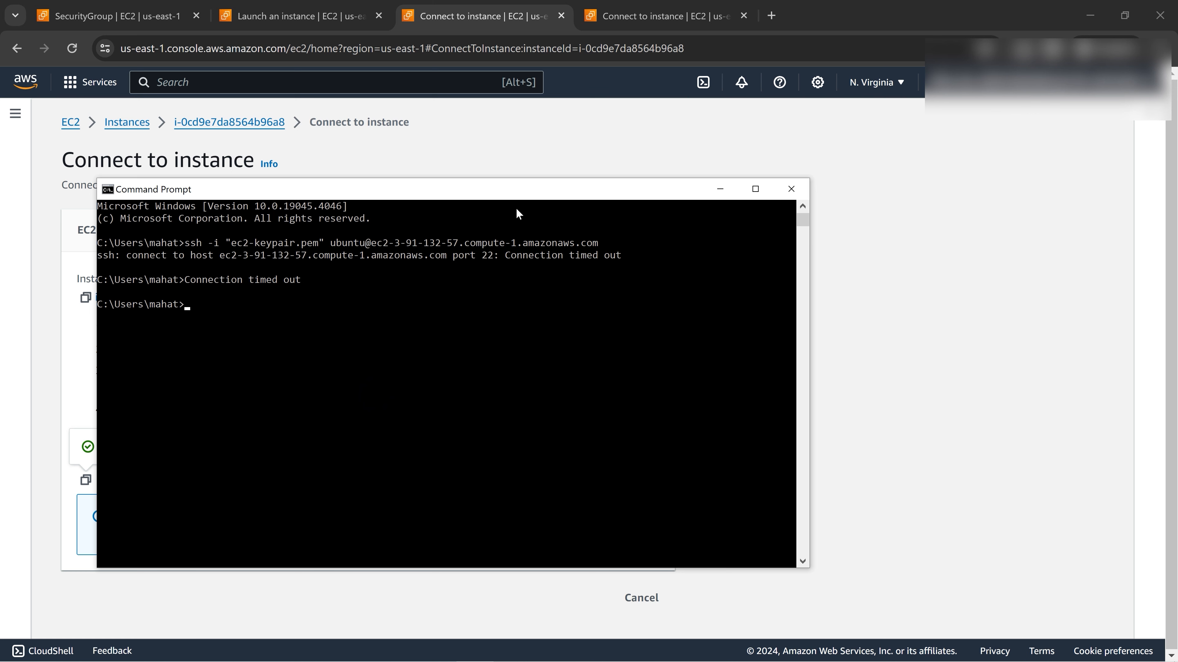
left_click(494, 149)
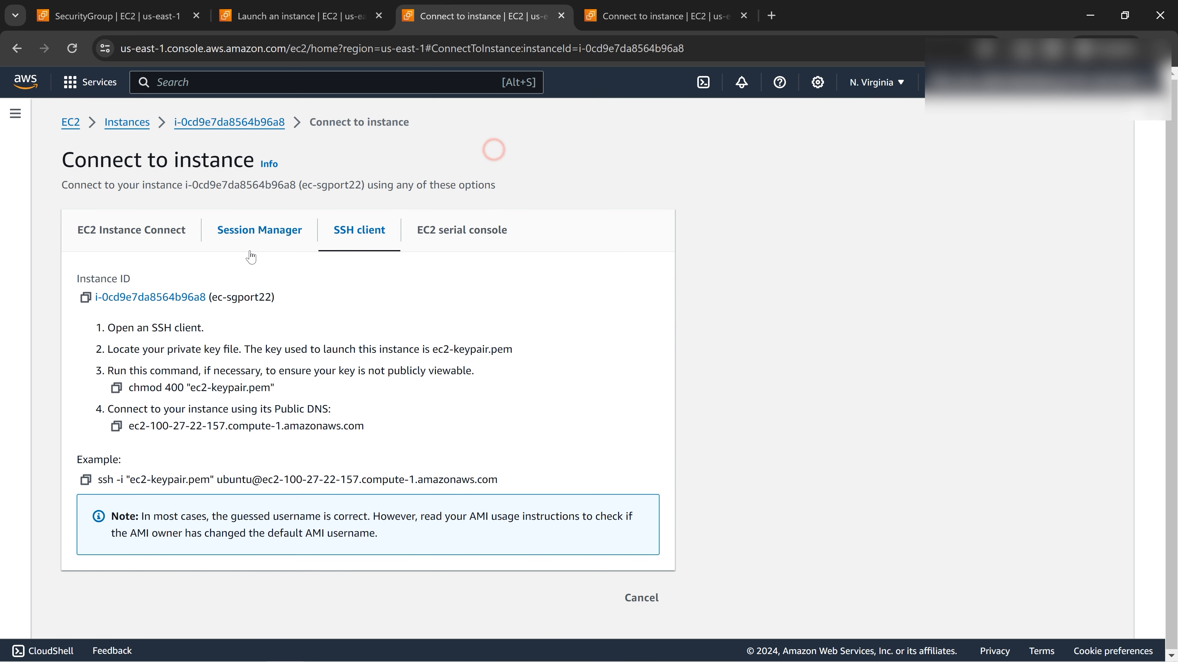
left_click(87, 480)
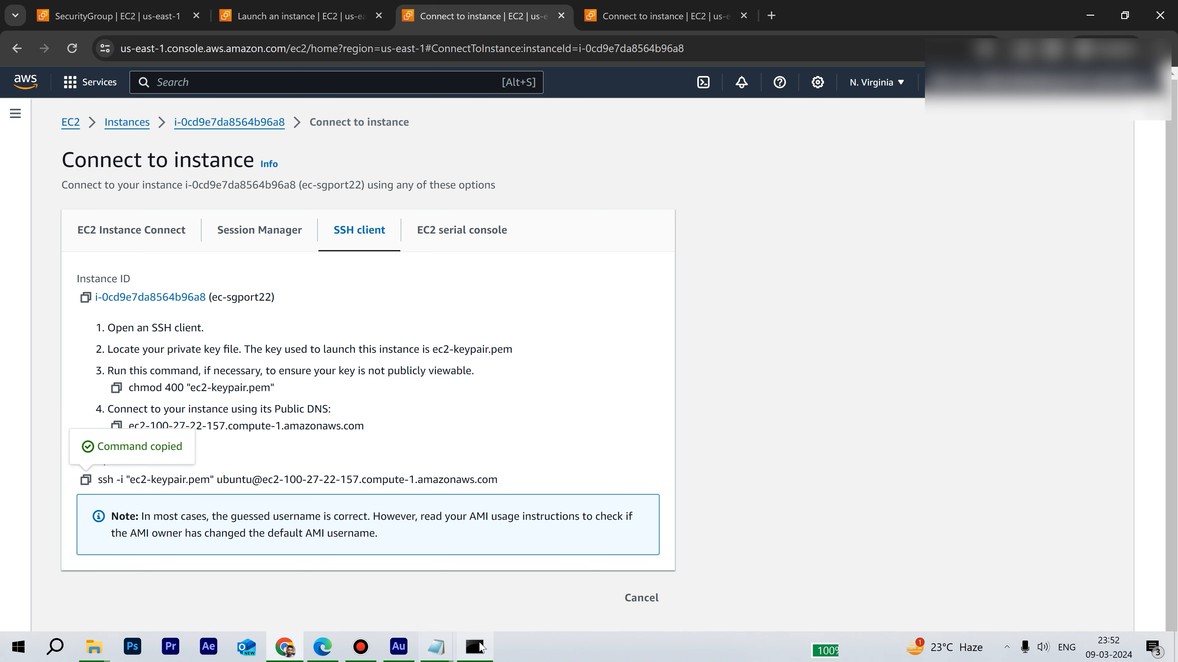
SSH into ec-sgport22 with the copied command, accepting the host key with yes.
left_click(474, 653)
right_click(331, 363)
key("Return")
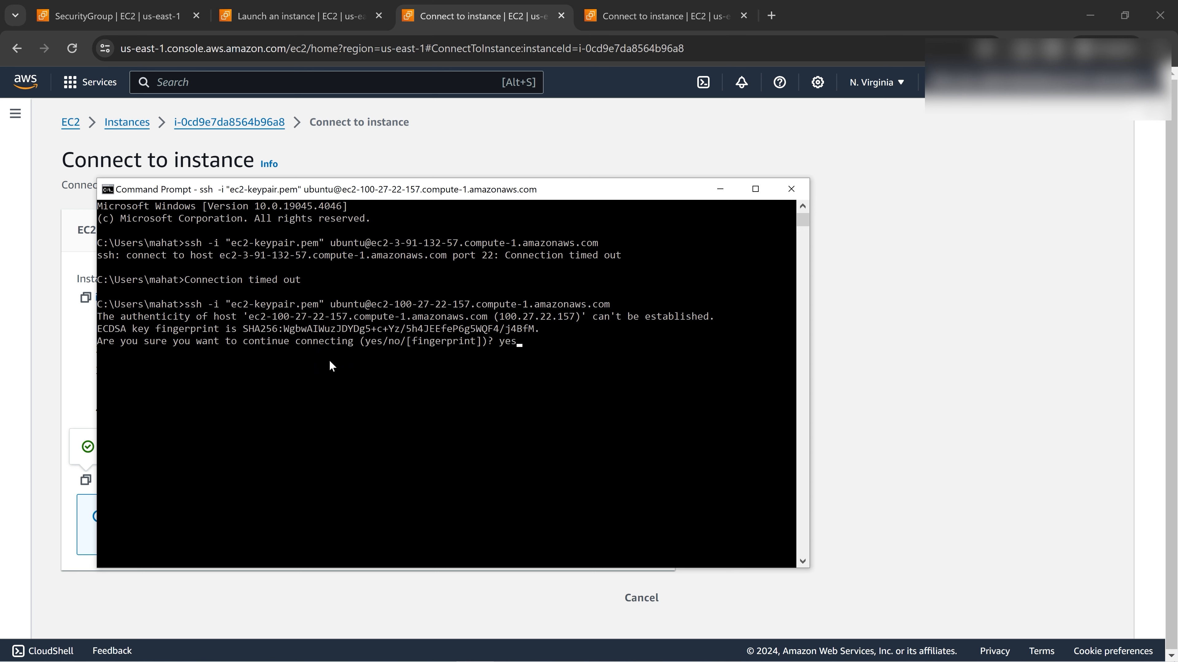
type("yes")
key("Return")
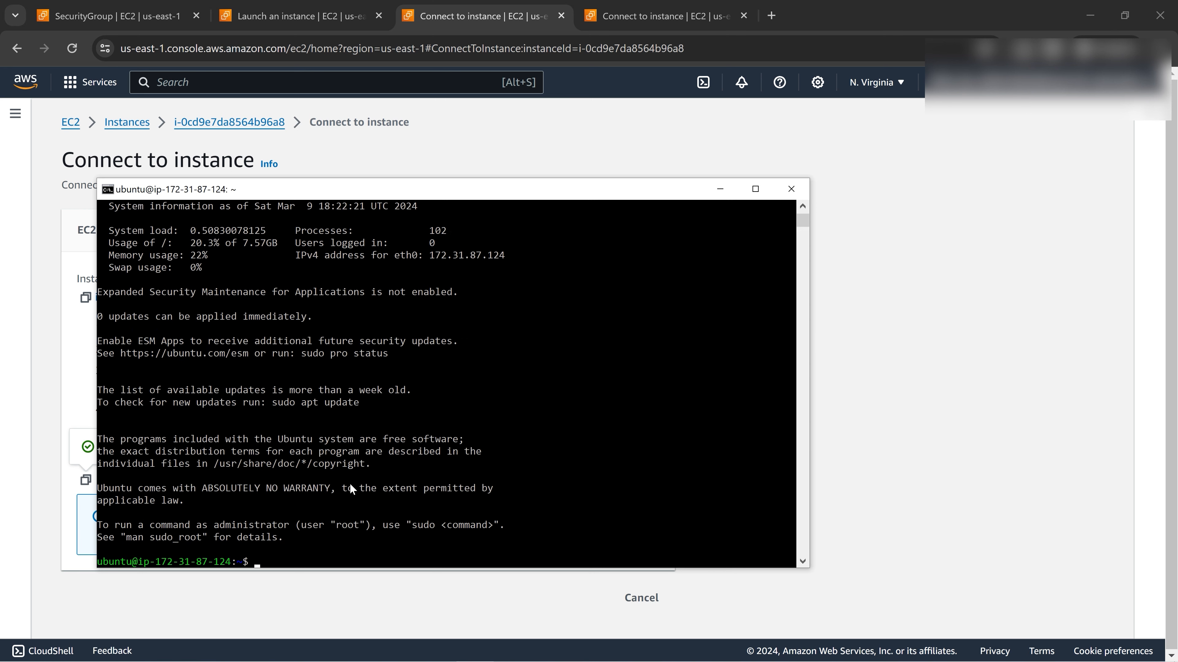
List the home directory and create an empty file zerobytefile.
type("ls")
key("Return")
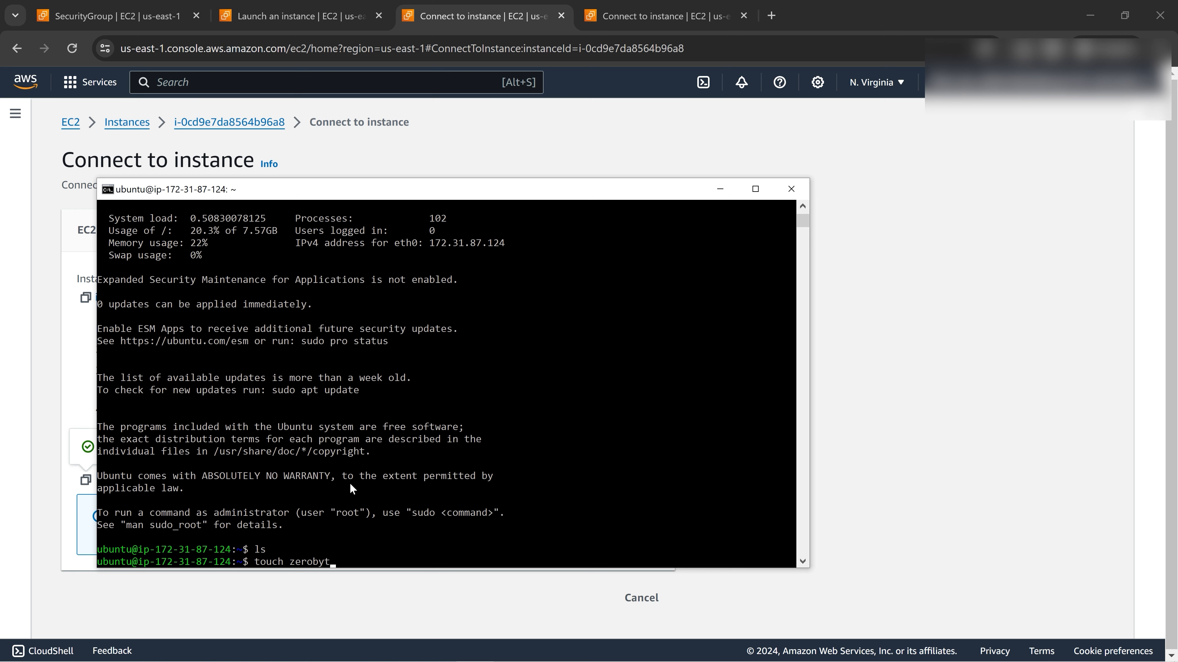
type("ile")
key("Return")
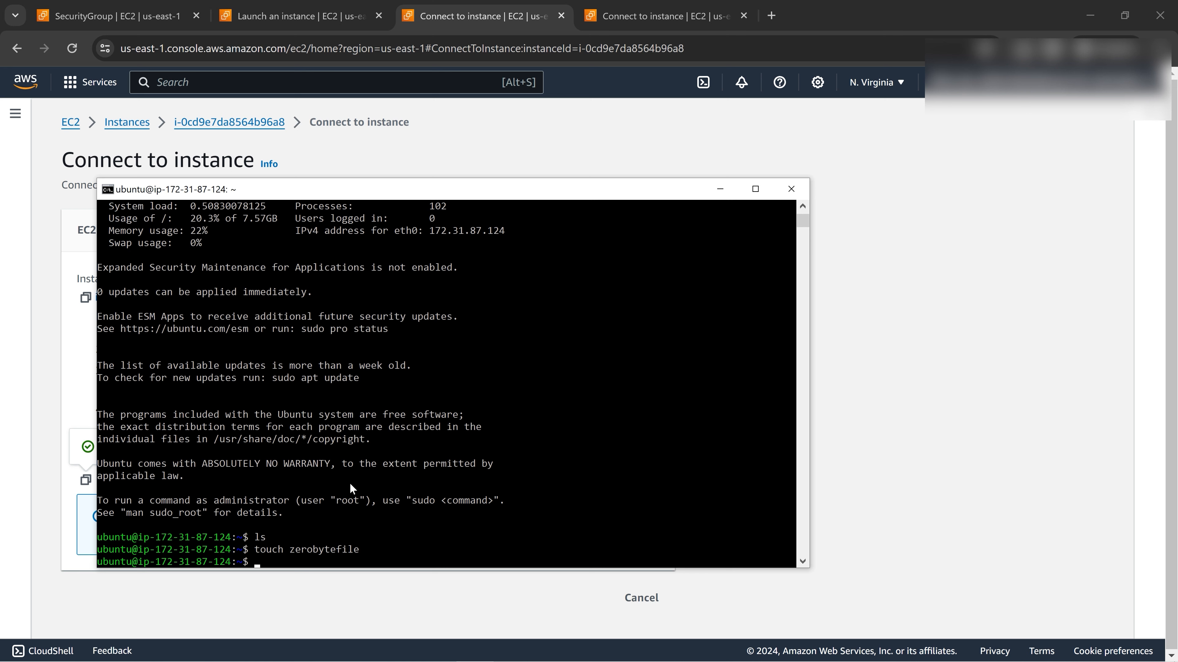
Create a file named test in vi with one line of text and save it.
type("ls")
key("BackSpace")
key("BackSpace")
type("vi test")
key("Return")
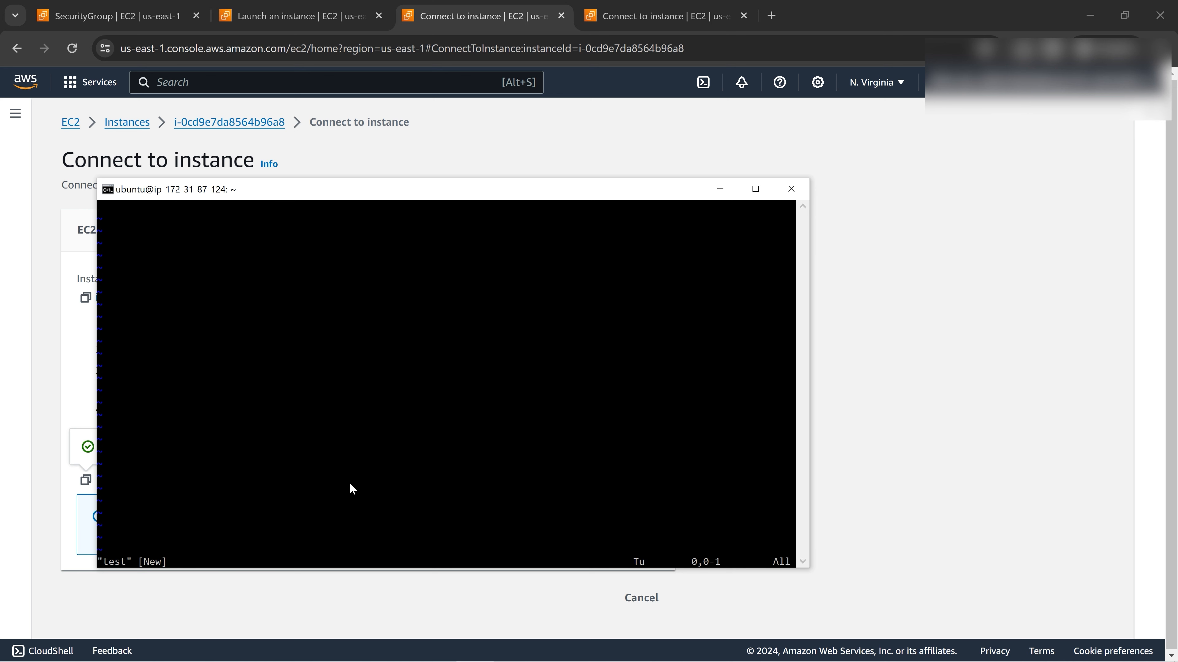
type("j")
type("i")
type("his is ")
type("Cloud Guru Amit")
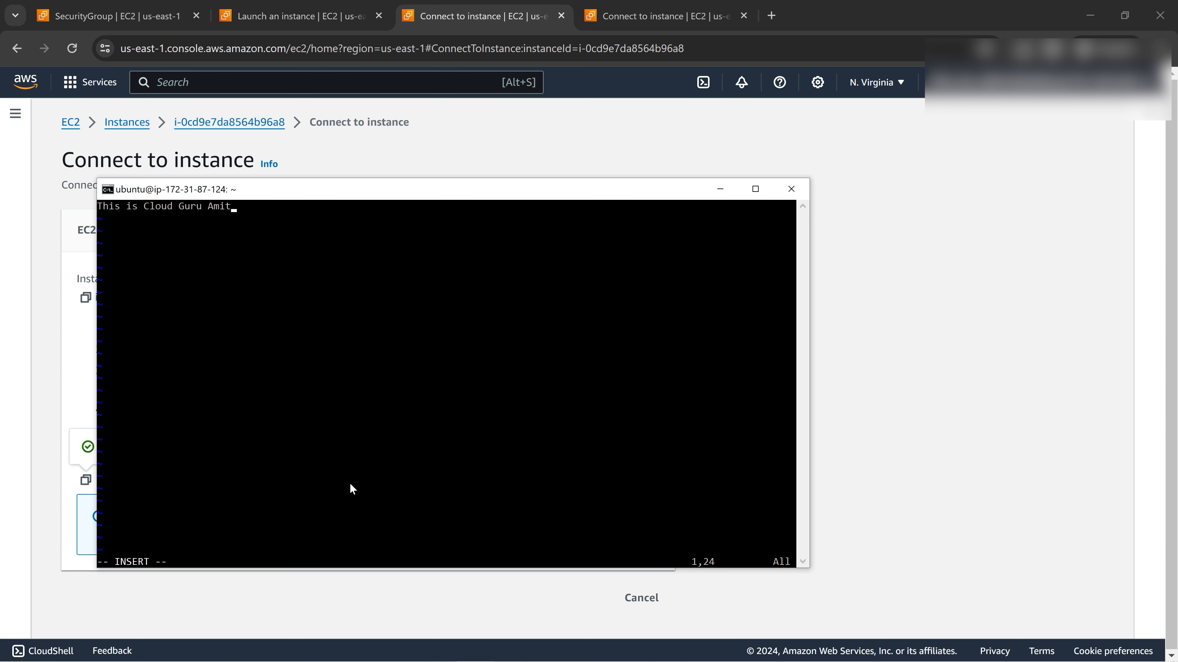
key("Escape")
key("Return")
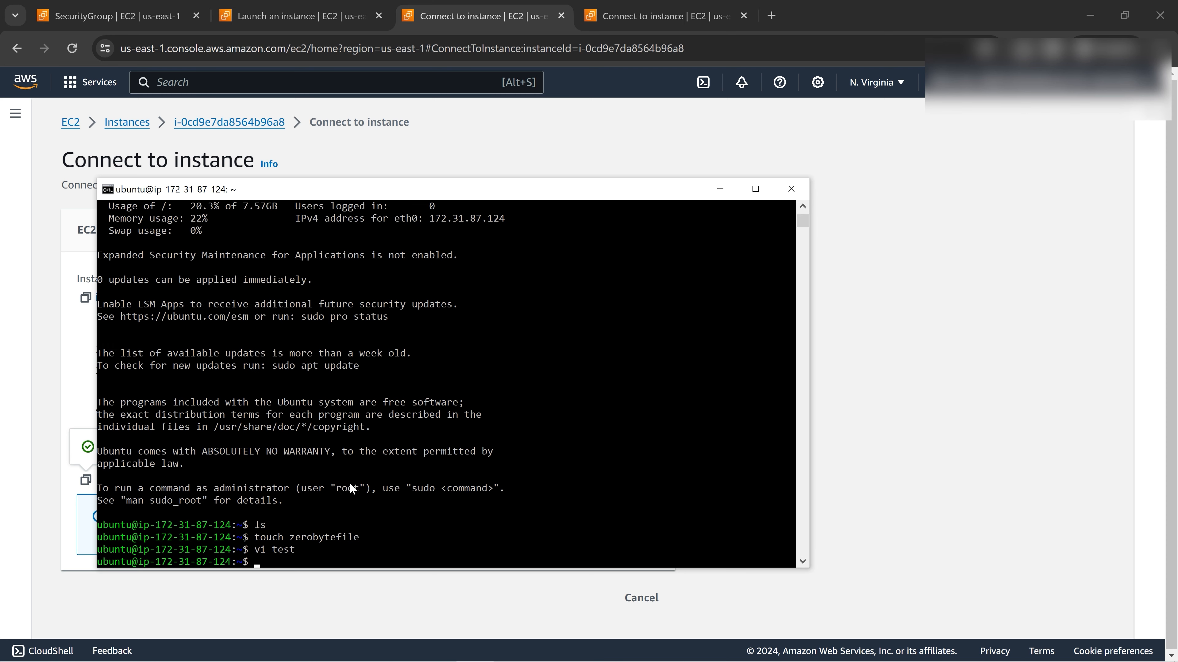
Print test with cat and list the home directory files.
type("cat test")
key("Return")
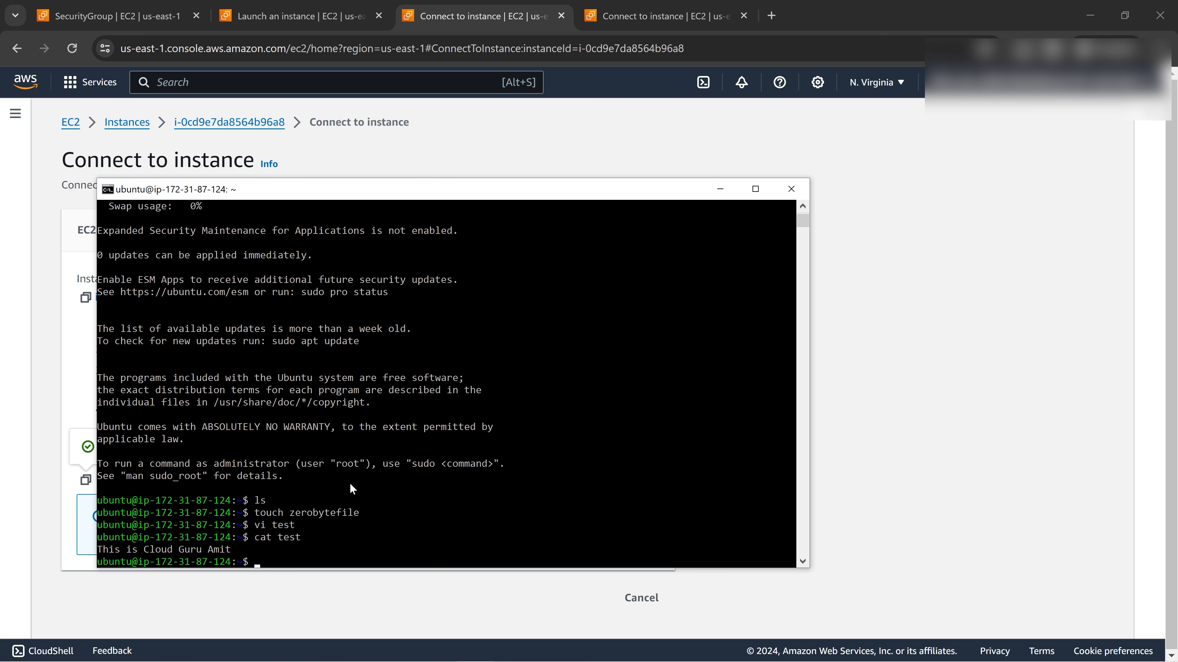
type("ls")
key("Return")
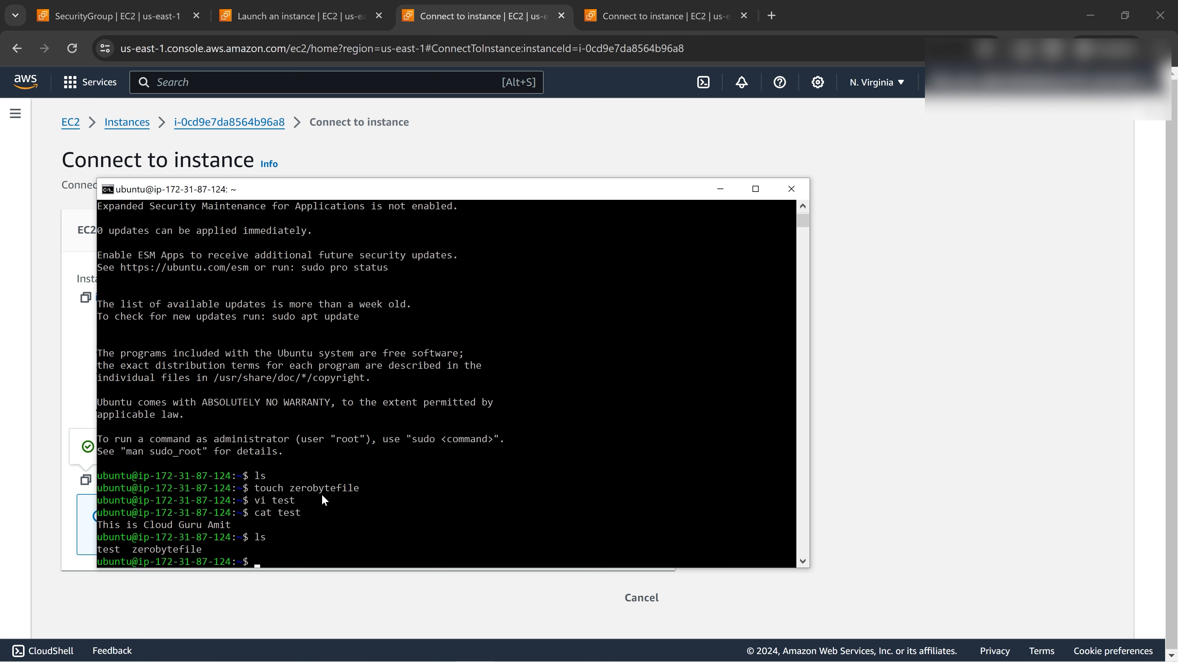
left_click(720, 189)
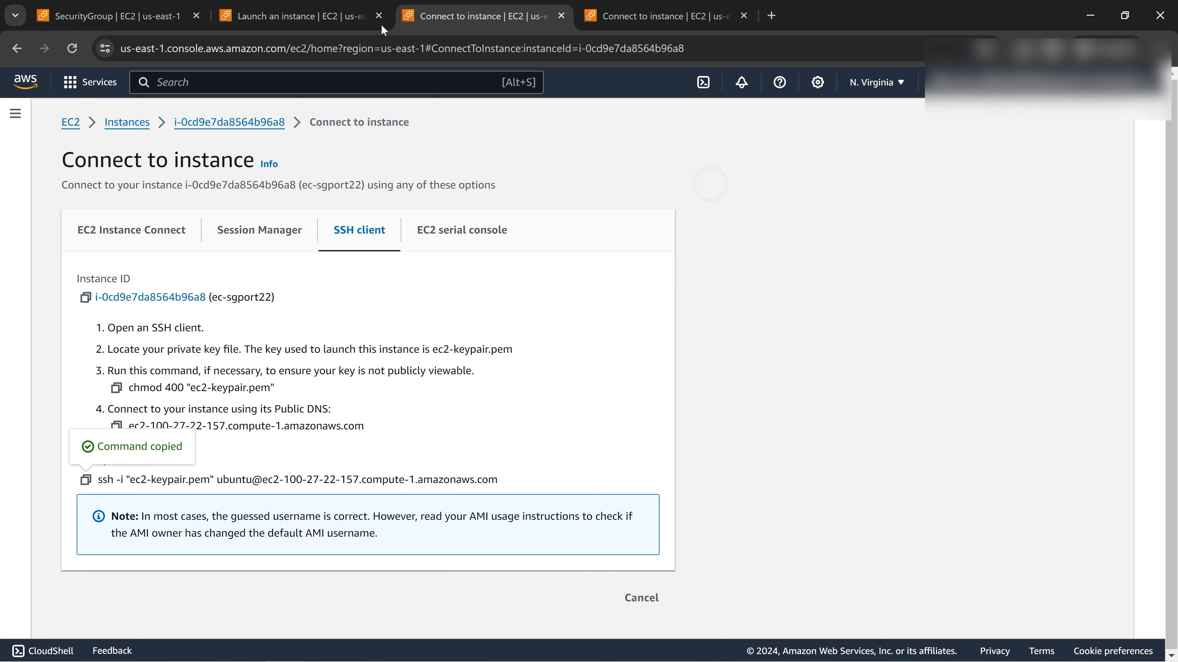
Bring up the sgport22open security group and check its single SSH inbound rule on TCP port 22 (IPv4).
left_click(299, 16)
left_click(89, 16)
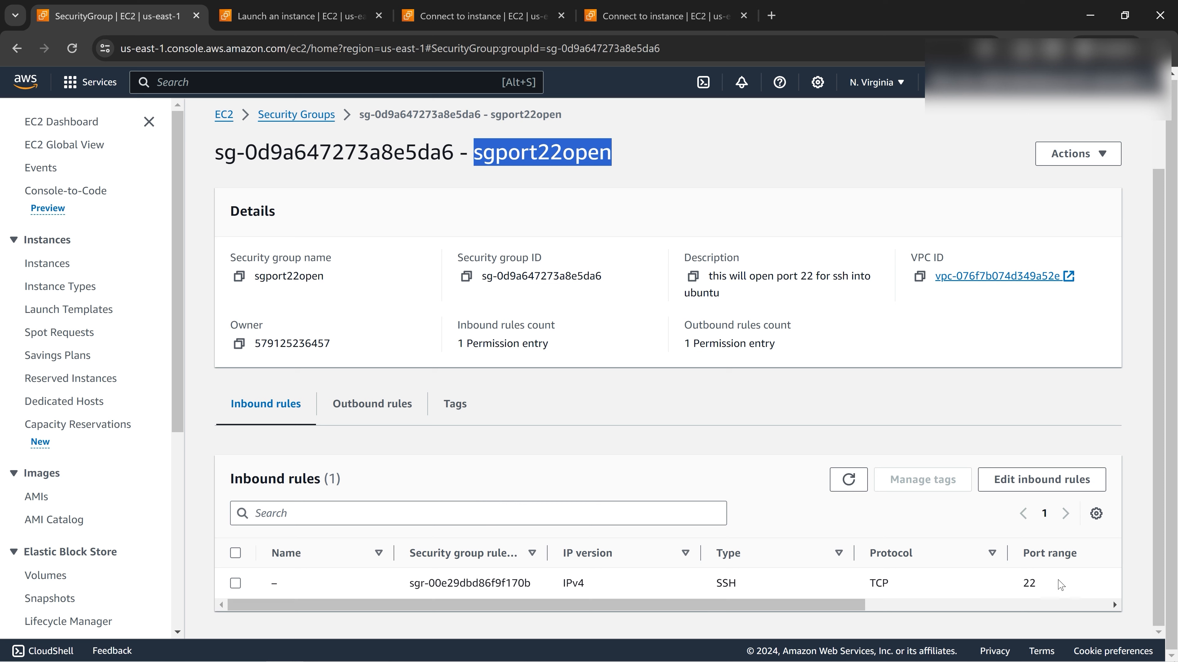
left_click_drag(1056, 581, 335, 598)
left_click(333, 600)
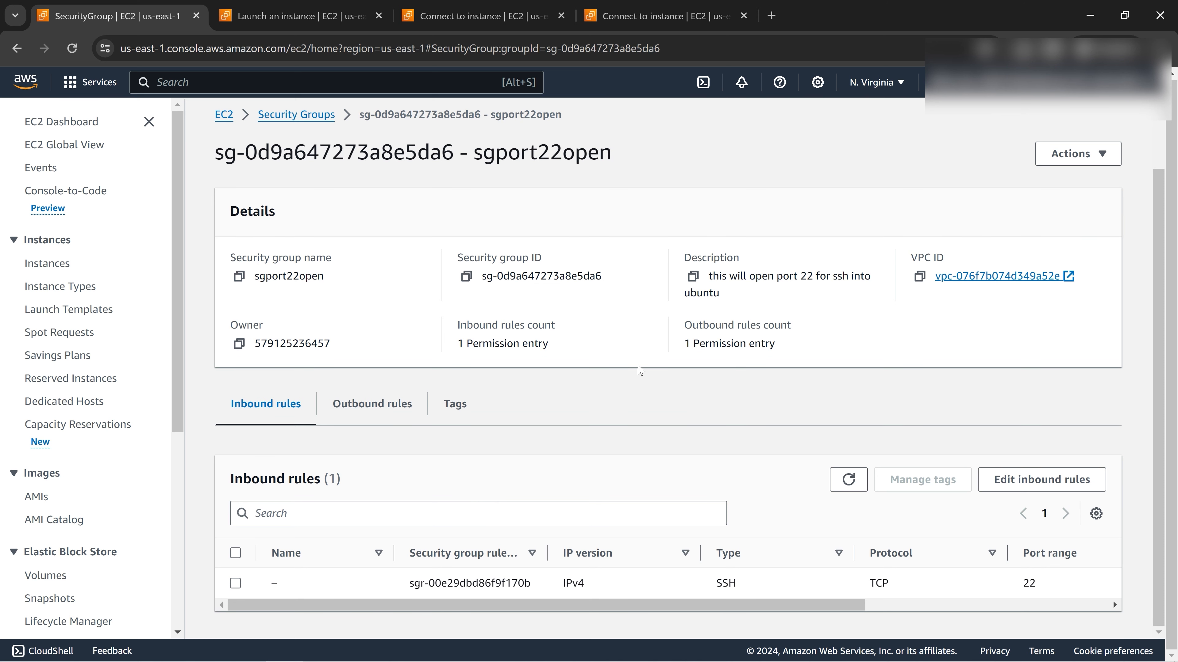